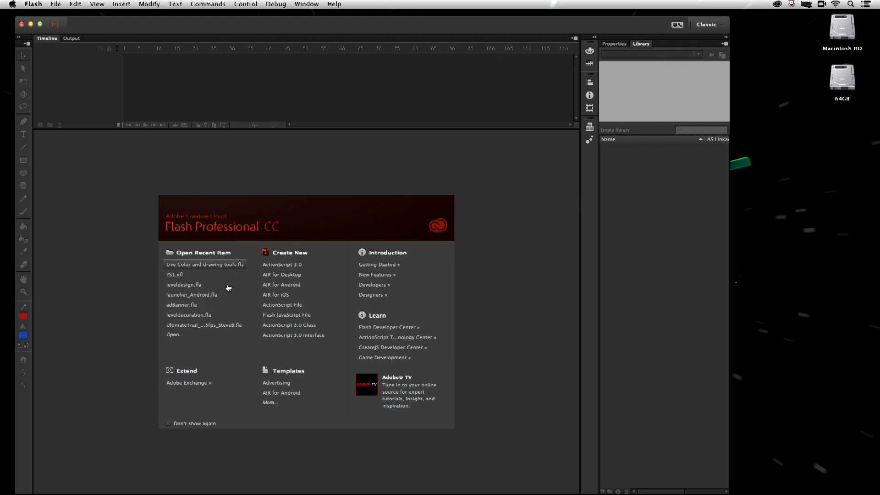
Step: Open the recent file leveldecoration.fla
{"action": "left_click", "coordinate": [184, 315]}
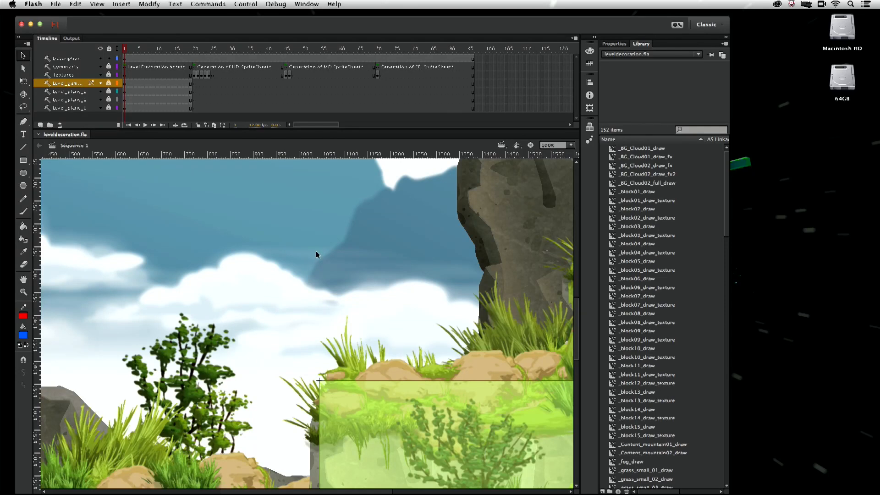
{"action": "left_click_drag", "start_coordinate": [465, 28], "coordinate": [467, 26]}
Step: Review the General and Sync Settings pages of the application preferences and close the preferences
{"action": "left_click", "coordinate": [34, 4]}
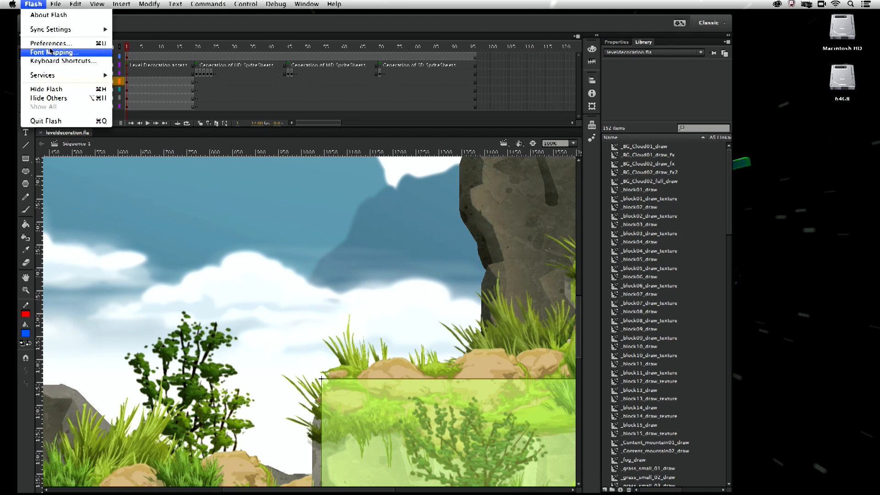
{"action": "left_click", "coordinate": [50, 44]}
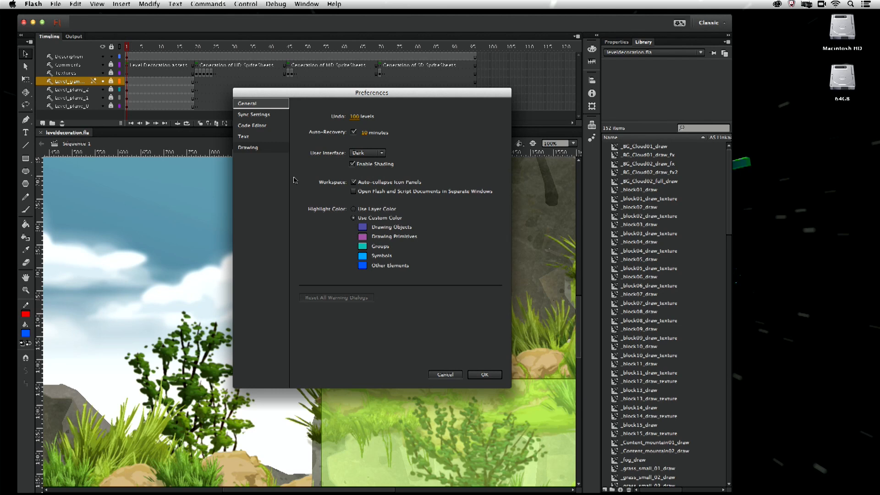
{"action": "left_click", "coordinate": [255, 115]}
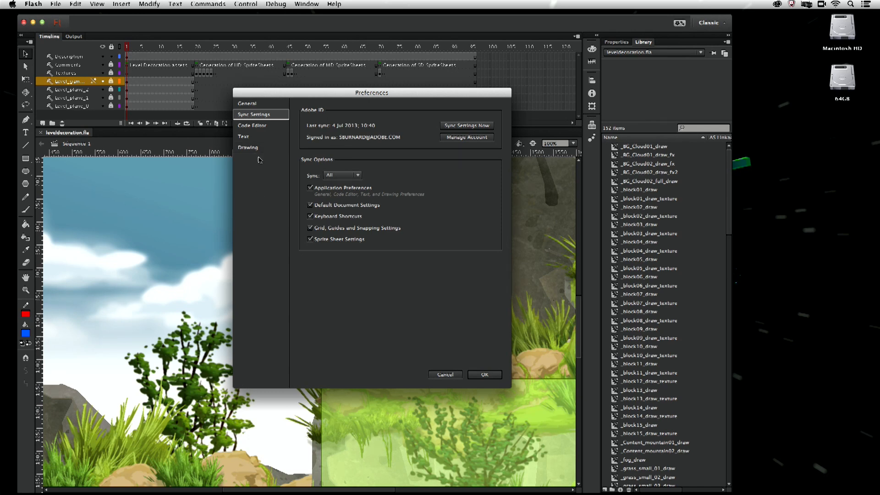
{"action": "left_click", "coordinate": [486, 375]}
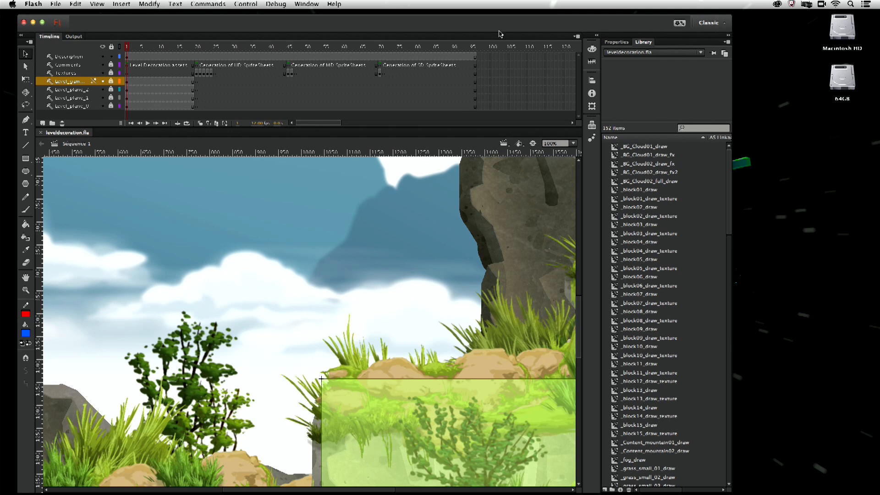
Step: Preview the library's drawing symbols one after another, from _BG_Cloud01_draw down to the Decor1 folder and back up to _Content_mountain02_draw
{"action": "left_click_drag", "start_coordinate": [500, 25], "coordinate": [507, 24]}
{"action": "left_click", "coordinate": [647, 148]}
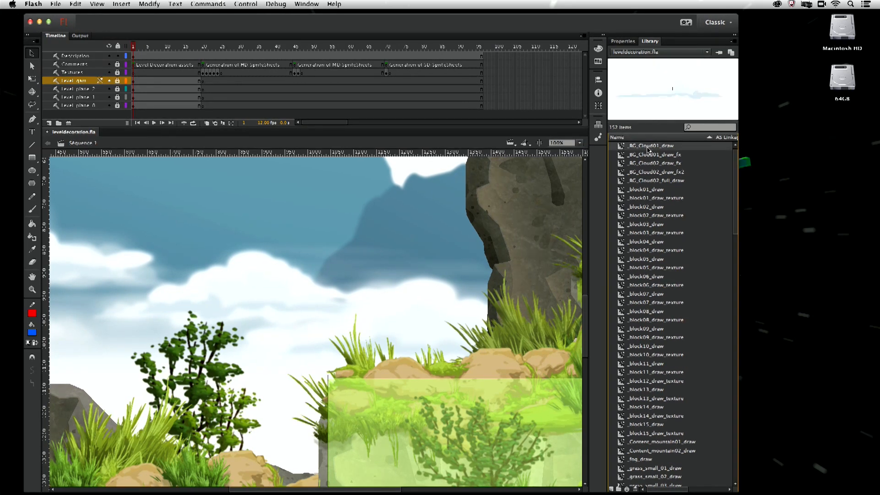
{"action": "key", "text": "Down"}
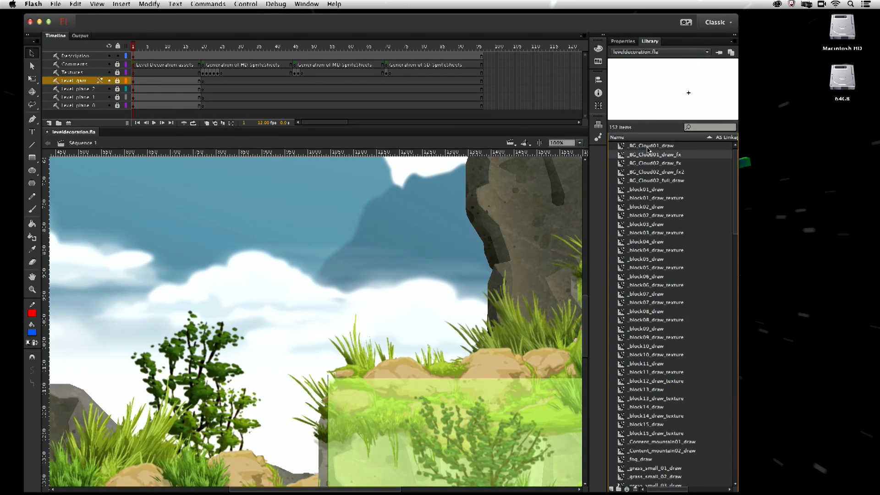
{"action": "key", "text": "Down"}
{"action": "key", "text": "Down"}
{"action": "key", "text": "Down"}
{"action": "key", "text": "Down"}
{"action": "key", "text": "Down"}
{"action": "key", "text": "Down"}
{"action": "key", "text": "Down"}
{"action": "key", "text": "Down"}
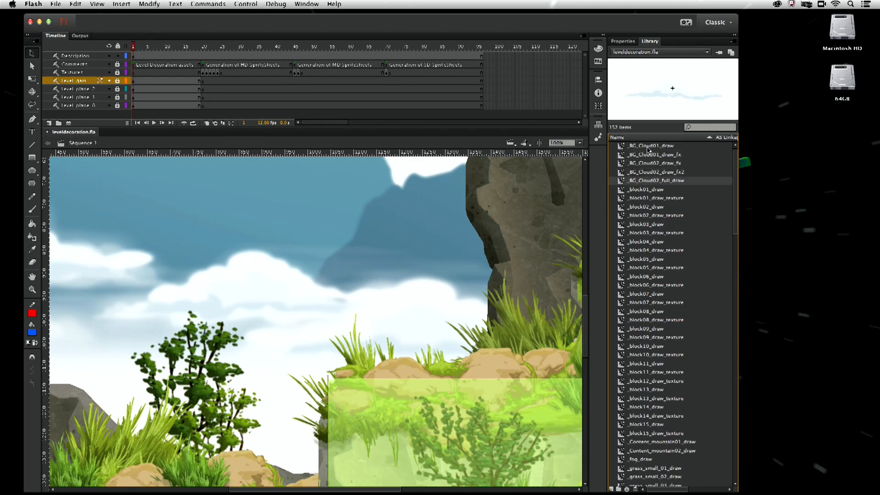
{"action": "key", "text": "Down"}
{"action": "key", "text": "Down"}
{"action": "key", "text": "Down"}
{"action": "key", "text": "Down"}
{"action": "key", "text": "Down"}
{"action": "key", "text": "Down"}
{"action": "key", "text": "Down"}
{"action": "key", "text": "Down"}
{"action": "key", "text": "Down"}
{"action": "key", "text": "Down"}
{"action": "key", "text": "Down"}
{"action": "key", "text": "Down"}
{"action": "key", "text": "Down"}
{"action": "key", "text": "Down"}
{"action": "key", "text": "Down"}
{"action": "key", "text": "Down"}
{"action": "key", "text": "Down"}
{"action": "key", "text": "Down"}
{"action": "key", "text": "Down"}
{"action": "key", "text": "Down"}
{"action": "key", "text": "Down"}
{"action": "key", "text": "Down"}
{"action": "key", "text": "Down"}
{"action": "key", "text": "Down"}
{"action": "key", "text": "Down"}
{"action": "key", "text": "Down"}
{"action": "key", "text": "Down"}
{"action": "key", "text": "Down"}
{"action": "key", "text": "Down"}
{"action": "key", "text": "Down"}
{"action": "key", "text": "Down"}
{"action": "key", "text": "Down"}
{"action": "key", "text": "Down"}
{"action": "key", "text": "Down"}
{"action": "key", "text": "Down"}
{"action": "key", "text": "Down"}
{"action": "key", "text": "Down"}
{"action": "key", "text": "Down"}
{"action": "key", "text": "Down"}
{"action": "key", "text": "Down"}
{"action": "key", "text": "Down"}
{"action": "key", "text": "Down"}
{"action": "key", "text": "Down"}
{"action": "key", "text": "Down"}
{"action": "key", "text": "Down"}
{"action": "key", "text": "Down"}
{"action": "key", "text": "Down"}
{"action": "key", "text": "Down"}
{"action": "key", "text": "Down"}
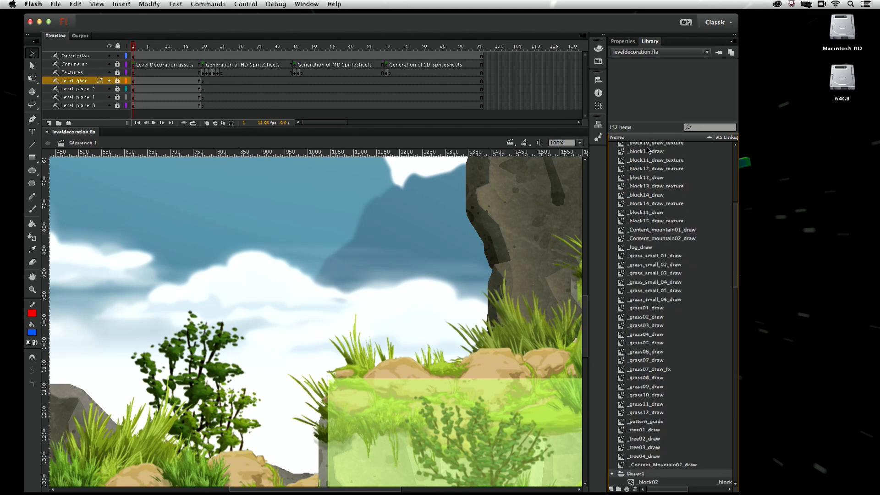
{"action": "key", "text": "Up"}
{"action": "key", "text": "Up"}
{"action": "key", "text": "Up"}
{"action": "key", "text": "Up"}
{"action": "key", "text": "Up"}
{"action": "key", "text": "Up"}
{"action": "key", "text": "Up"}
{"action": "key", "text": "Up"}
{"action": "key", "text": "Up"}
{"action": "key", "text": "Up"}
{"action": "key", "text": "Up"}
{"action": "key", "text": "Up"}
{"action": "key", "text": "Up"}
{"action": "key", "text": "Up"}
{"action": "key", "text": "Up"}
{"action": "key", "text": "Up"}
{"action": "key", "text": "Up"}
{"action": "key", "text": "Up"}
{"action": "key", "text": "Up"}
{"action": "key", "text": "Up"}
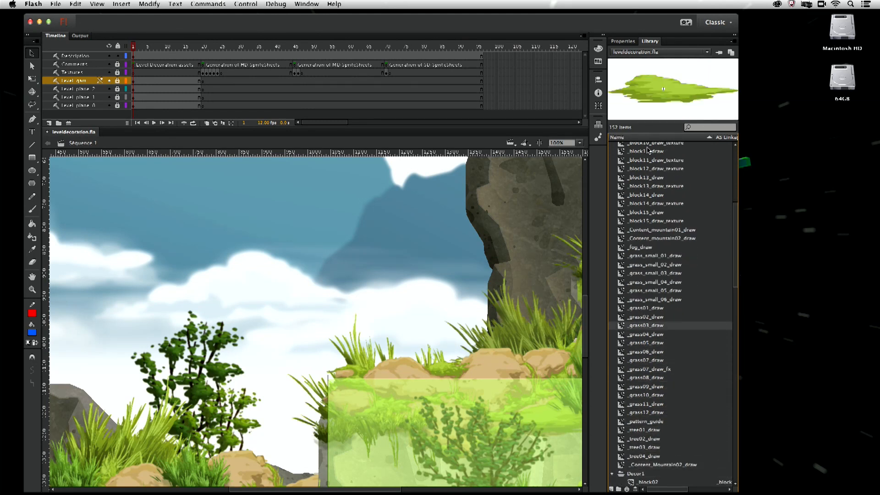
{"action": "key", "text": "Up"}
{"action": "key", "text": "Up"}
{"action": "key", "text": "Up"}
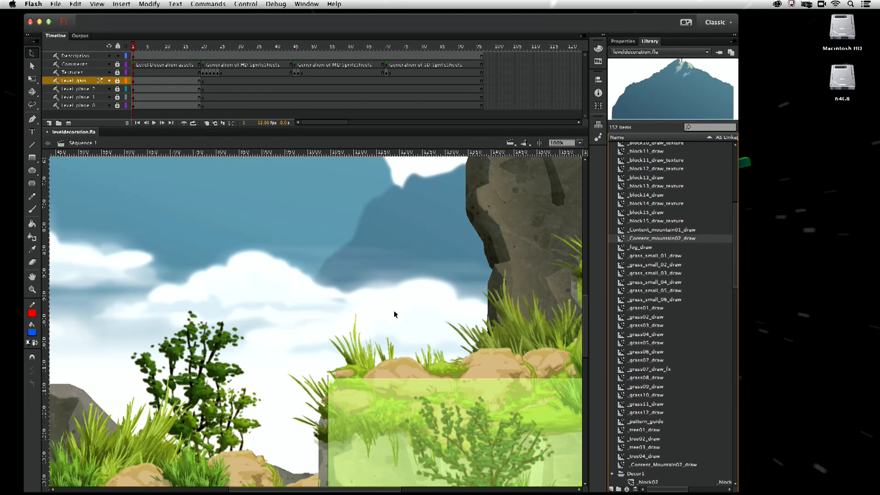
Step: Open the Level_gameplane_full symbol from the library for editing
{"action": "left_click", "coordinate": [579, 143]}
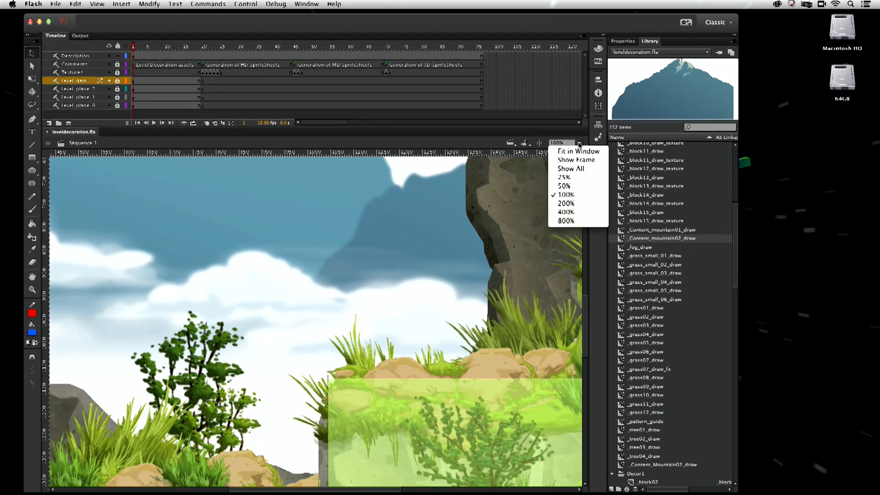
{"action": "left_click", "coordinate": [564, 177]}
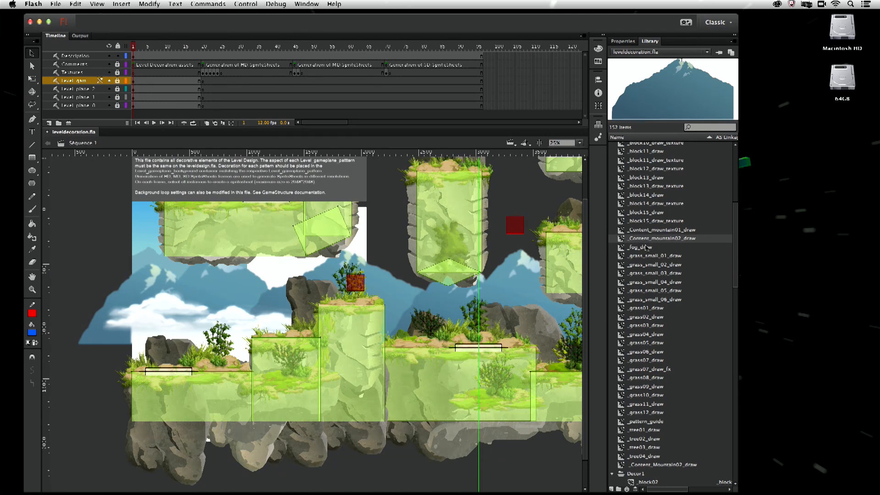
{"action": "scroll", "coordinate": [659, 258], "scroll_direction": "down", "scroll_amount": 3}
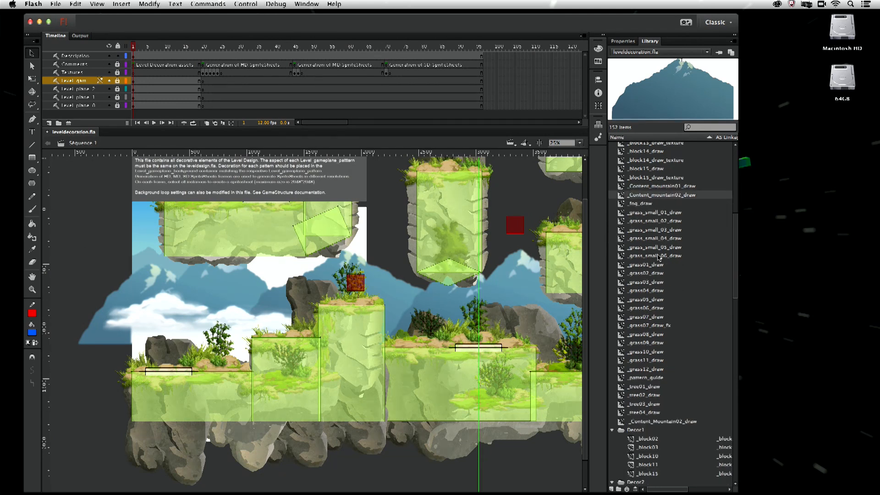
{"action": "scroll", "coordinate": [653, 369], "scroll_direction": "up", "scroll_amount": 10}
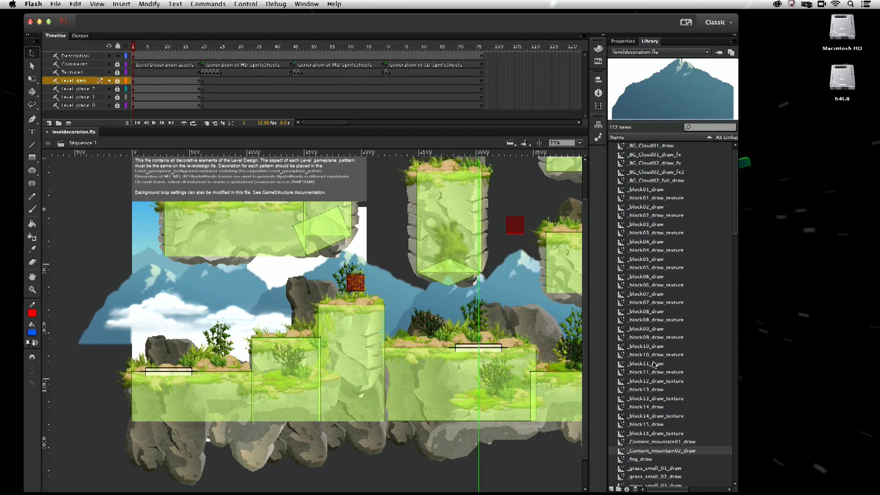
{"action": "scroll", "coordinate": [658, 289], "scroll_direction": "down", "scroll_amount": 10}
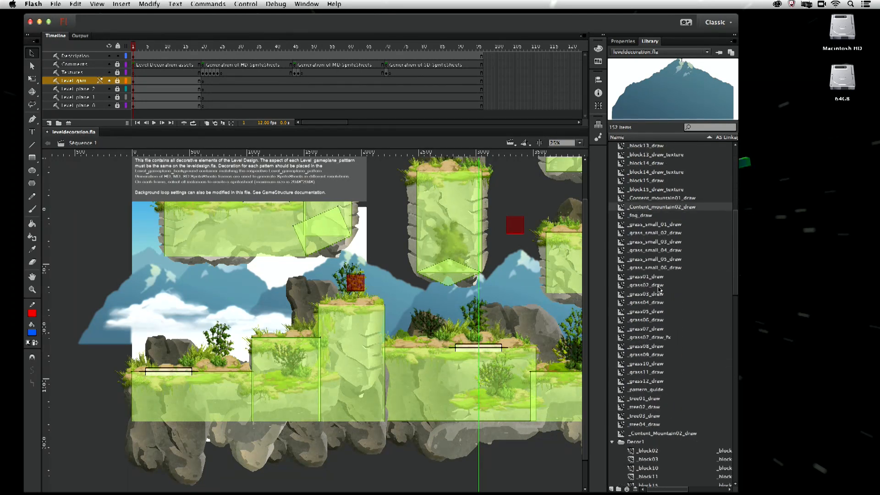
{"action": "scroll", "coordinate": [658, 288], "scroll_direction": "down", "scroll_amount": 10}
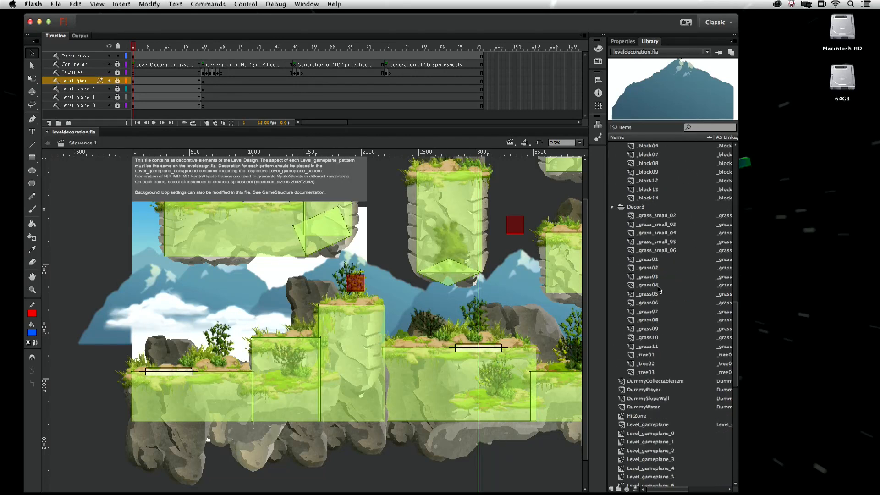
{"action": "scroll", "coordinate": [659, 289], "scroll_direction": "down", "scroll_amount": 8}
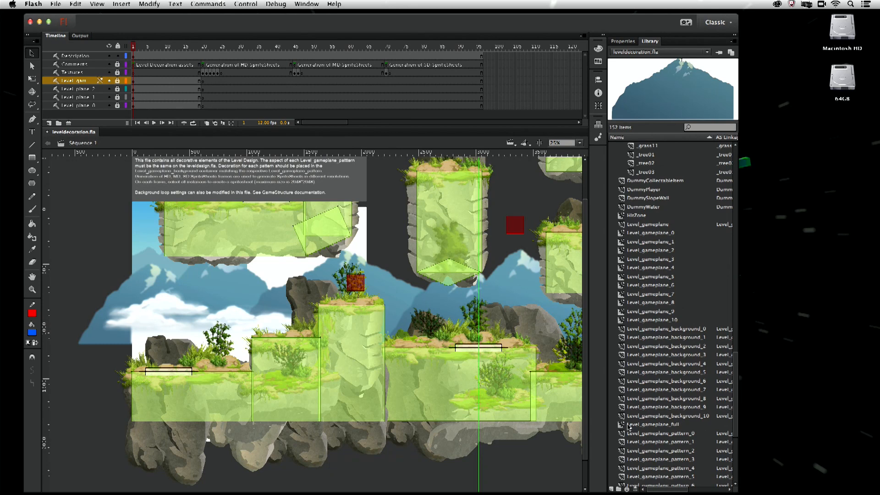
{"action": "double_click", "coordinate": [622, 428]}
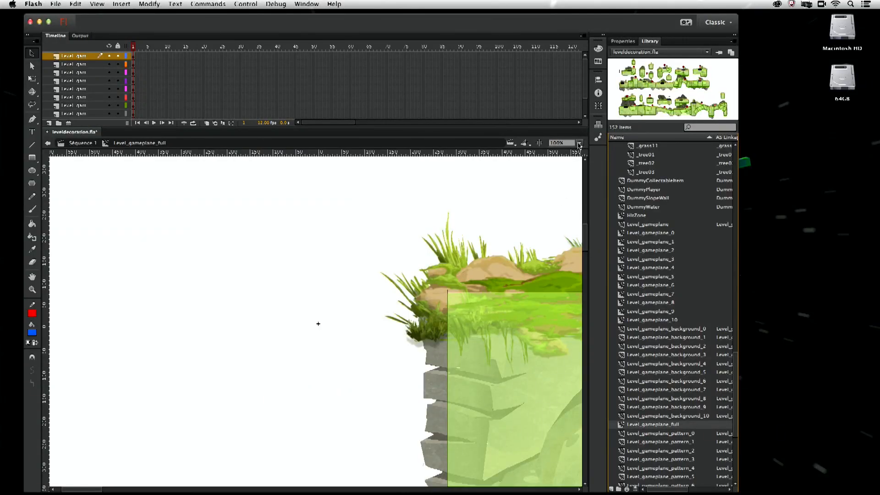
Step: Examine the whole Level_gameplane_full layout at magnifications from 25% down to 4%, and return to a centred view at 100%
{"action": "left_click", "coordinate": [579, 145]}
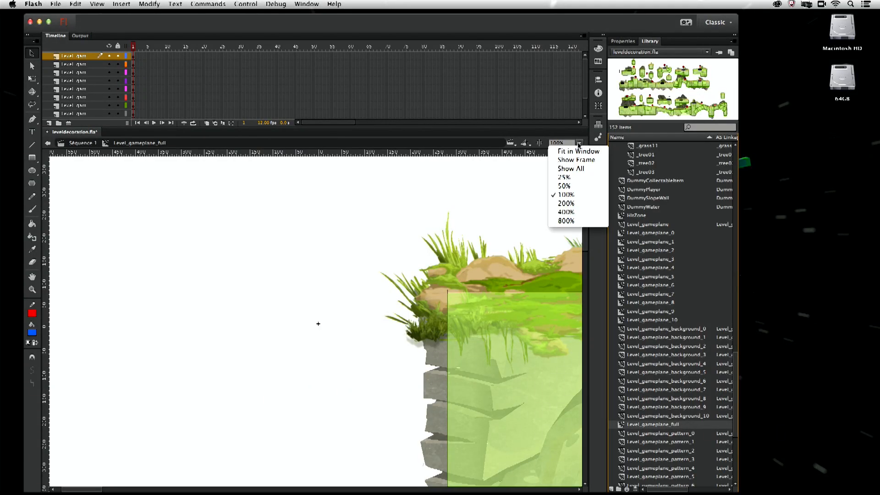
{"action": "left_click", "coordinate": [571, 182]}
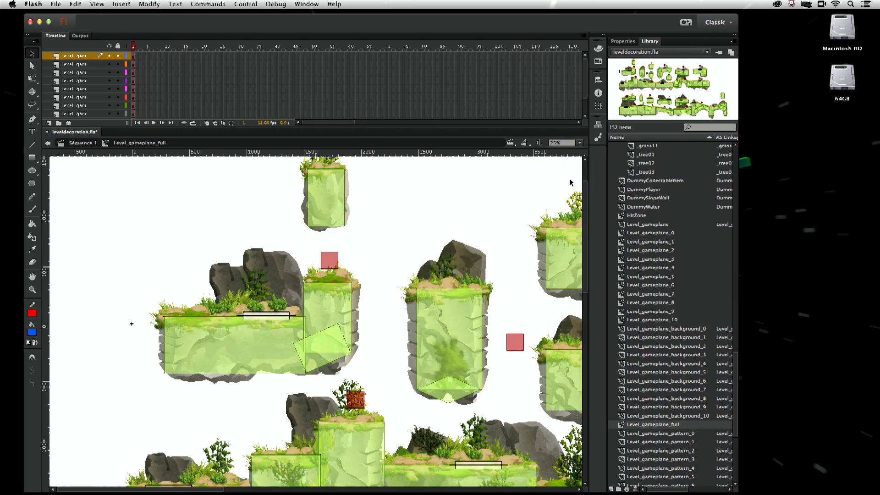
{"action": "key", "text": "super+minus"}
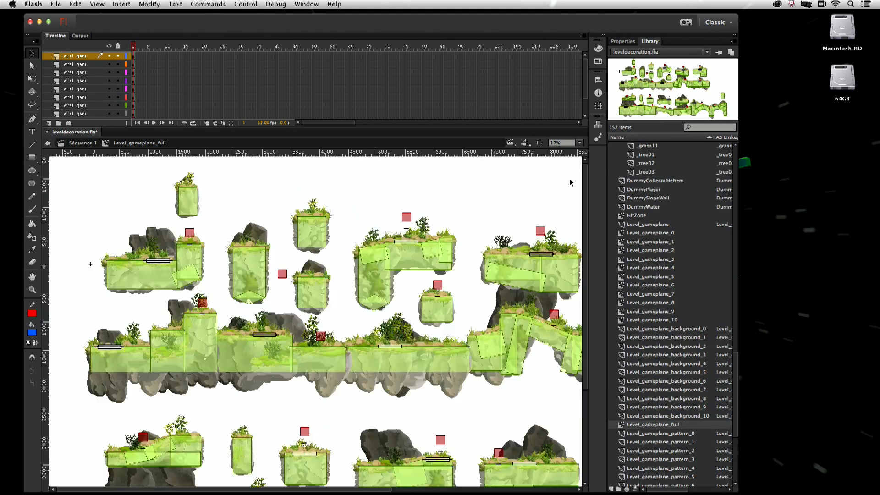
{"action": "key", "text": "super+minus"}
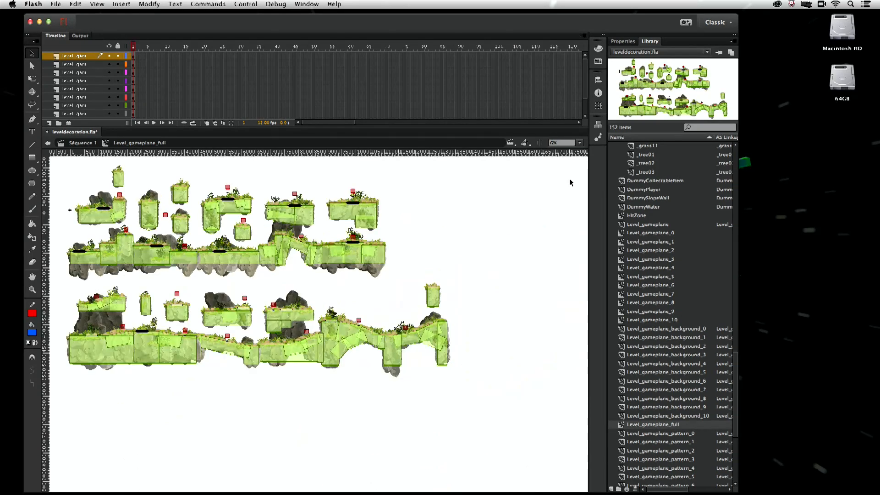
{"action": "key", "text": "super+minus"}
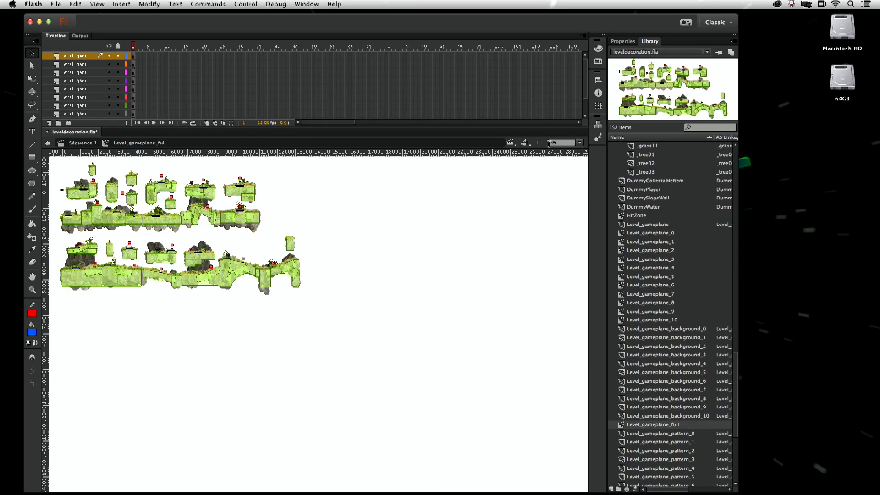
{"action": "left_click", "coordinate": [579, 144]}
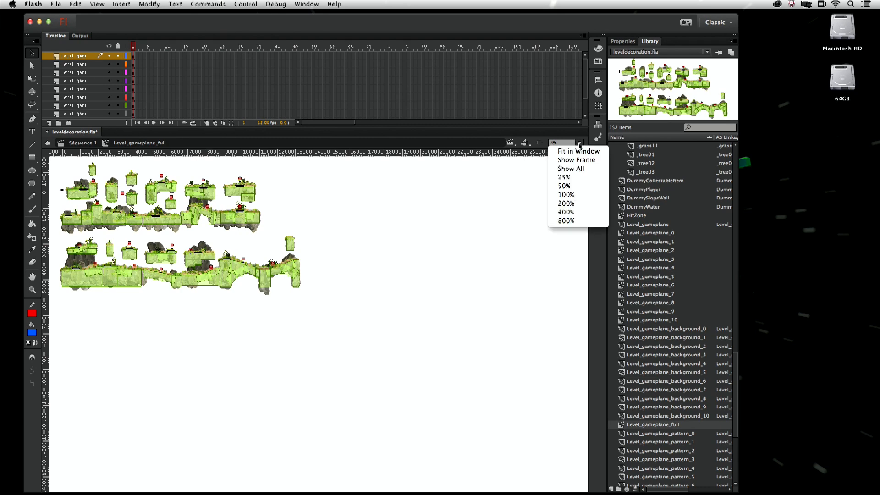
{"action": "left_click", "coordinate": [566, 195]}
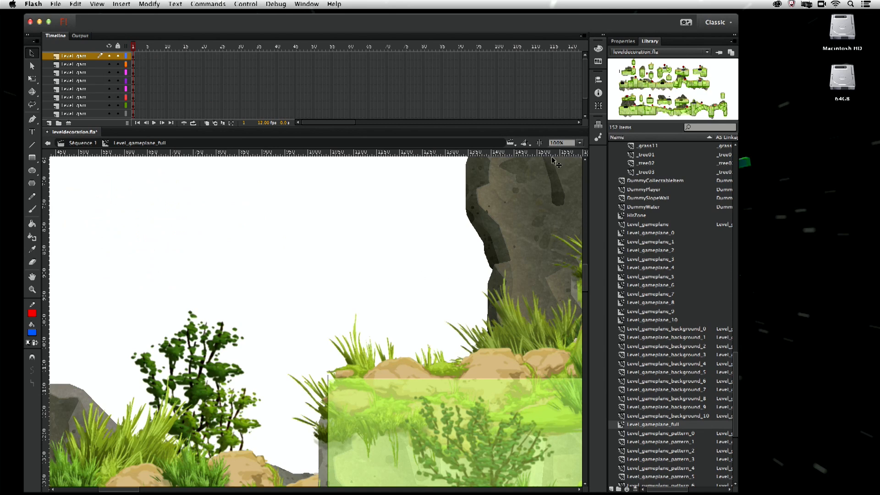
{"action": "left_click", "coordinate": [538, 143]}
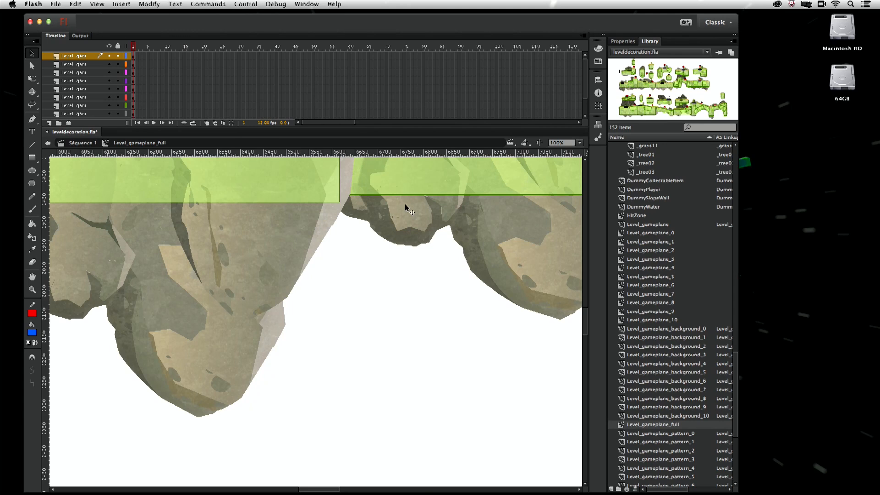
Step: Switch the workspace to Full Screen Mode and accept that the panels are hidden
{"action": "left_click", "coordinate": [94, 3]}
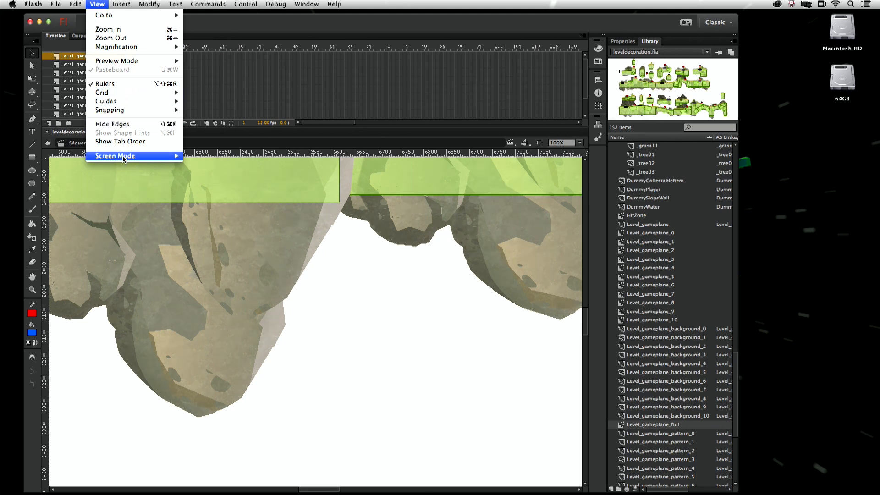
{"action": "mouse_move", "coordinate": [123, 159]}
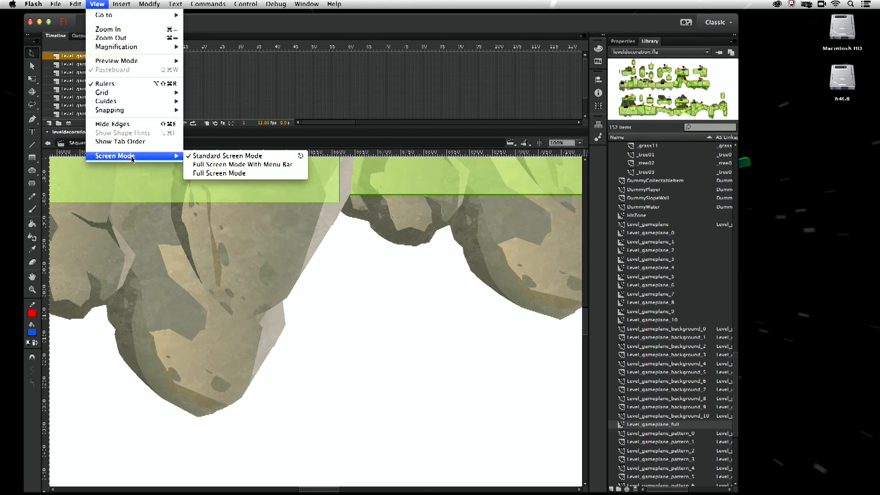
{"action": "left_click", "coordinate": [196, 173]}
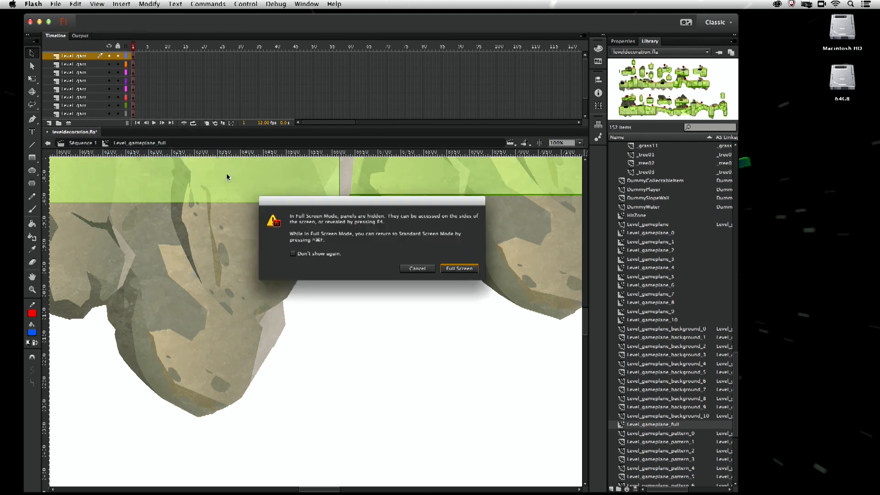
{"action": "key", "text": "Return"}
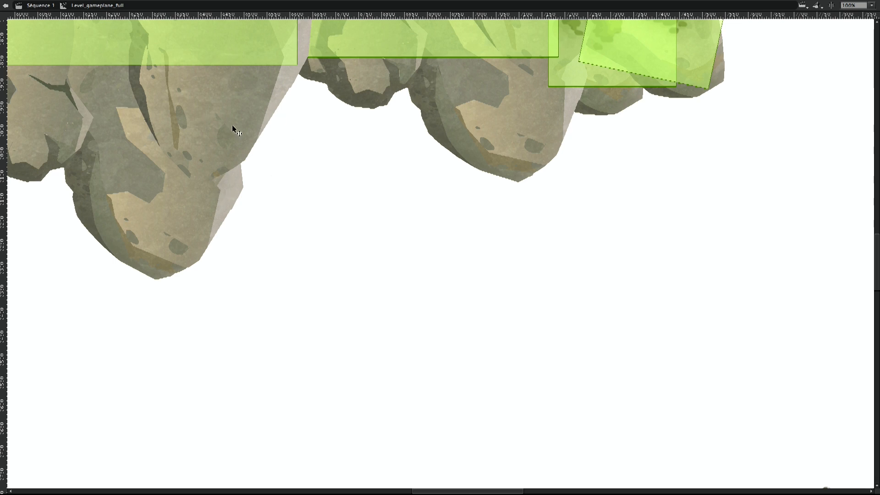
Step: Inspect the level artwork in full screen with the Hand tool, moving from the rock undersides up to the grassy platform surfaces
{"action": "mouse_move", "coordinate": [2, 140]}
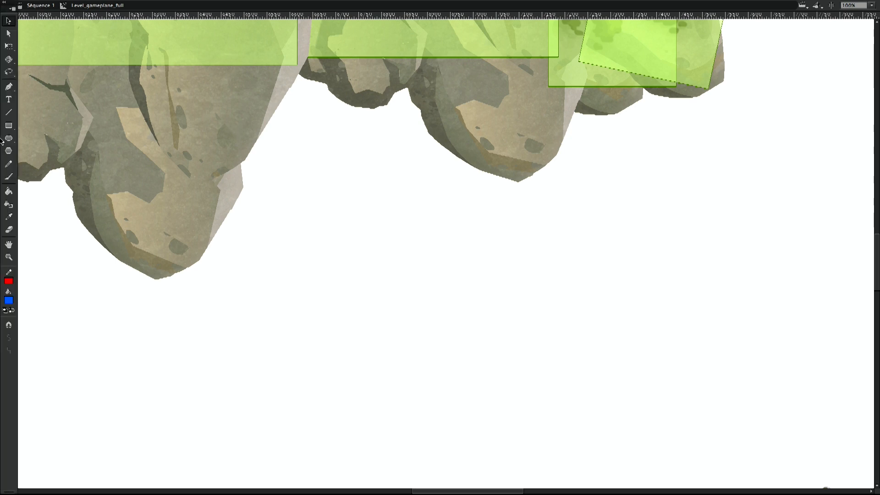
{"action": "left_click", "coordinate": [8, 244]}
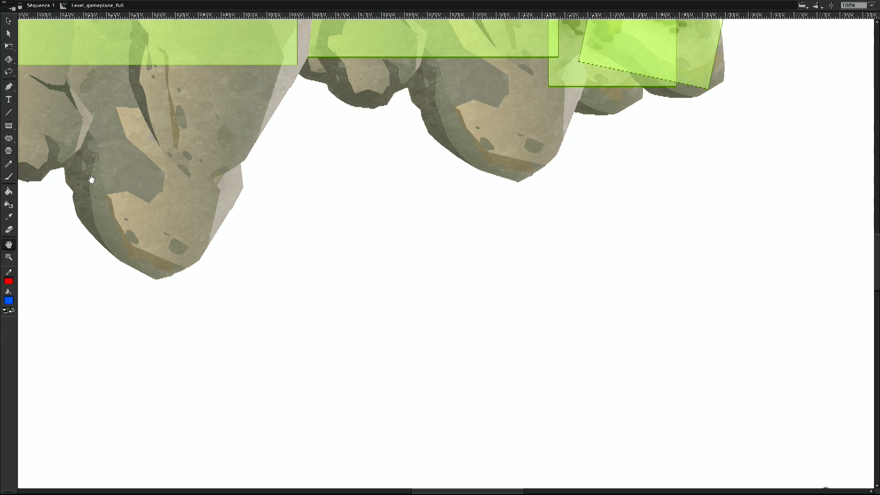
{"action": "left_click_drag", "start_coordinate": [147, 143], "coordinate": [274, 356]}
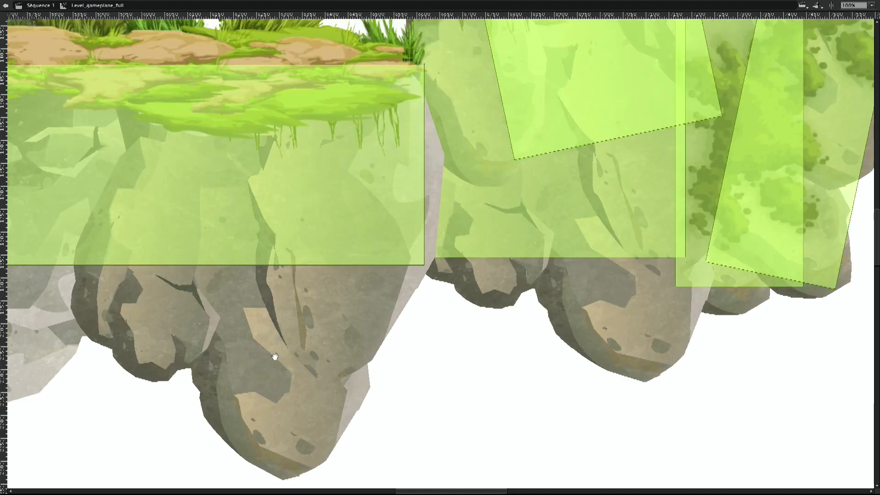
{"action": "left_click_drag", "start_coordinate": [307, 137], "coordinate": [321, 343]}
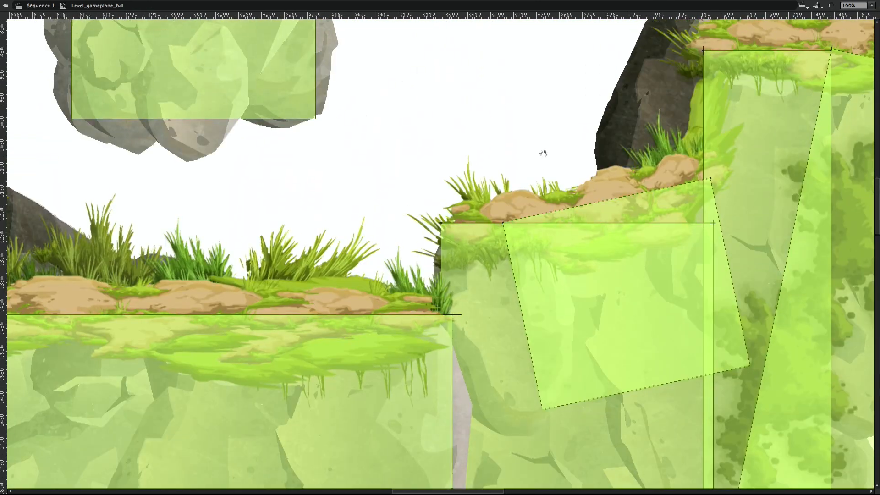
Step: Exit Full Screen Mode and return from the Level_gameplane_full symbol to Séquence 1 in a slightly wider application window
{"action": "mouse_move", "coordinate": [878, 181]}
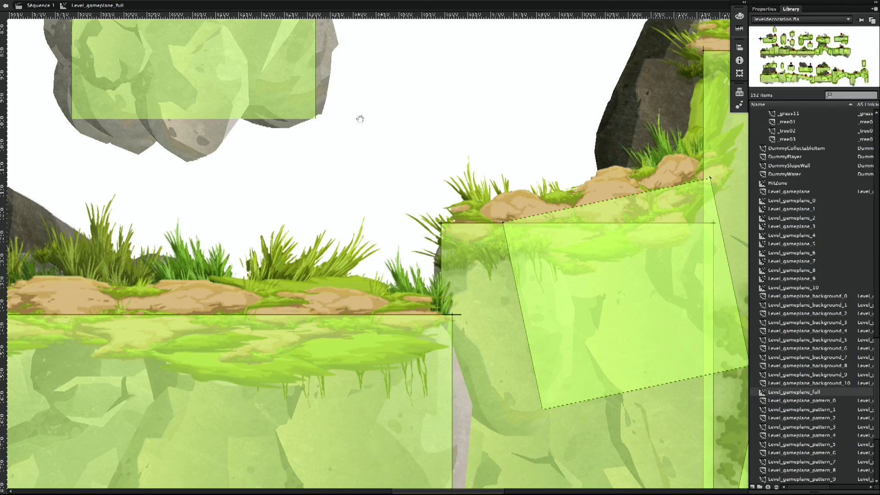
{"action": "mouse_move", "coordinate": [336, 2]}
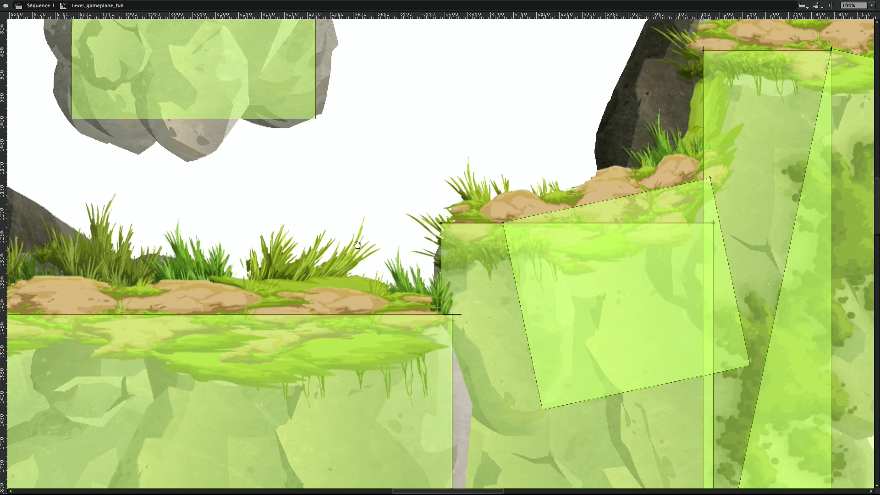
{"action": "key", "text": "F11"}
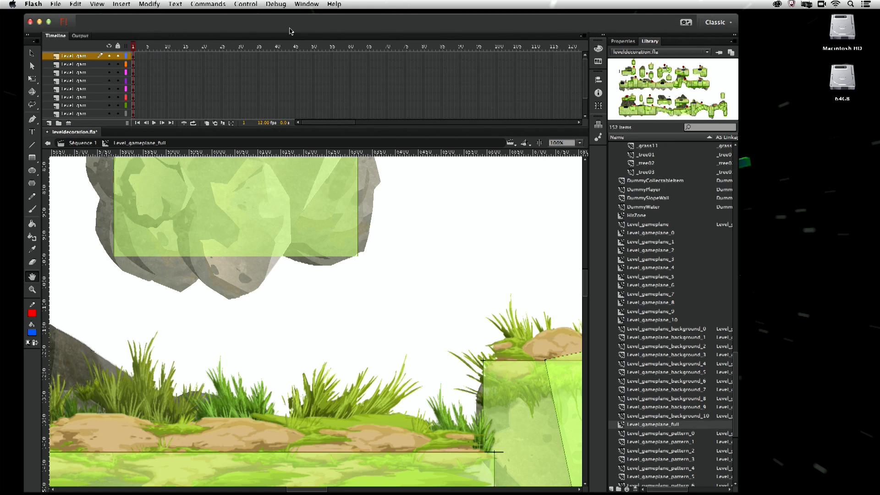
{"action": "left_click", "coordinate": [78, 144]}
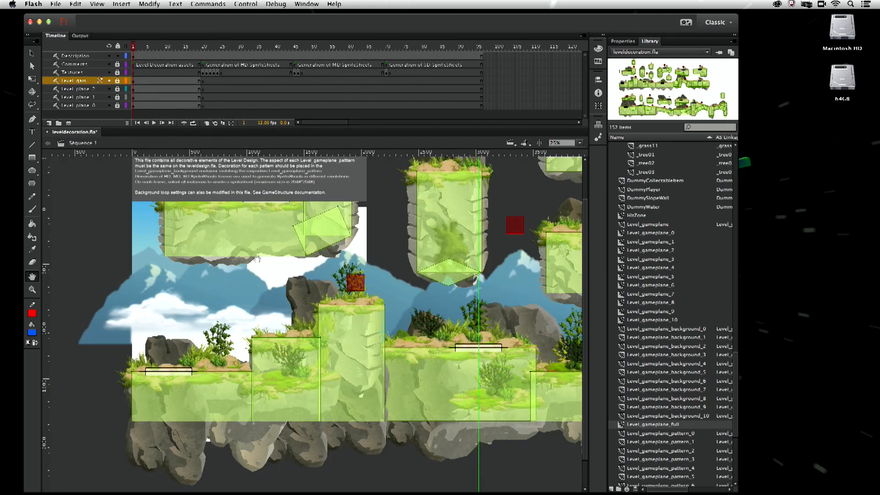
{"action": "left_click_drag", "start_coordinate": [736, 490], "coordinate": [777, 491]}
Step: Browse in Adobe Bridge to the 25fps folder inside 3_ultimateTrailGameTrailer and open the UltimateTrail trailer FLA
{"action": "left_click", "coordinate": [55, 4]}
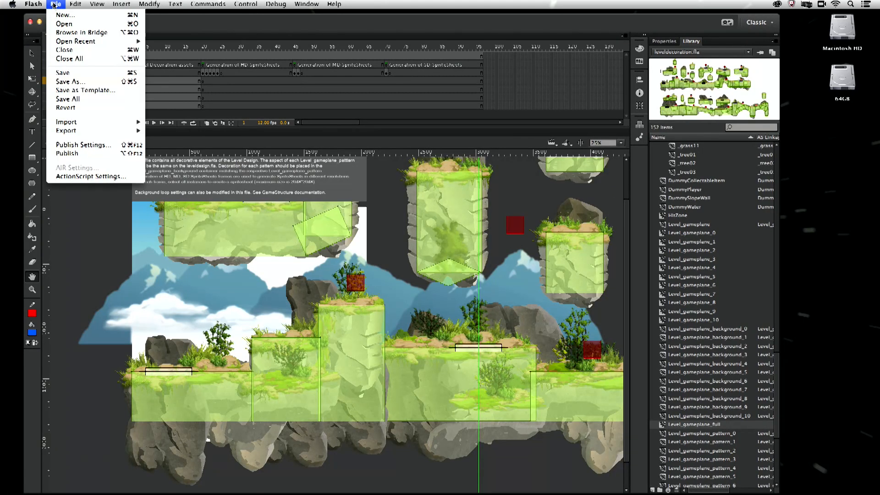
{"action": "left_click", "coordinate": [64, 33]}
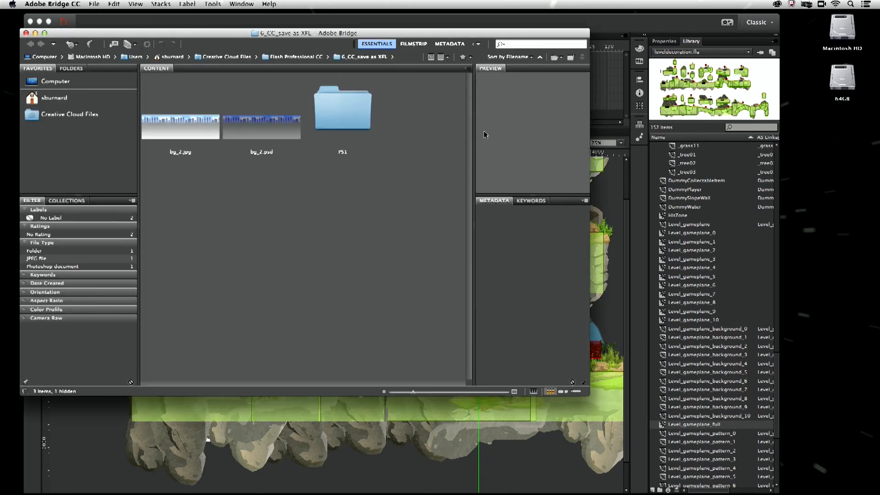
{"action": "left_click", "coordinate": [273, 58]}
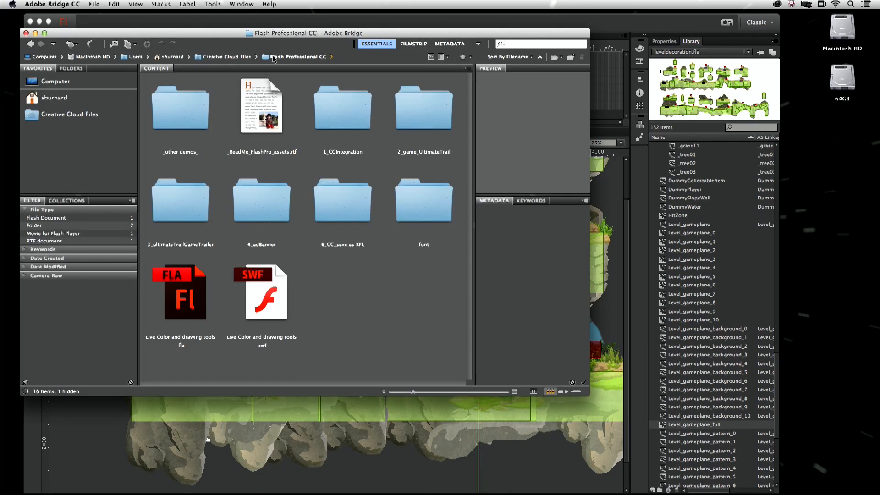
{"action": "double_click", "coordinate": [193, 220]}
{"action": "double_click", "coordinate": [187, 112]}
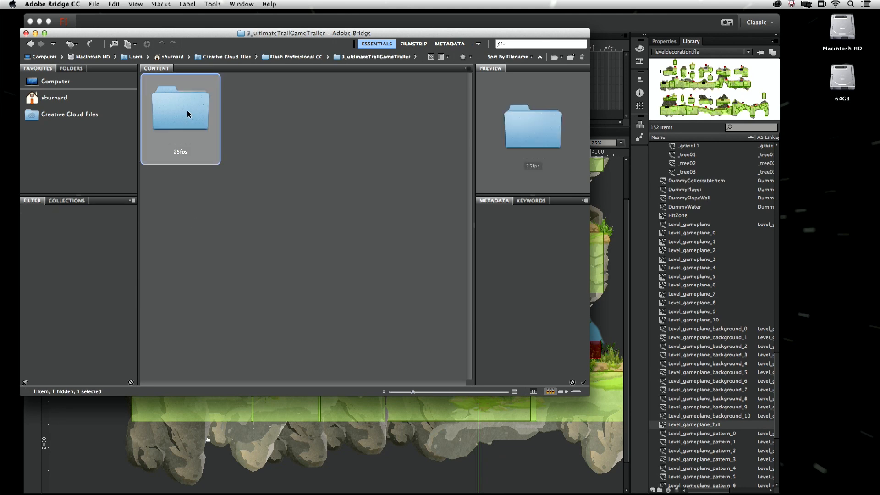
{"action": "double_click", "coordinate": [201, 131]}
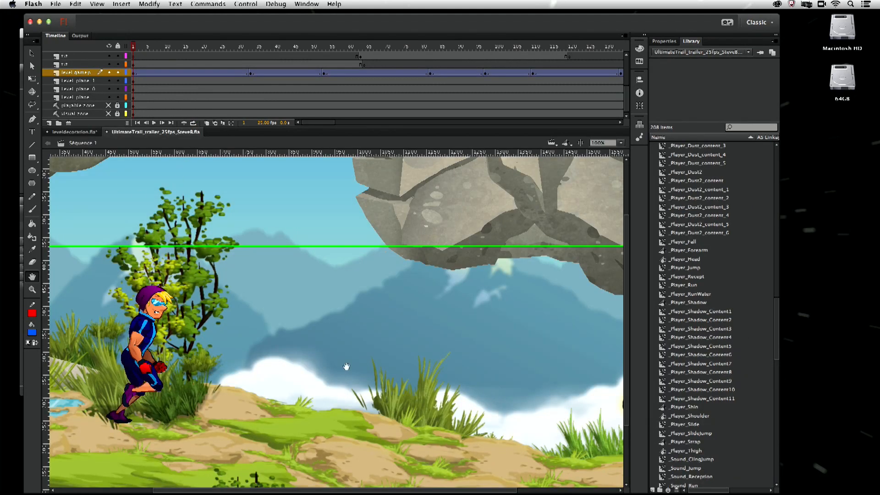
Step: Set up a video export of the trailer with a 5-second elapsed-time limit, saved to the Desktop as a QuickTime movie
{"action": "mouse_move", "coordinate": [138, 50]}
{"action": "left_mouse_down"}
{"action": "mouse_move", "coordinate": [234, 50]}
{"action": "mouse_move", "coordinate": [125, 48]}
{"action": "mouse_move", "coordinate": [243, 49]}
{"action": "mouse_move", "coordinate": [126, 48]}
{"action": "left_mouse_up"}
{"action": "left_click", "coordinate": [56, 4]}
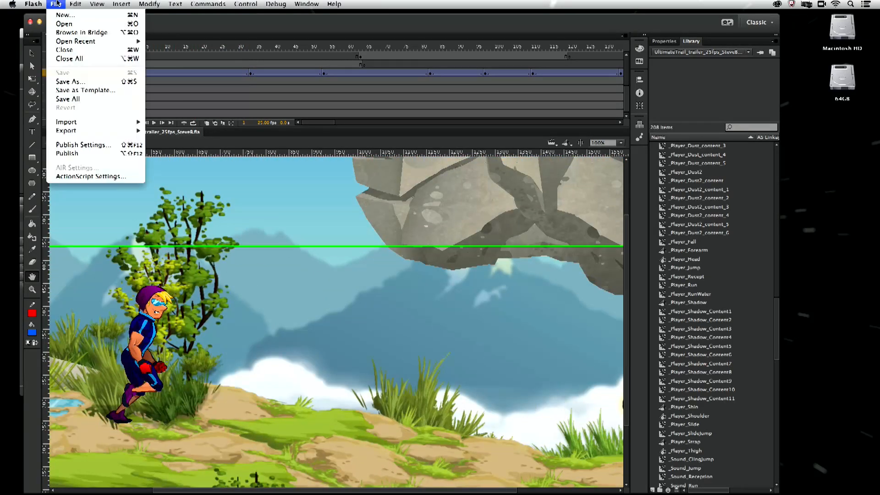
{"action": "mouse_move", "coordinate": [90, 132]}
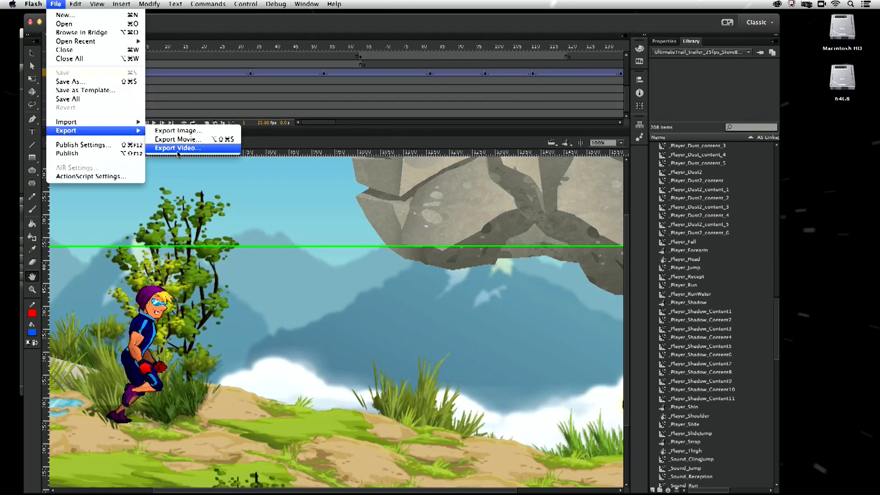
{"action": "left_click", "coordinate": [211, 149]}
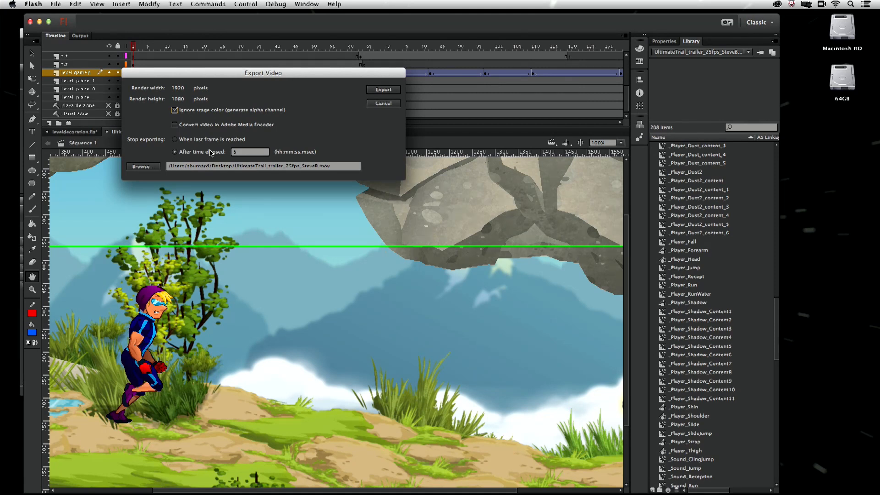
{"action": "double_click", "coordinate": [242, 151]}
{"action": "left_click", "coordinate": [143, 166]}
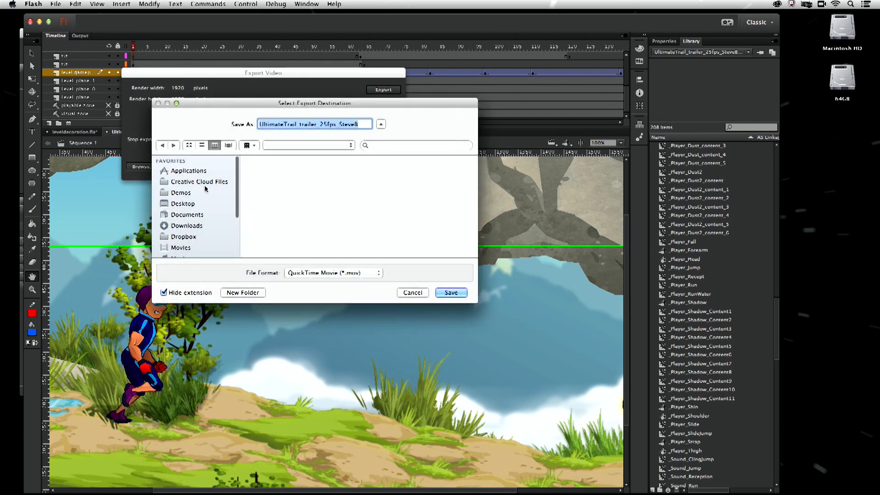
{"action": "left_click", "coordinate": [184, 204]}
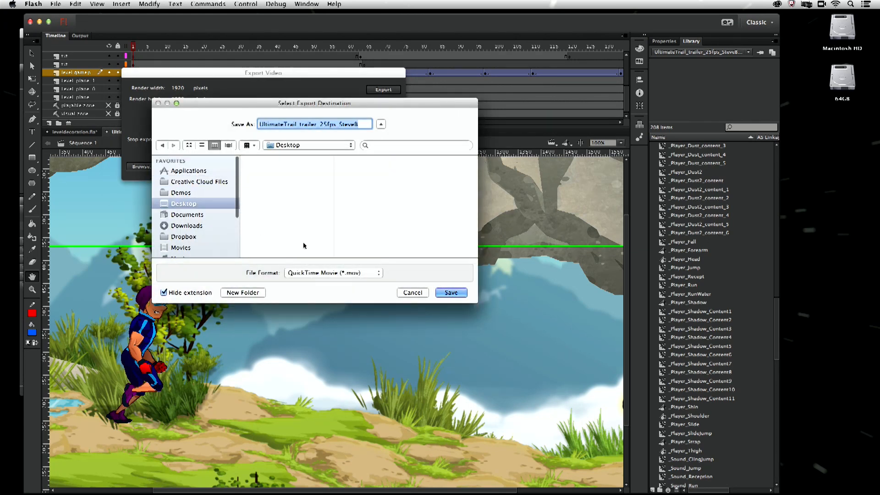
{"action": "left_click", "coordinate": [451, 292]}
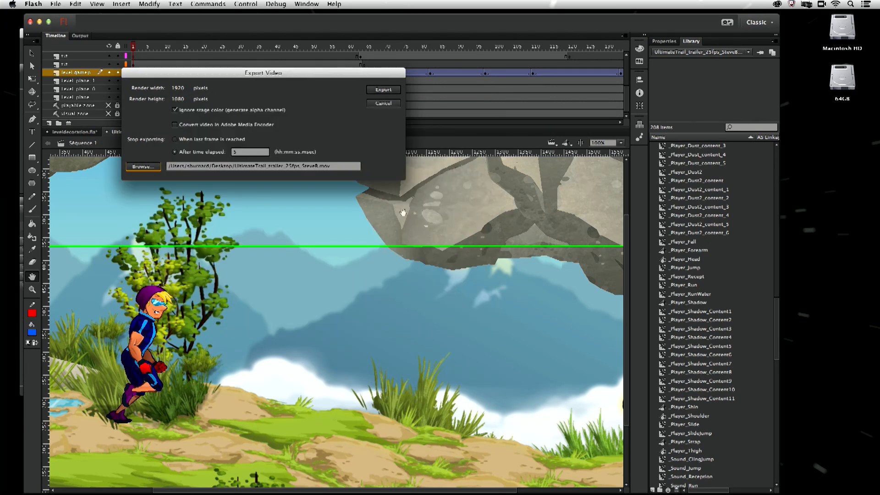
Step: Turn off Ignore stage color, enable conversion in Adobe Media Encoder, and export the video
{"action": "left_click", "coordinate": [187, 112]}
{"action": "left_click", "coordinate": [184, 126]}
{"action": "left_click", "coordinate": [383, 90]}
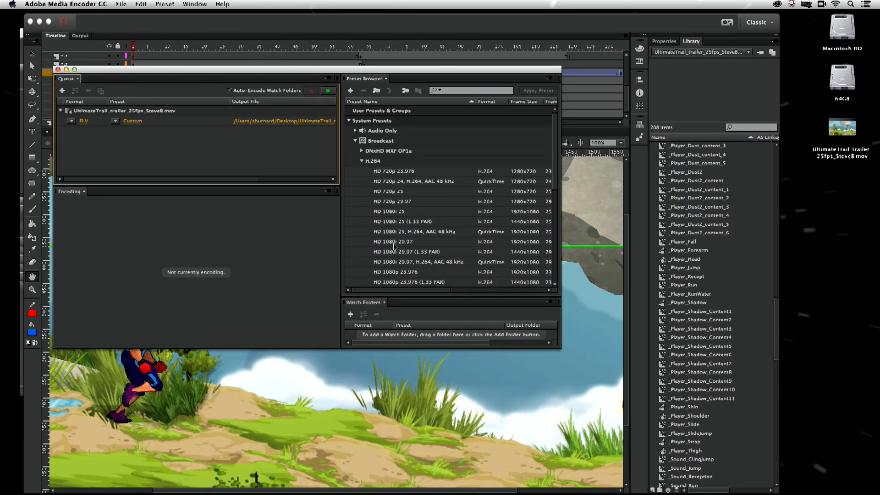
Step: Add the H.264 HD 1080p 25 preset to the queued trailer movie in Adobe Media Encoder and start encoding
{"action": "scroll", "coordinate": [435, 193], "scroll_direction": "down", "scroll_amount": 3}
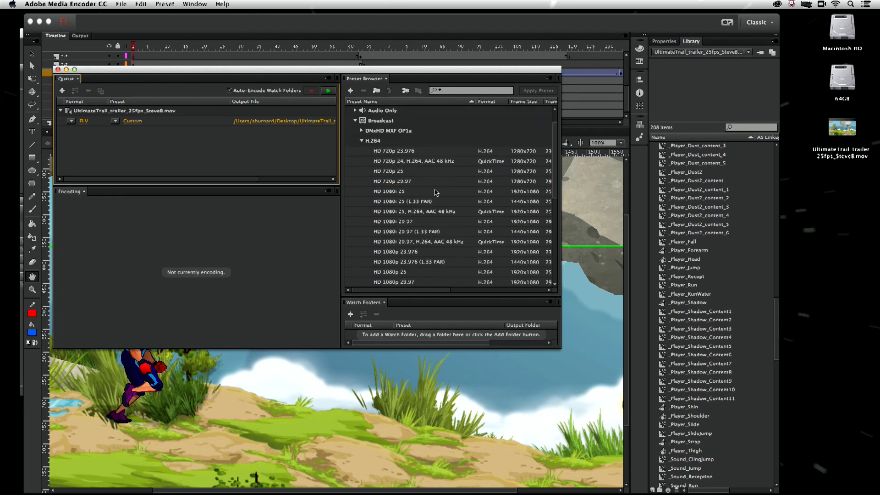
{"action": "left_click", "coordinate": [380, 233]}
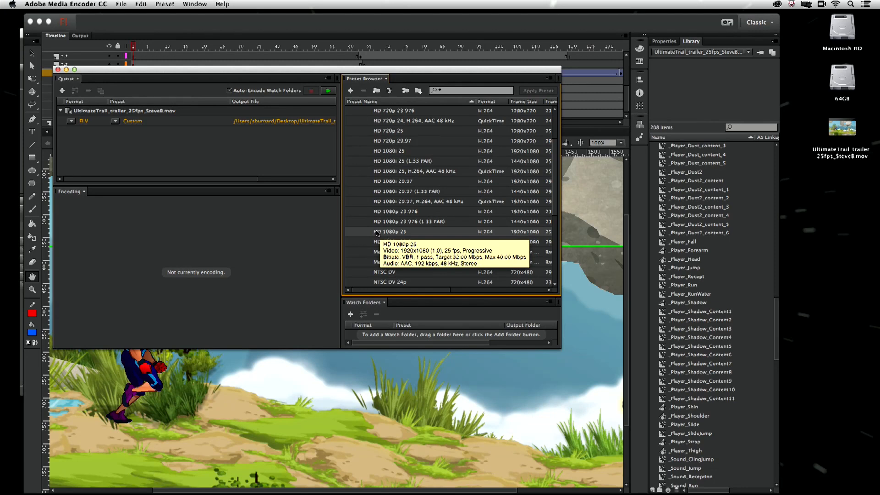
{"action": "left_click_drag", "start_coordinate": [379, 234], "coordinate": [232, 163]}
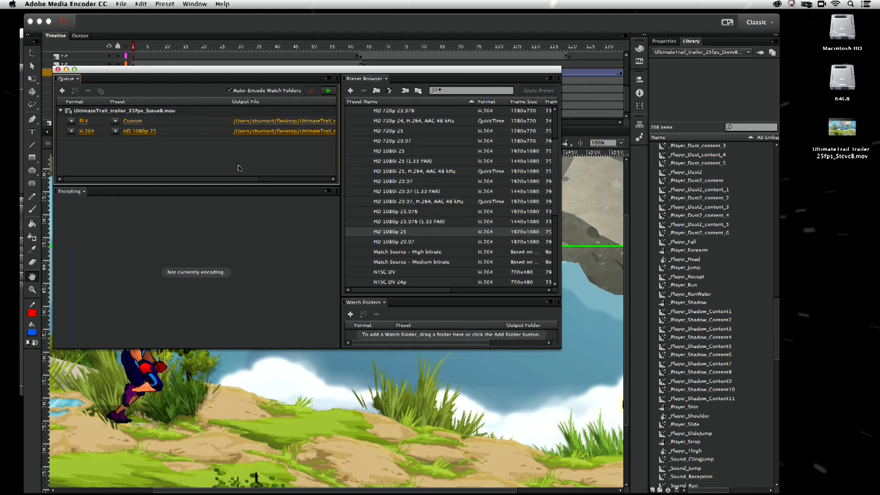
{"action": "left_click", "coordinate": [328, 91]}
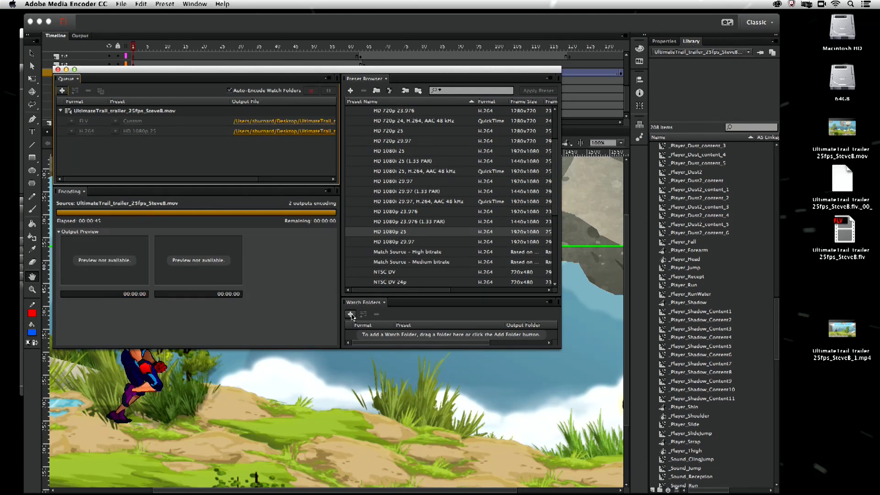
Step: Play the encoded trailer MP4 from the Desktop in QuickTime Player, pause it and quit the player
{"action": "double_click", "coordinate": [831, 330]}
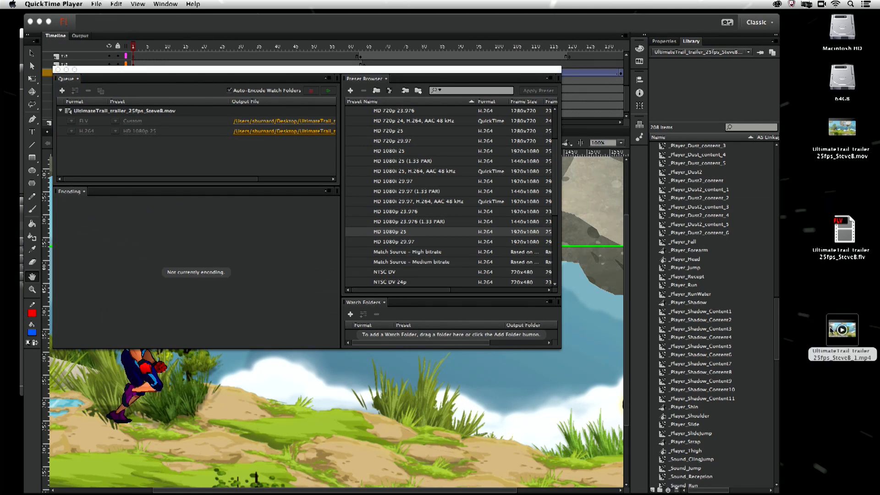
{"action": "key", "text": "space"}
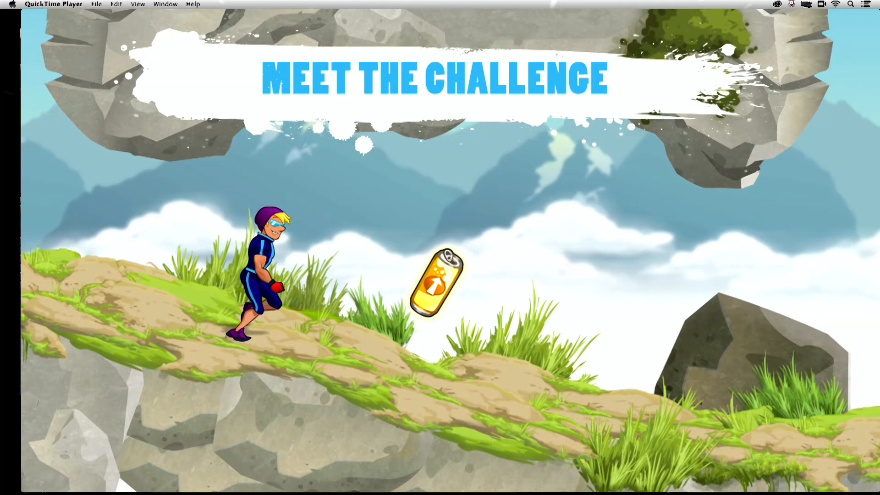
{"action": "key", "text": "space"}
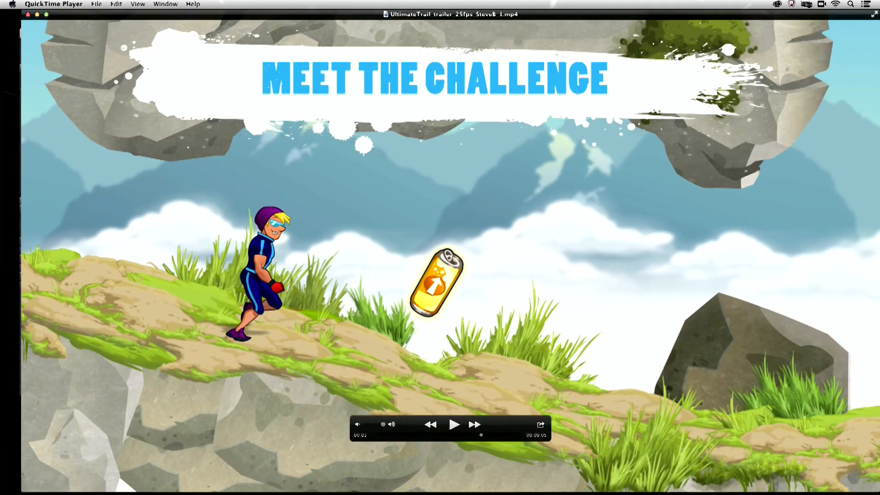
{"action": "key", "text": "super+q"}
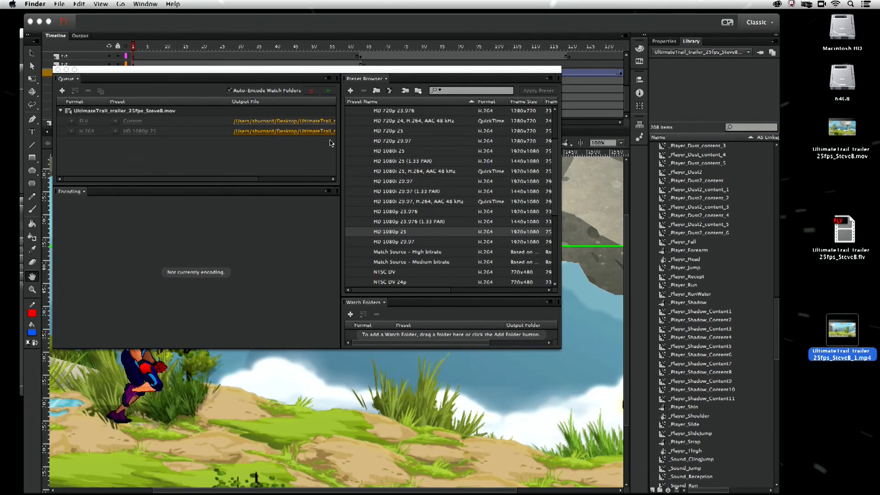
Step: Switch back to Flash Professional and review the Ignore stage color option in the video export settings without exporting
{"action": "left_click", "coordinate": [231, 33]}
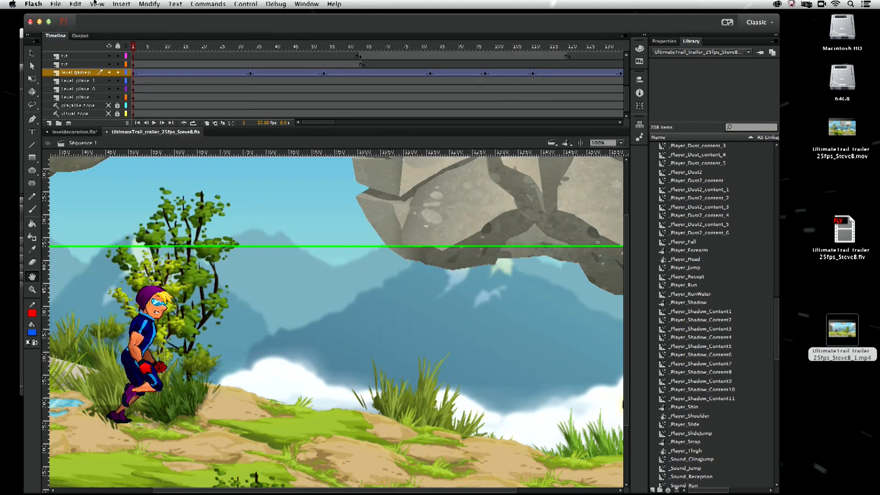
{"action": "left_click", "coordinate": [54, 4]}
{"action": "mouse_move", "coordinate": [87, 132]}
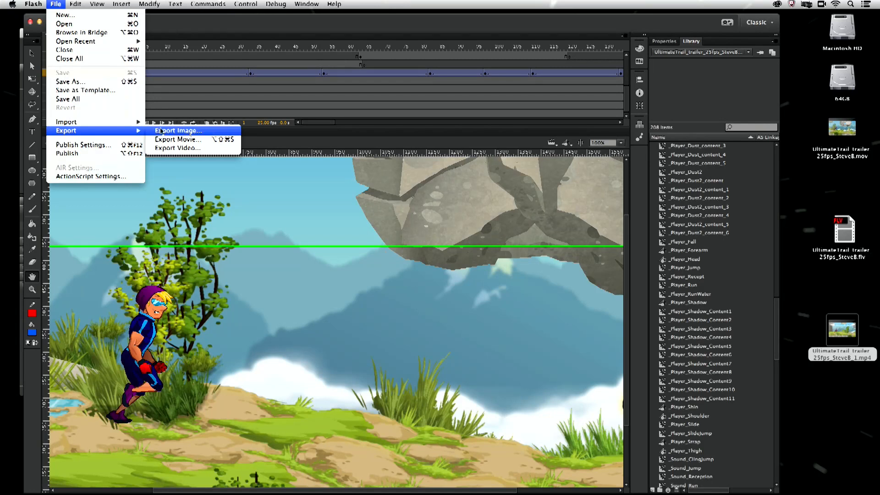
{"action": "left_click", "coordinate": [168, 149]}
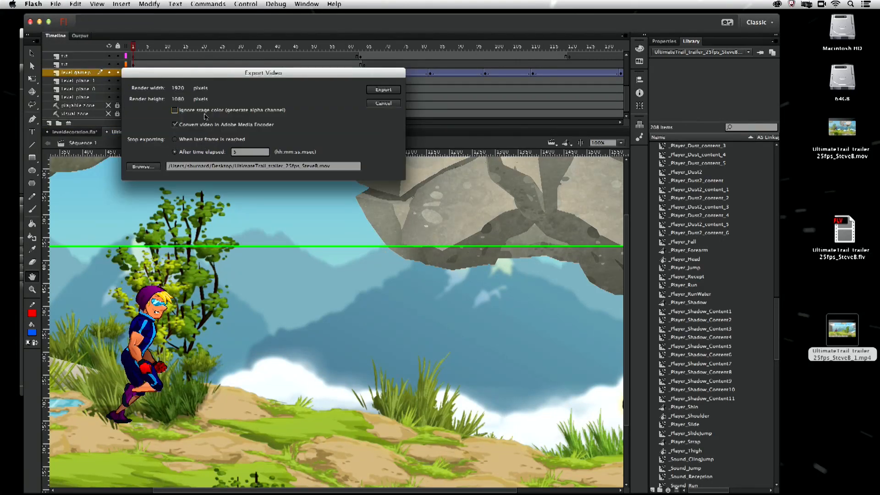
{"action": "left_click", "coordinate": [174, 110]}
{"action": "left_click", "coordinate": [175, 111]}
{"action": "left_click", "coordinate": [372, 104]}
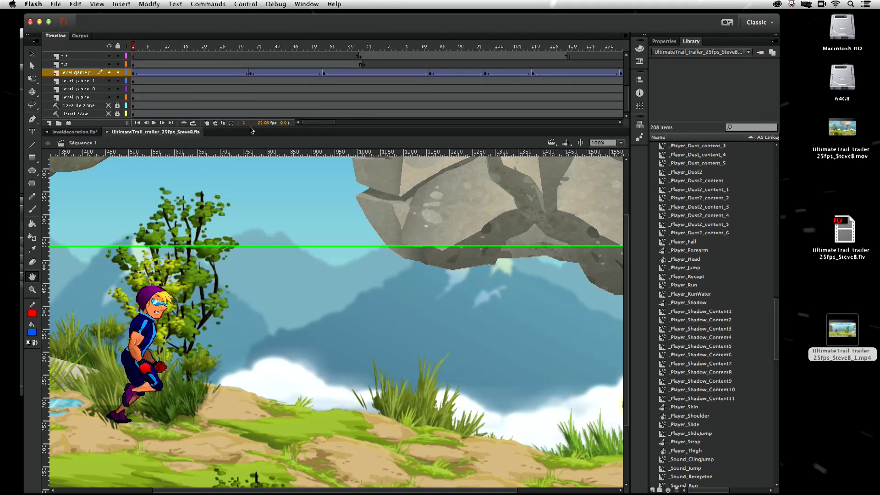
Step: Enlarge the timeline and convert the three level plane layers below the level gameplane layer into guide layers
{"action": "left_click_drag", "start_coordinate": [250, 127], "coordinate": [250, 237]}
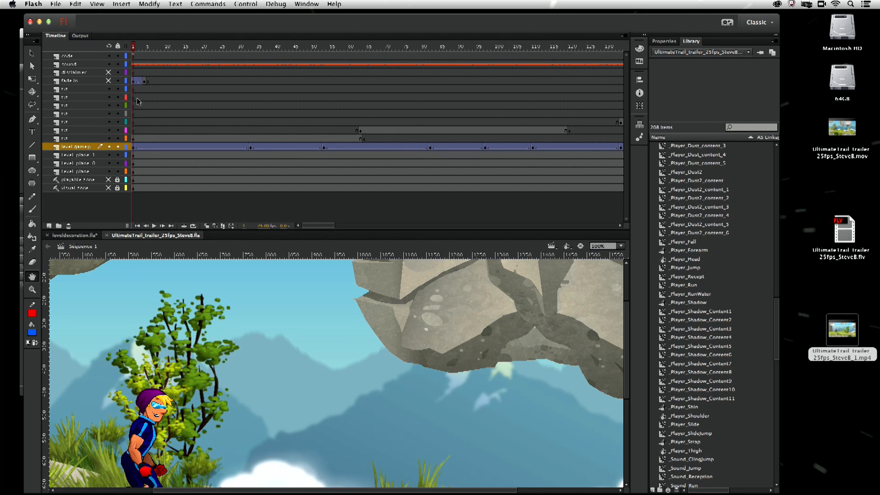
{"action": "left_click", "coordinate": [70, 156]}
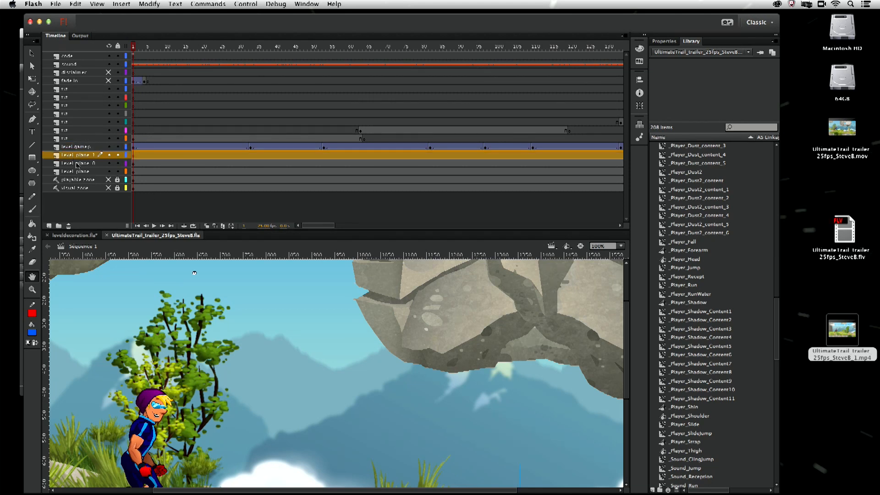
{"action": "left_click", "coordinate": [74, 172], "text": "shift"}
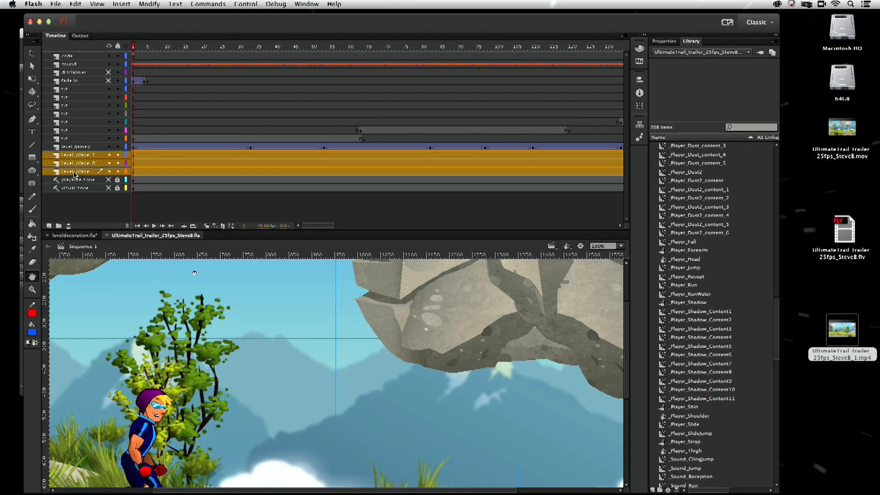
{"action": "right_click", "coordinate": [74, 174]}
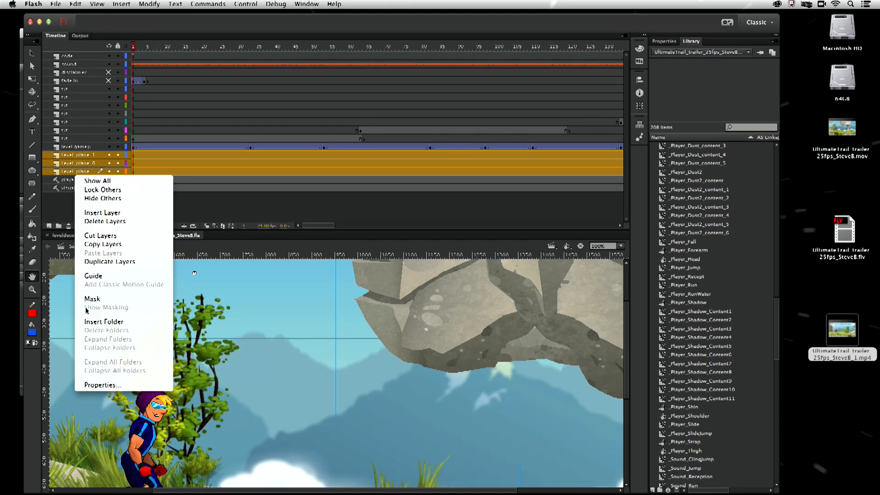
{"action": "left_click", "coordinate": [91, 277]}
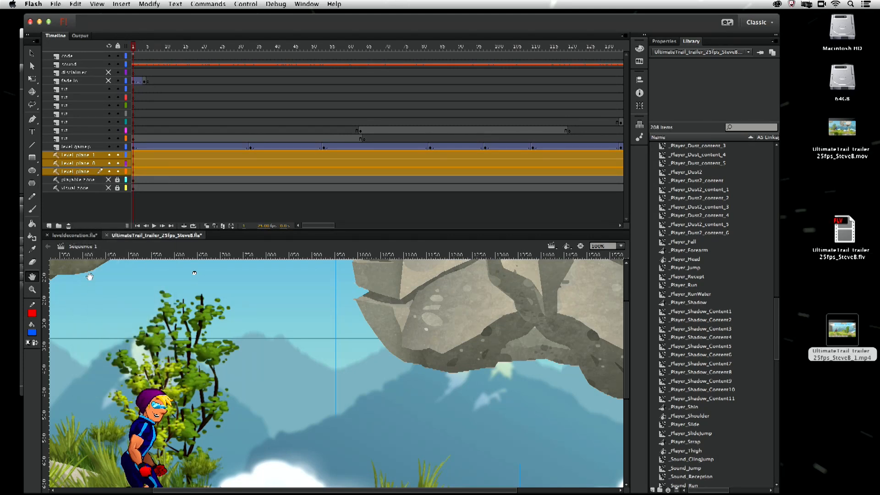
Step: Convert all layers from sound down to the lowest txt layer above the level gameplane layer into guide layers, and shorten the timeline
{"action": "left_click", "coordinate": [67, 138]}
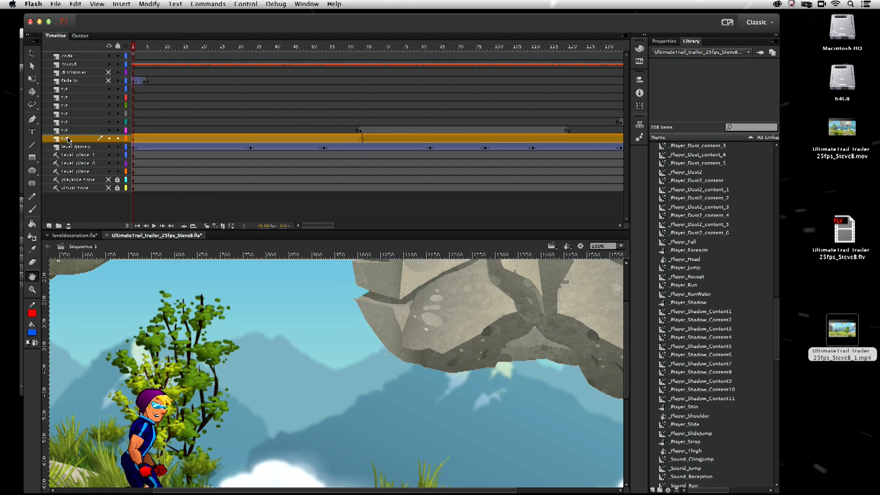
{"action": "left_click", "coordinate": [68, 65], "text": "shift"}
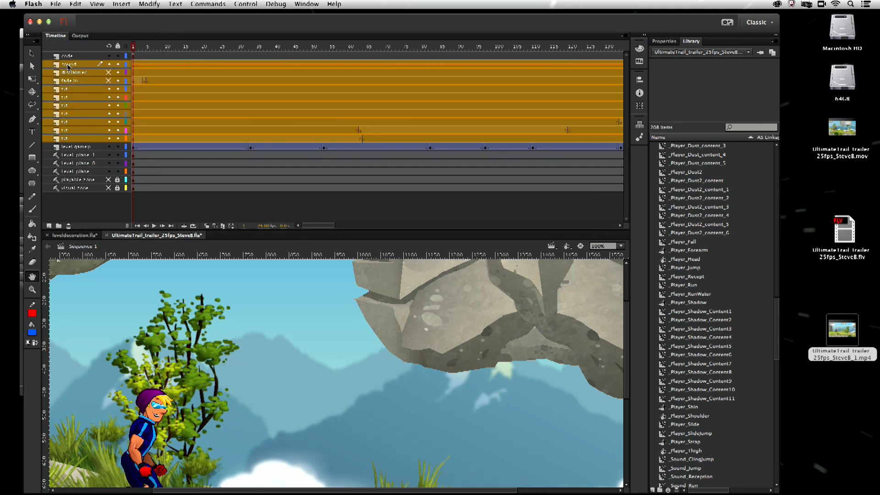
{"action": "right_click", "coordinate": [69, 73]}
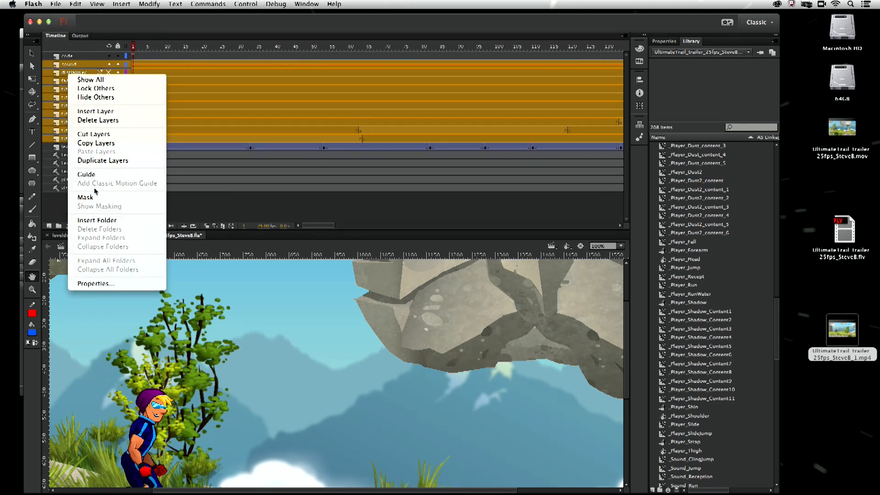
{"action": "left_click", "coordinate": [96, 284]}
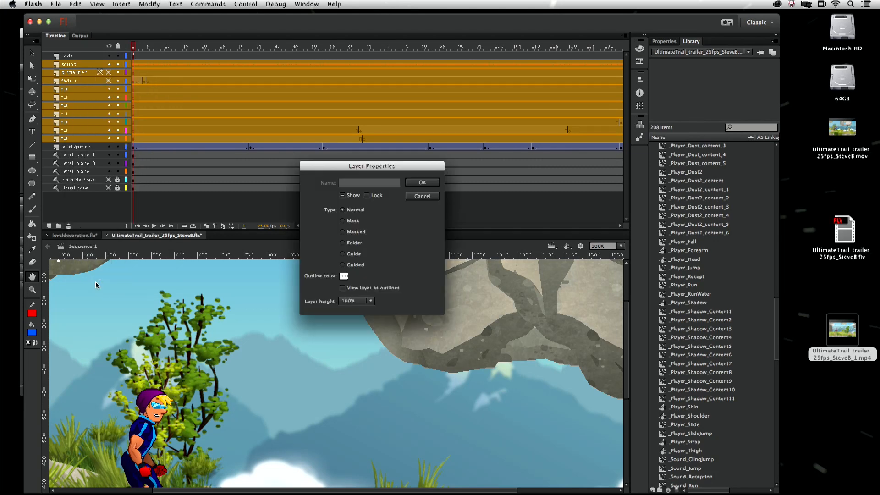
{"action": "left_click", "coordinate": [342, 254]}
{"action": "left_click", "coordinate": [422, 183]}
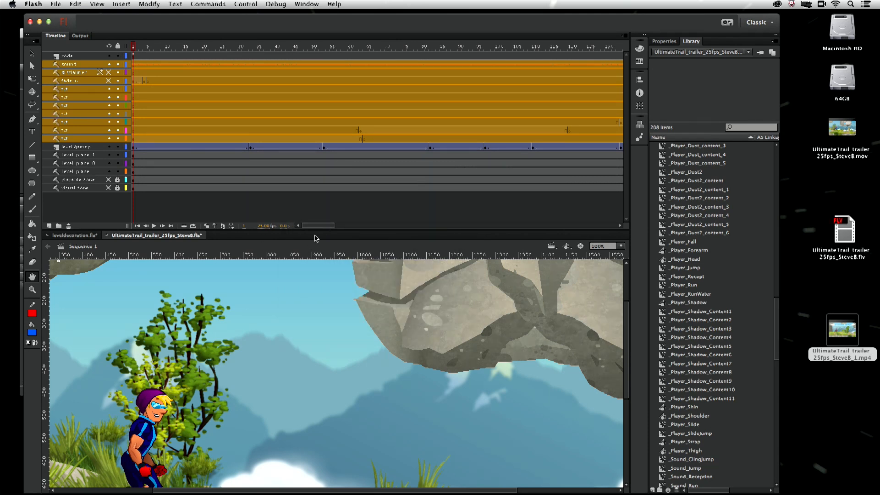
{"action": "left_click_drag", "start_coordinate": [315, 230], "coordinate": [314, 177]}
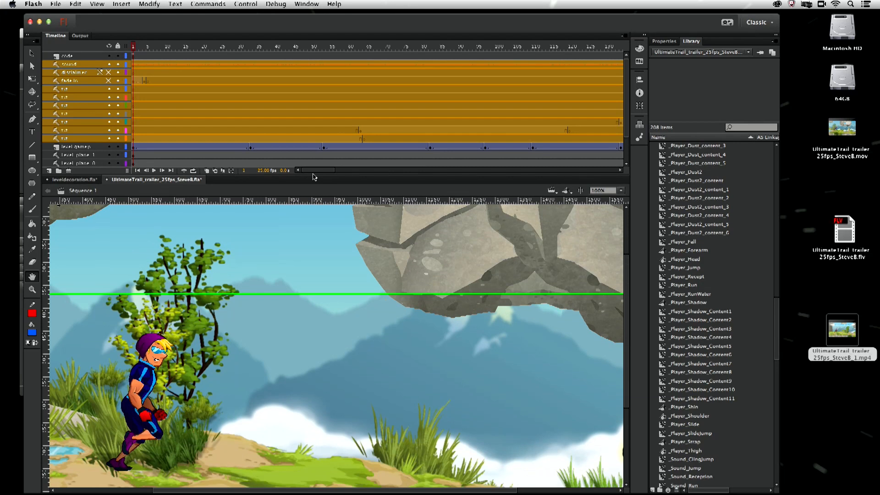
Step: Switch to Adobe Bridge, preview UltimateTrail_trailer_alpha_25fps.mp4, maximize the window and widen the preview area
{"action": "key", "text": "super+Tab"}
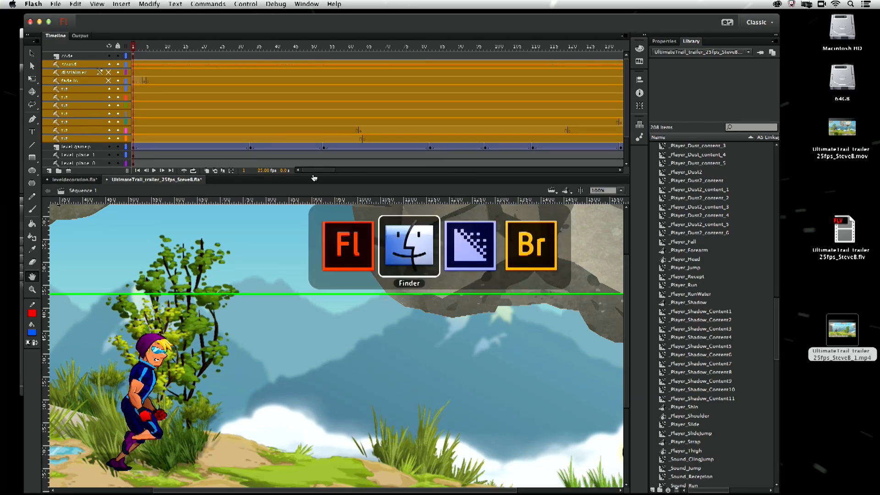
{"action": "key", "text": "super+Tab"}
{"action": "key", "text": "super+Tab"}
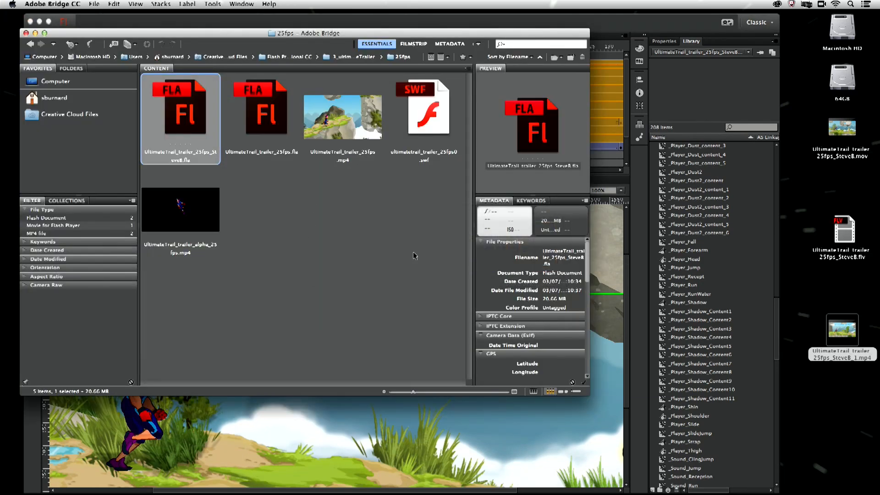
{"action": "left_click_drag", "start_coordinate": [474, 271], "coordinate": [313, 268]}
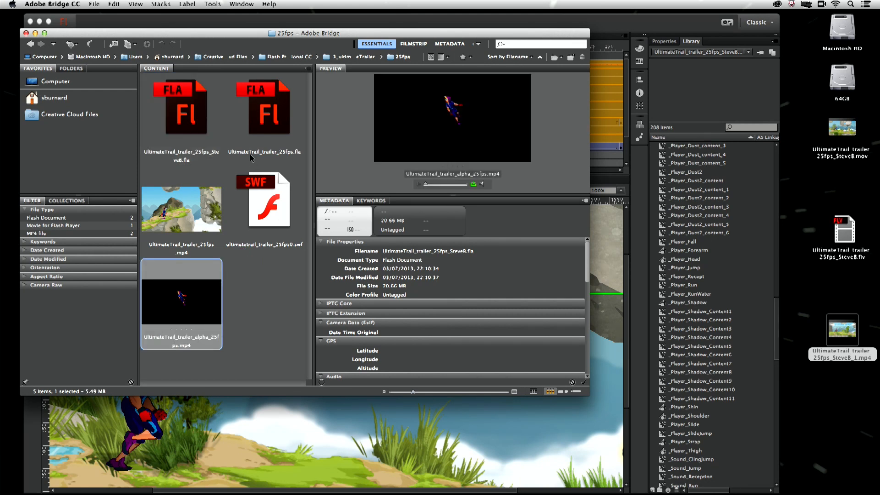
{"action": "left_click", "coordinate": [44, 33]}
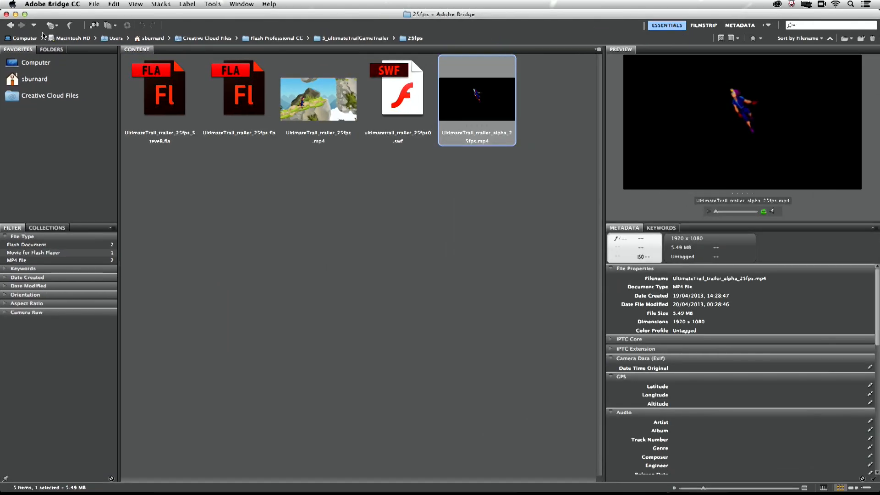
{"action": "left_click_drag", "start_coordinate": [601, 174], "coordinate": [499, 175]}
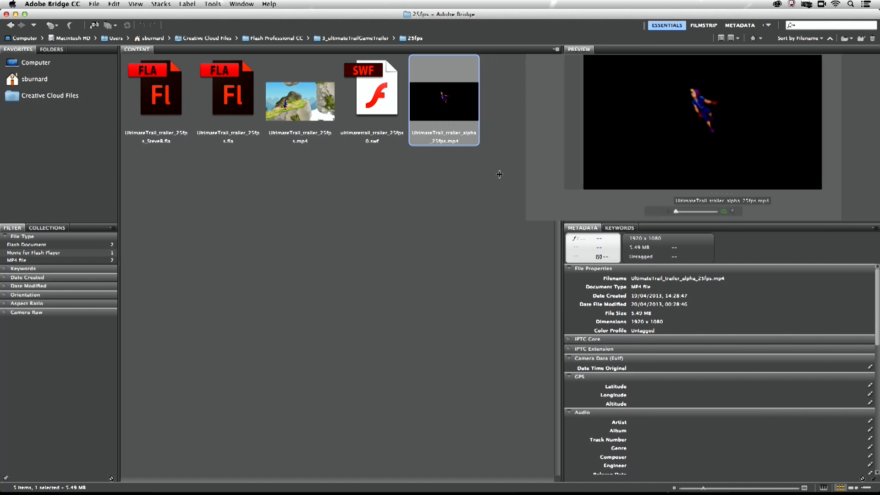
Step: Play the alpha trailer clip in a taller preview area and pause it partway through
{"action": "left_click", "coordinate": [649, 211]}
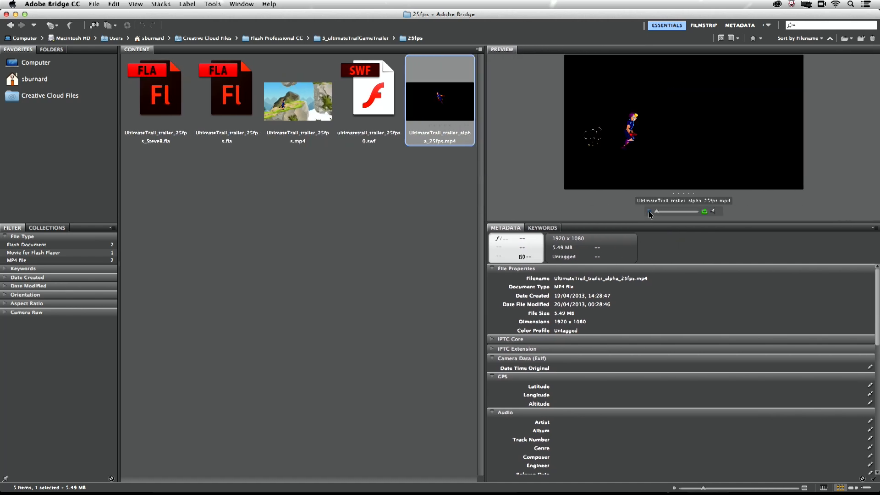
{"action": "left_click_drag", "start_coordinate": [652, 224], "coordinate": [654, 319]}
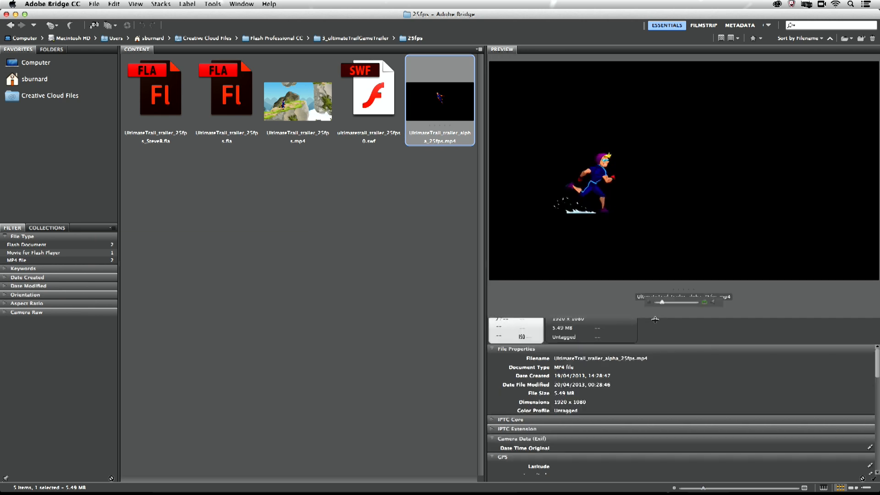
{"action": "key", "text": "XF86AudioRaiseVolume"}
{"action": "key", "text": "XF86AudioMute"}
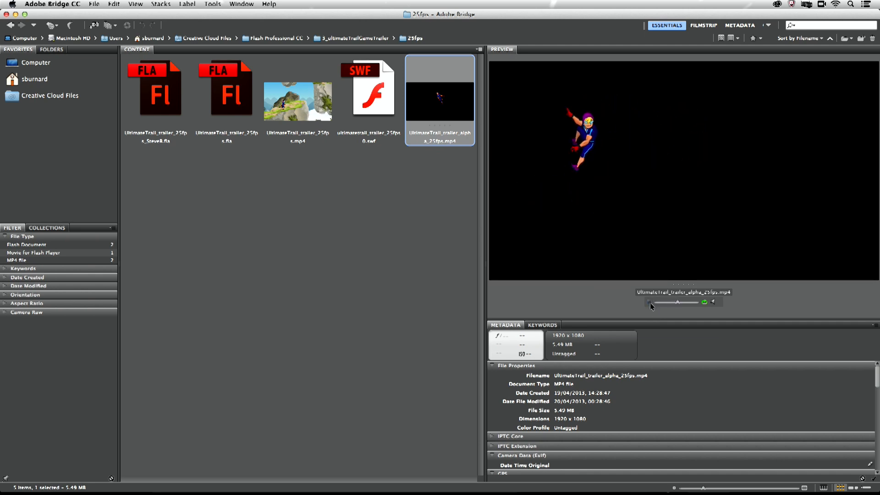
{"action": "left_click", "coordinate": [649, 302]}
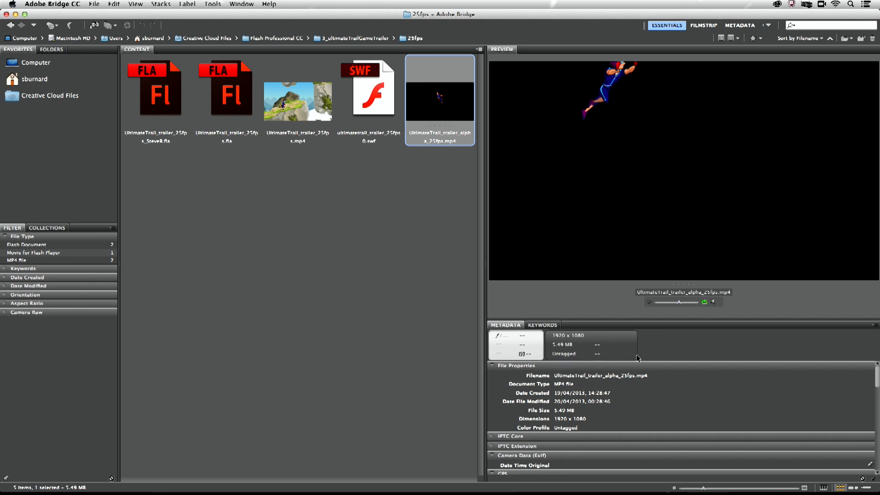
Step: Switch back to Flash Professional and open adBanner.fla from the 4_adBanner folder
{"action": "key", "text": "super+Tab"}
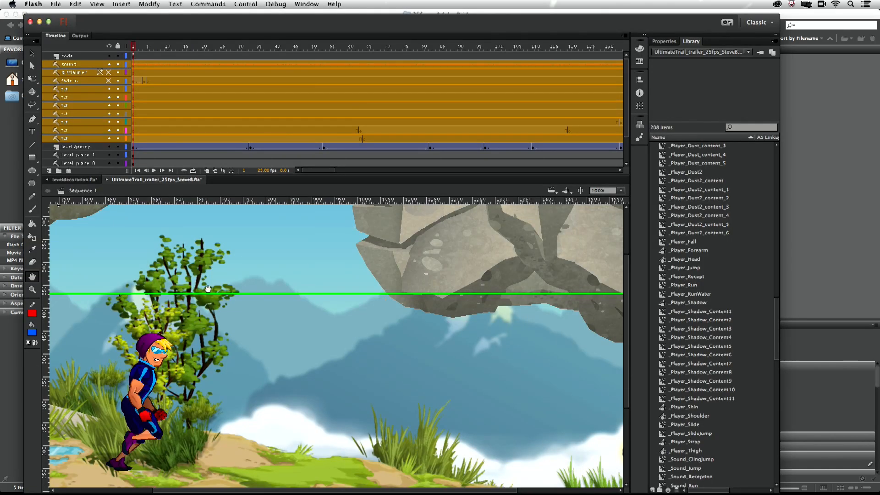
{"action": "left_click_drag", "start_coordinate": [172, 25], "coordinate": [173, 21]}
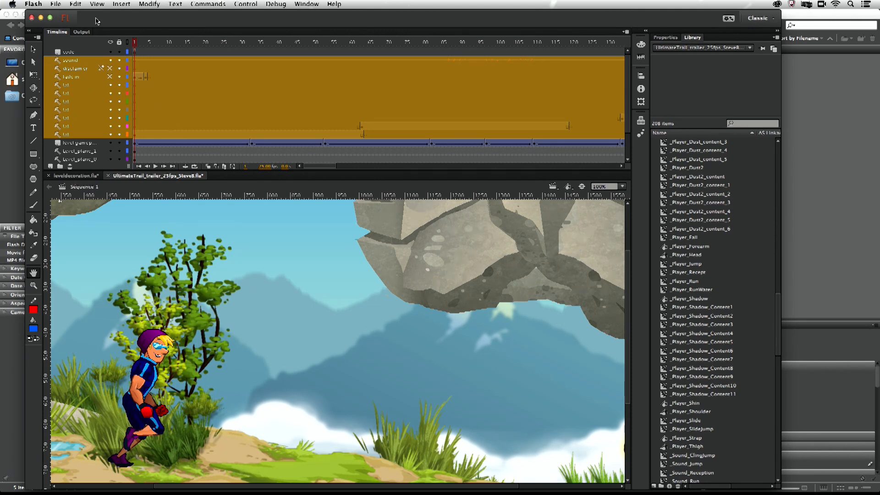
{"action": "left_click", "coordinate": [56, 3]}
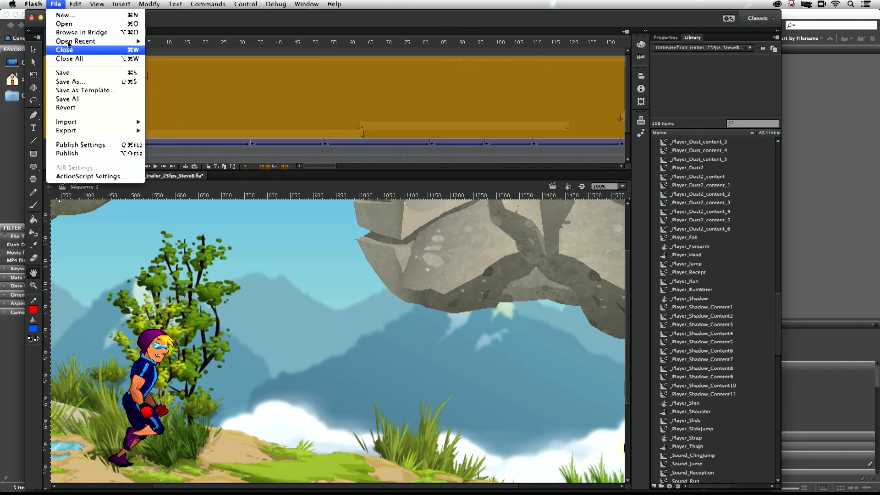
{"action": "left_click", "coordinate": [65, 24]}
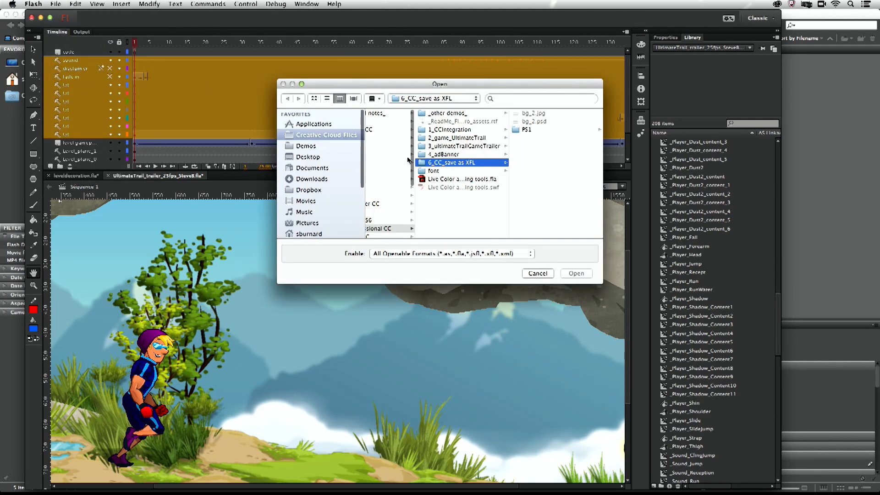
{"action": "left_click", "coordinate": [442, 155]}
{"action": "left_click", "coordinate": [536, 131]}
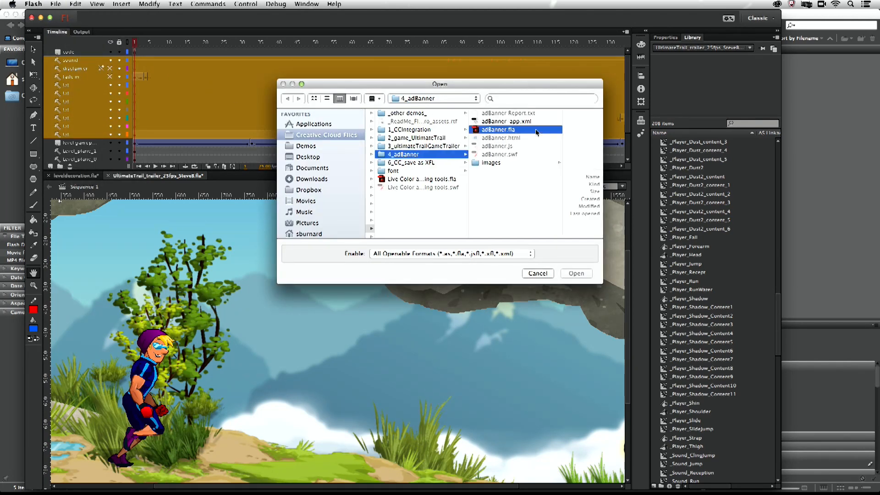
{"action": "key", "text": "Return"}
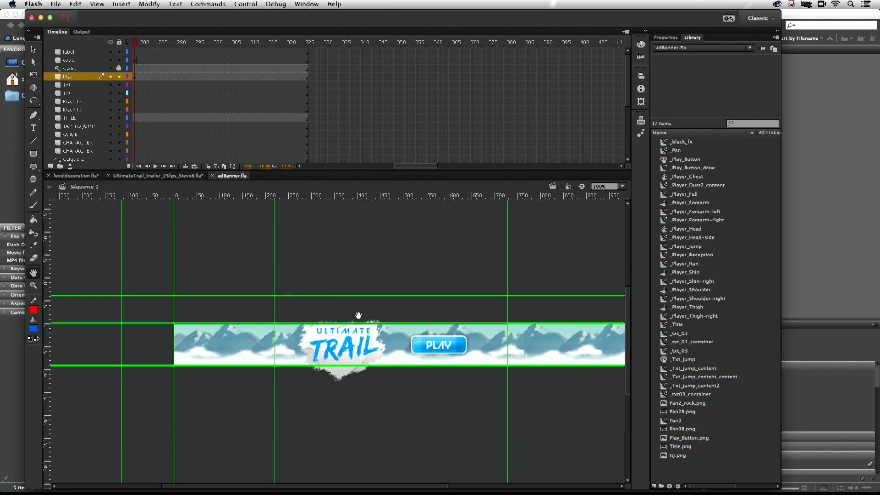
Step: Open the Toolkit for CreateJS for the banner document and place it clear of the layer list
{"action": "scroll", "coordinate": [257, 218], "scroll_direction": "down", "scroll_amount": 2}
{"action": "scroll", "coordinate": [257, 217], "scroll_direction": "right", "scroll_amount": 3}
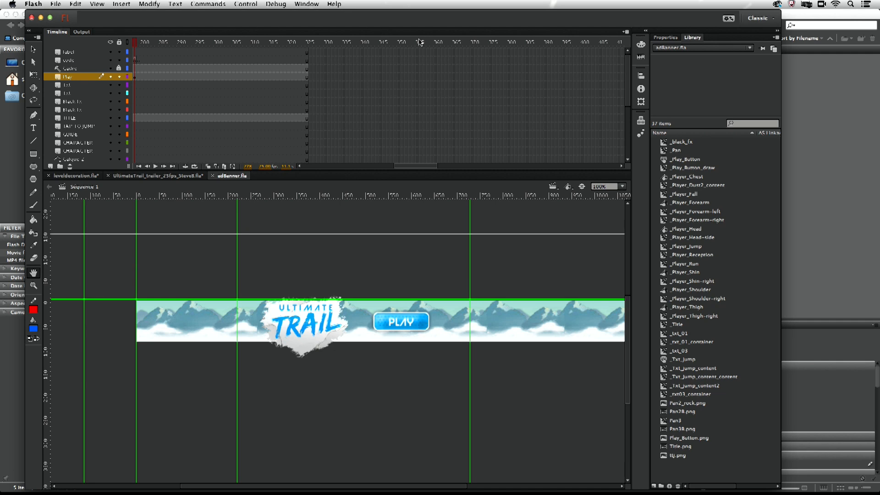
{"action": "left_click", "coordinate": [297, 4]}
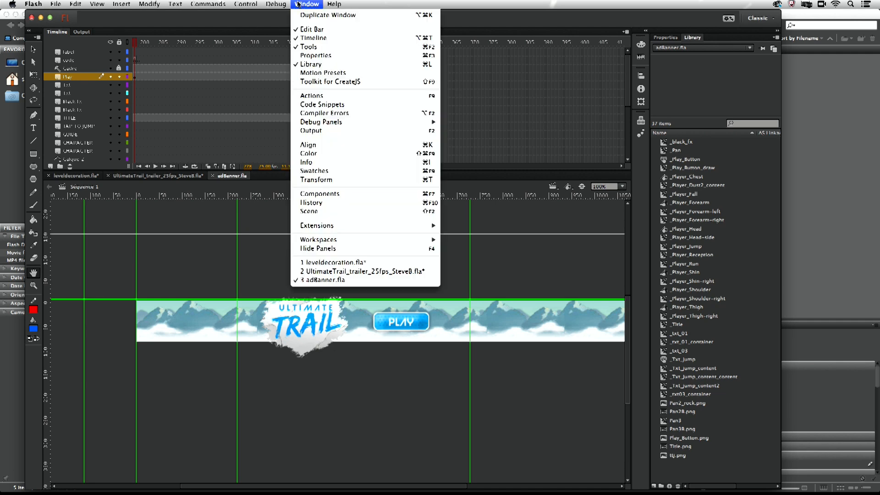
{"action": "left_click", "coordinate": [309, 82]}
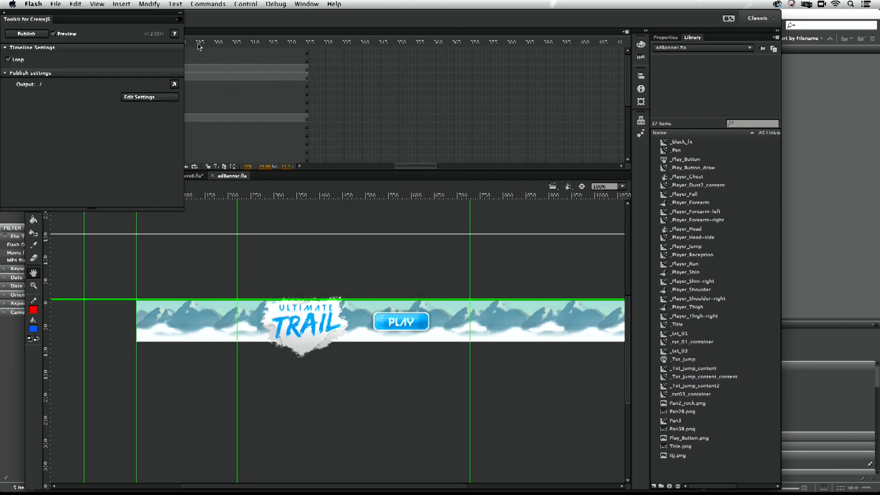
{"action": "left_click_drag", "start_coordinate": [78, 13], "coordinate": [615, 78]}
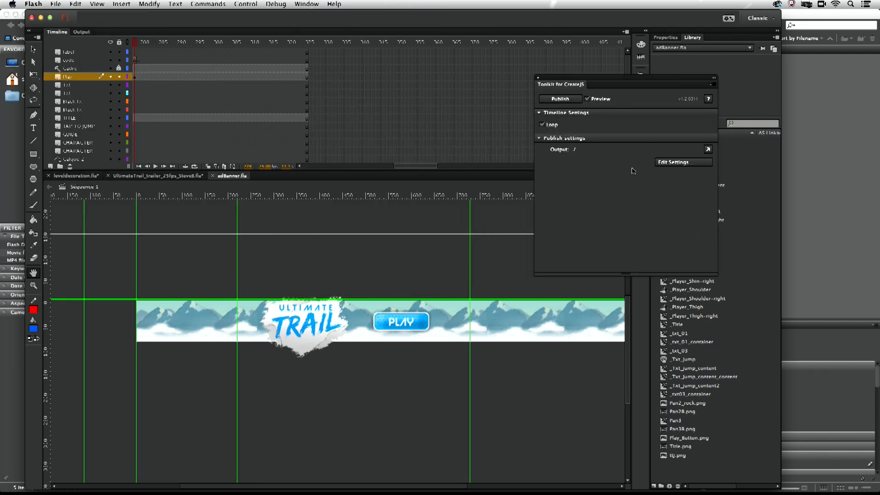
Step: Set the CreateJS publish output folder to the Desktop and publish the banner with preview enabled
{"action": "left_click", "coordinate": [661, 162]}
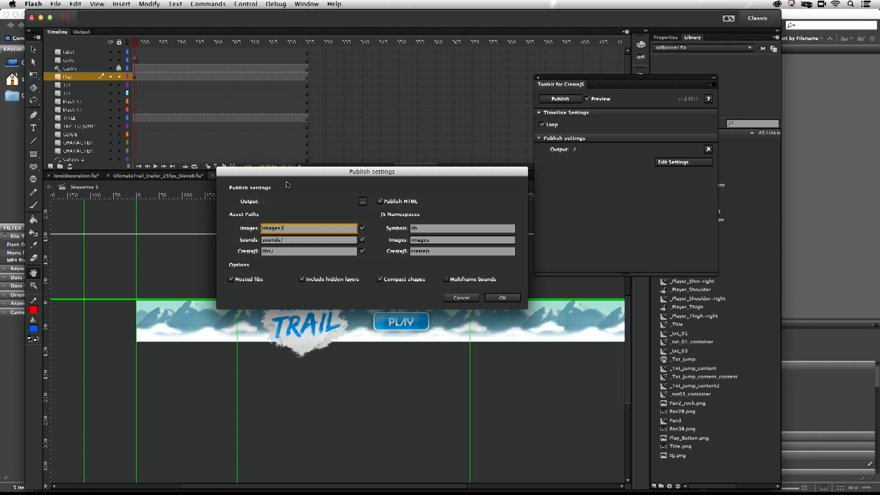
{"action": "left_click", "coordinate": [363, 202]}
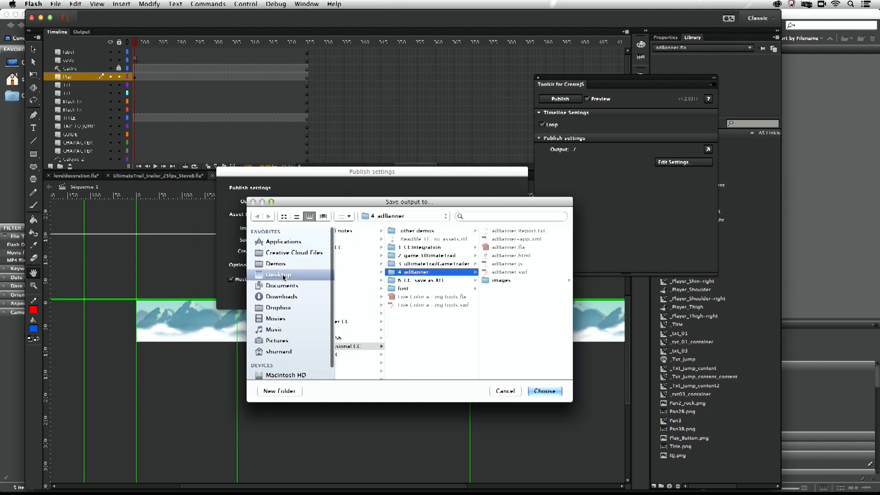
{"action": "left_click", "coordinate": [543, 391]}
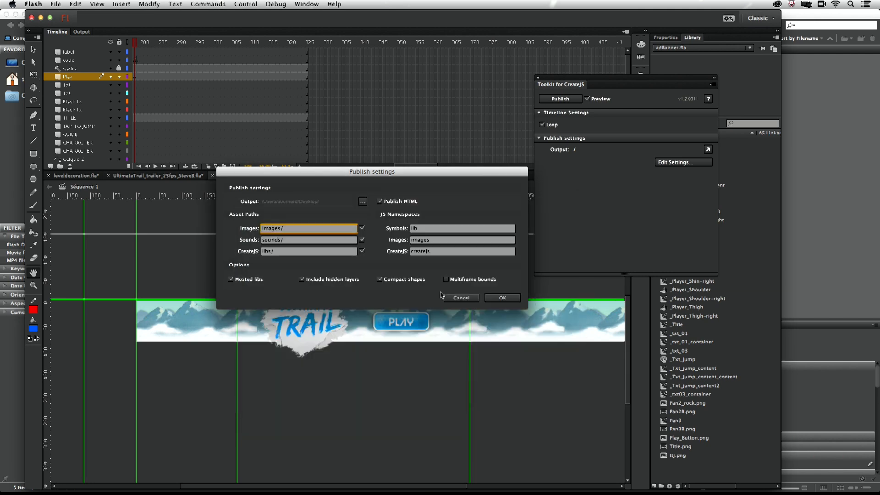
{"action": "left_click", "coordinate": [502, 298]}
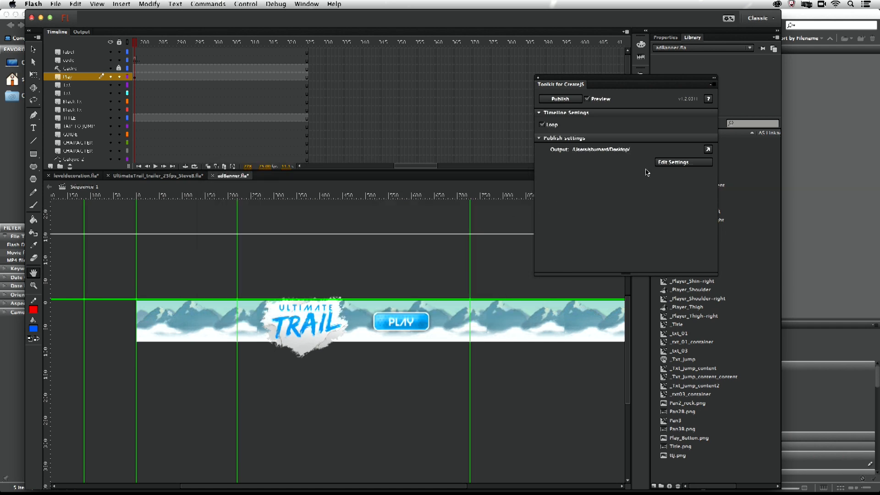
{"action": "left_click", "coordinate": [560, 99]}
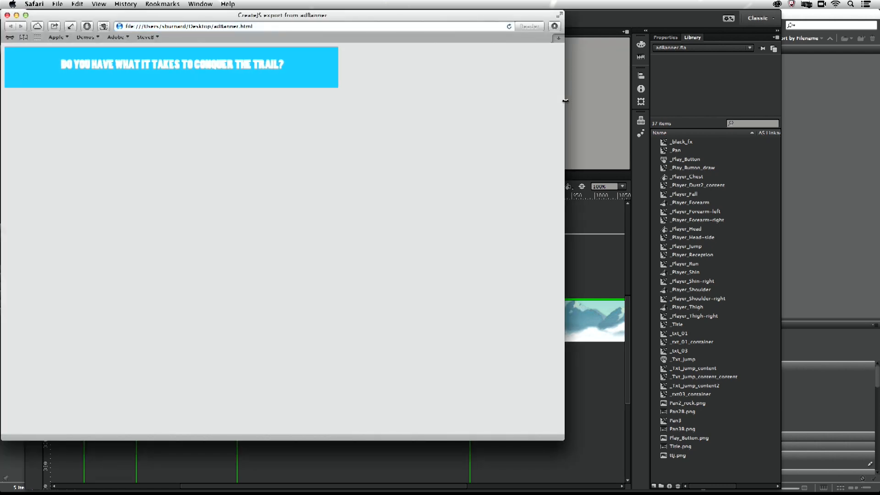
Step: Test the Tap to Jump button in the banner's browser preview, close the preview and bring back the timeline in Flash
{"action": "right_click", "coordinate": [283, 81]}
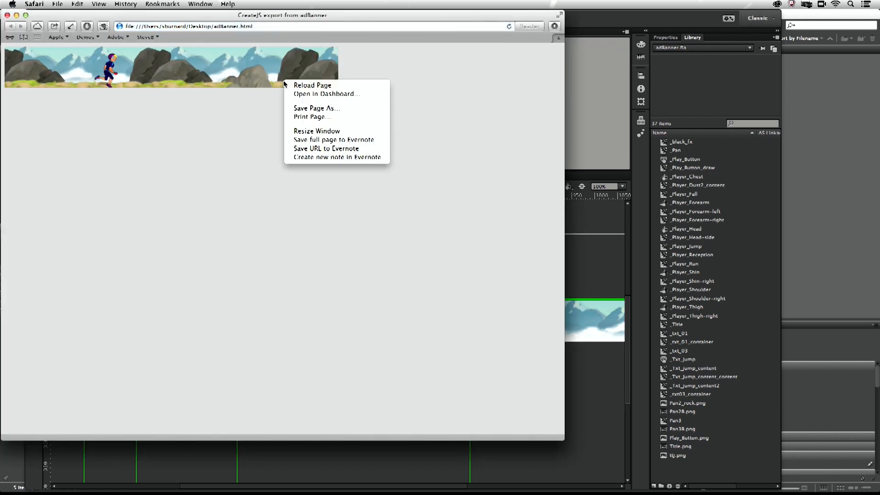
{"action": "left_click", "coordinate": [224, 114]}
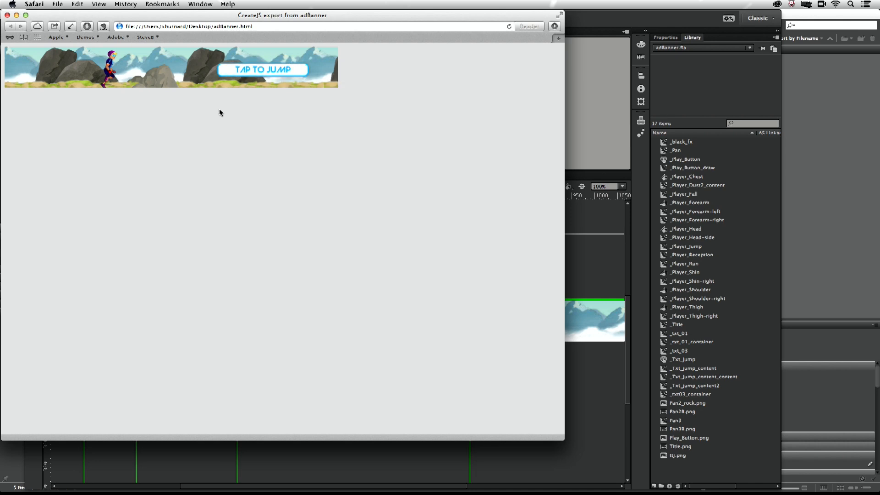
{"action": "left_click", "coordinate": [252, 69]}
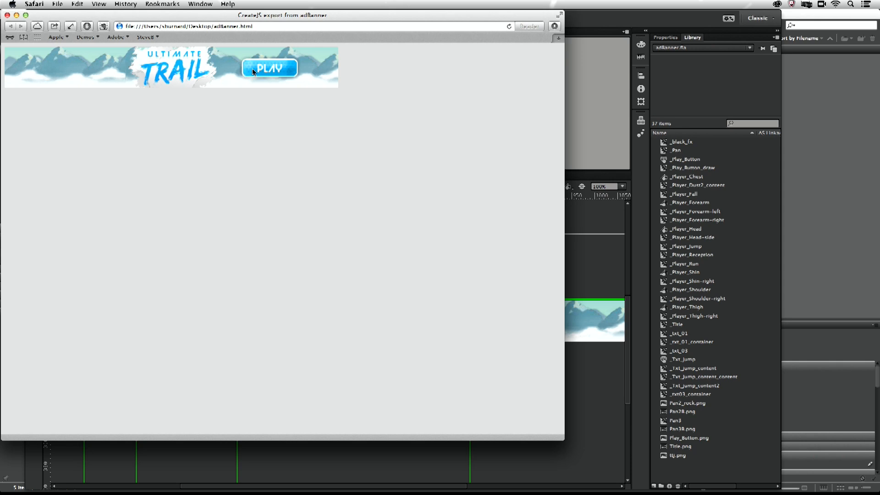
{"action": "left_click", "coordinate": [6, 15]}
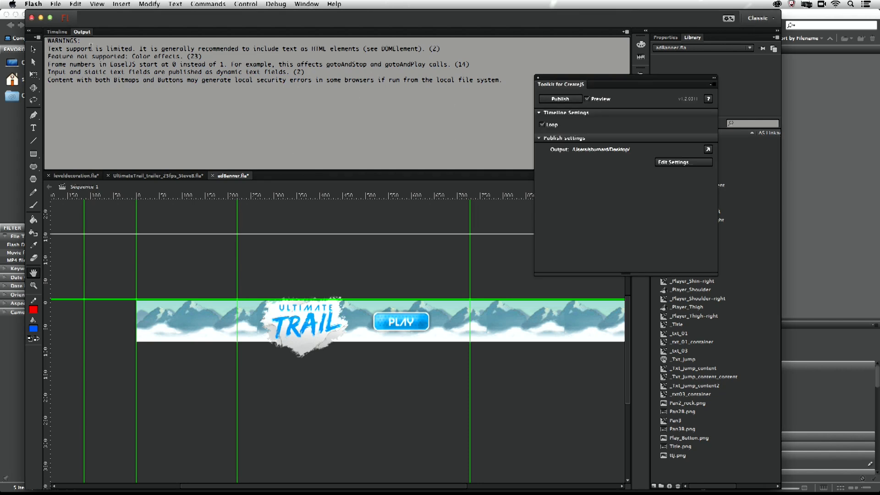
{"action": "left_click", "coordinate": [57, 33]}
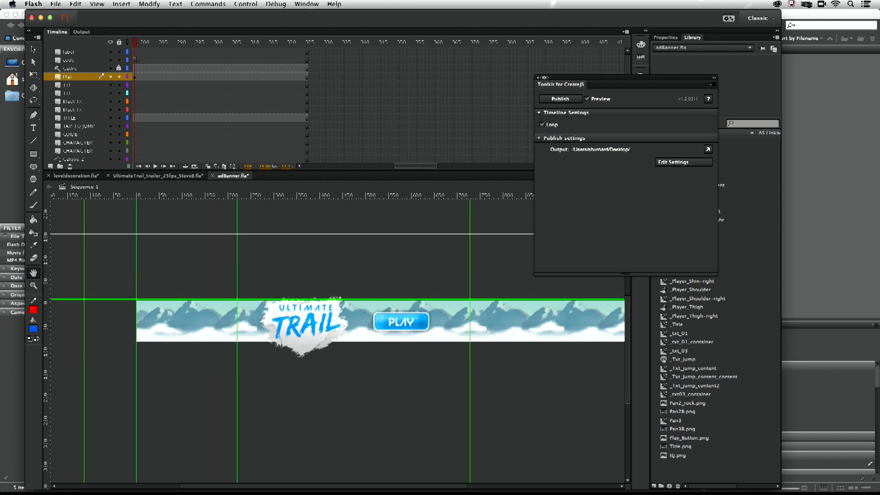
Step: Move the Toolkit for CreateJS clear of the stage and scrub the banner timeline to the Tap to Jump section at frame 120
{"action": "left_click_drag", "start_coordinate": [537, 82], "coordinate": [614, 90]}
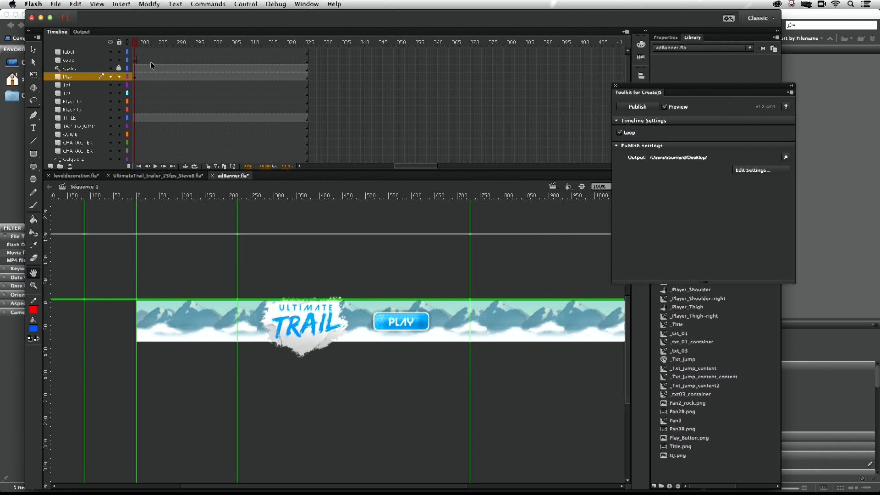
{"action": "key", "text": "Return"}
{"action": "left_click_drag", "start_coordinate": [410, 166], "coordinate": [268, 112]}
{"action": "left_click_drag", "start_coordinate": [293, 41], "coordinate": [573, 53]}
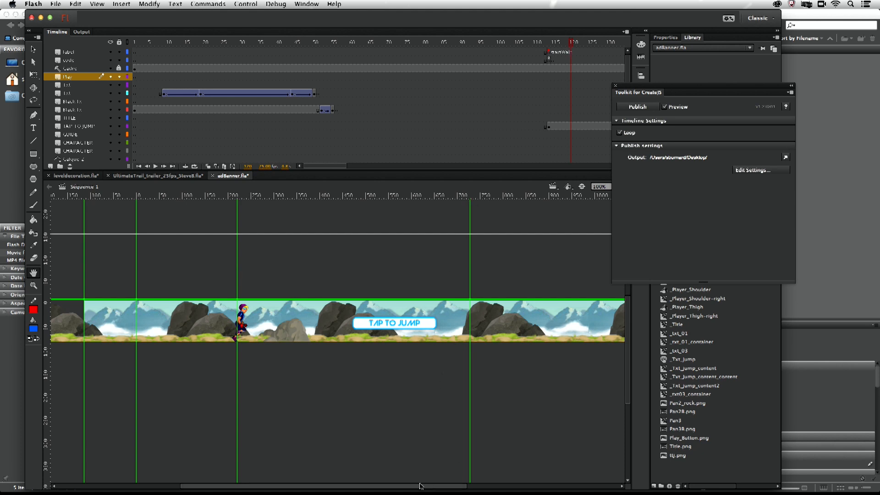
{"action": "left_click_drag", "start_coordinate": [641, 89], "coordinate": [658, 90]}
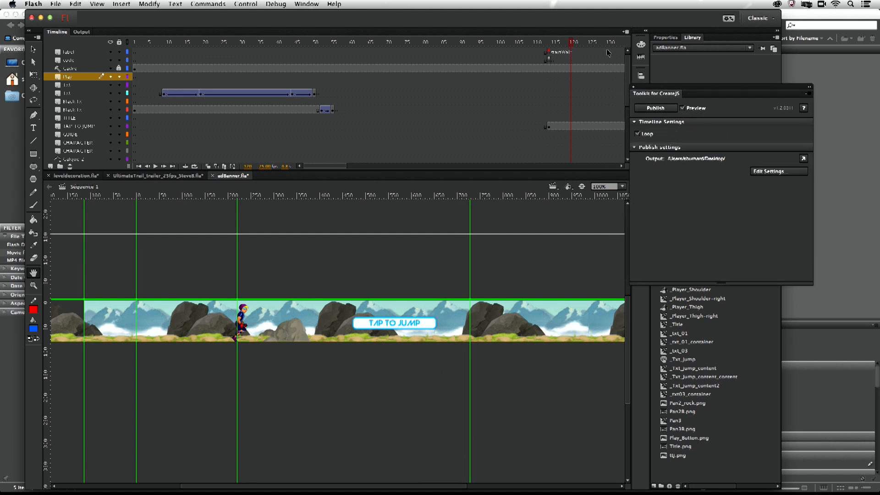
{"action": "left_click_drag", "start_coordinate": [345, 167], "coordinate": [370, 167]}
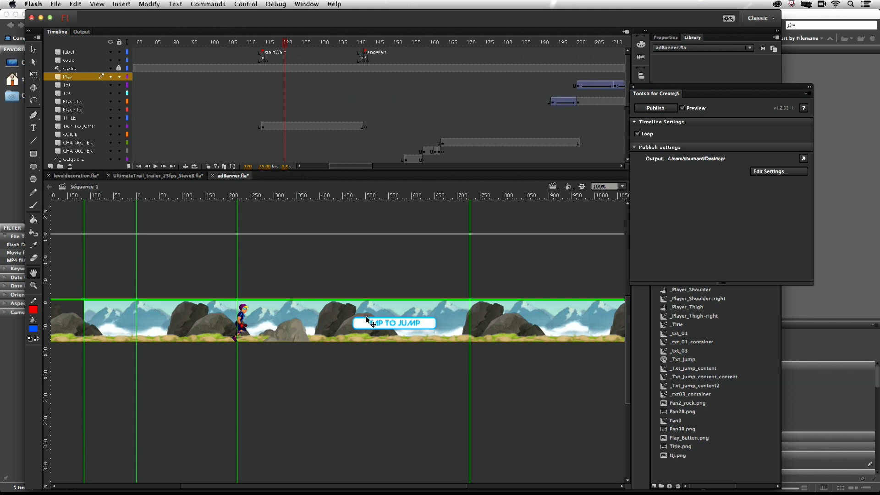
Step: Go to frame 142, view the jumping character at 400% and select his motion guide path for point editing
{"action": "key", "text": "super+4"}
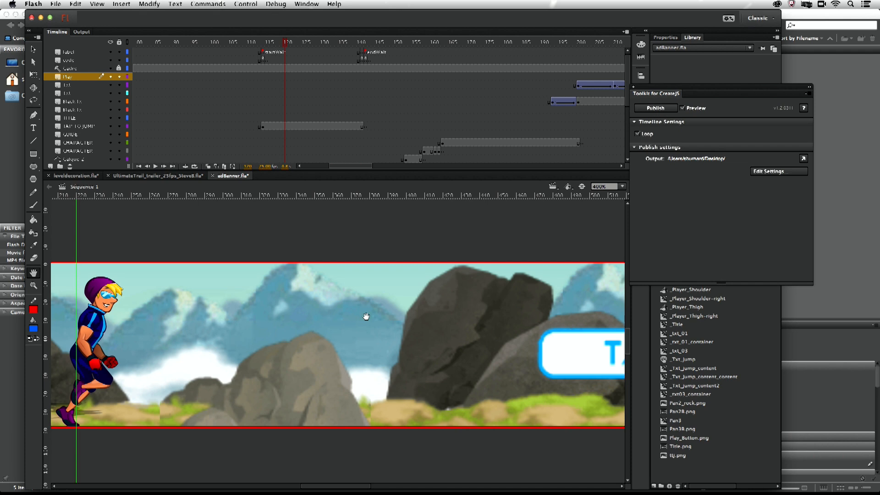
{"action": "left_click_drag", "start_coordinate": [287, 43], "coordinate": [365, 43]}
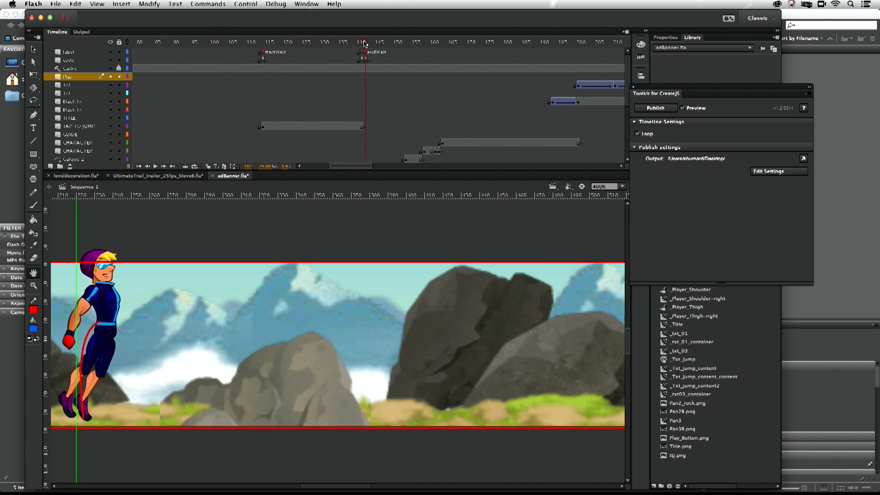
{"action": "left_click_drag", "start_coordinate": [145, 367], "coordinate": [300, 366]}
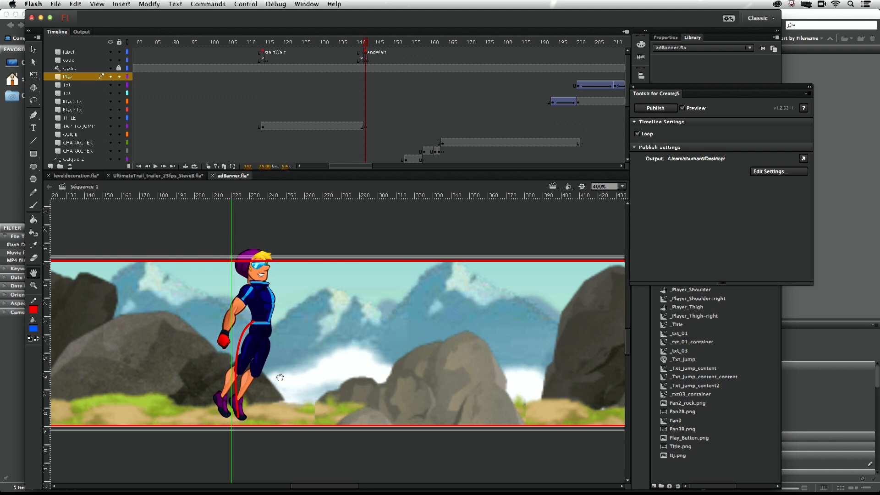
{"action": "left_click", "coordinate": [33, 61]}
{"action": "left_click", "coordinate": [237, 369]}
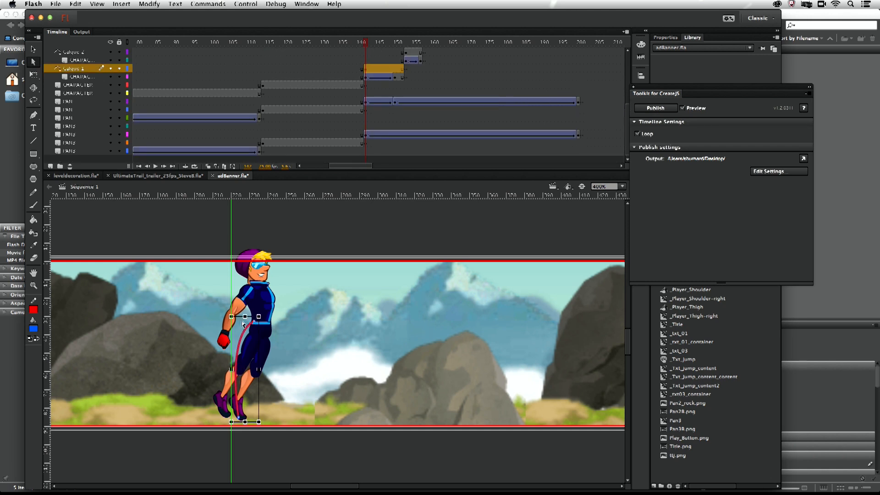
Step: Pull the guide path's upper end out in front of the character and bend the path's curve
{"action": "key", "text": "super+equal"}
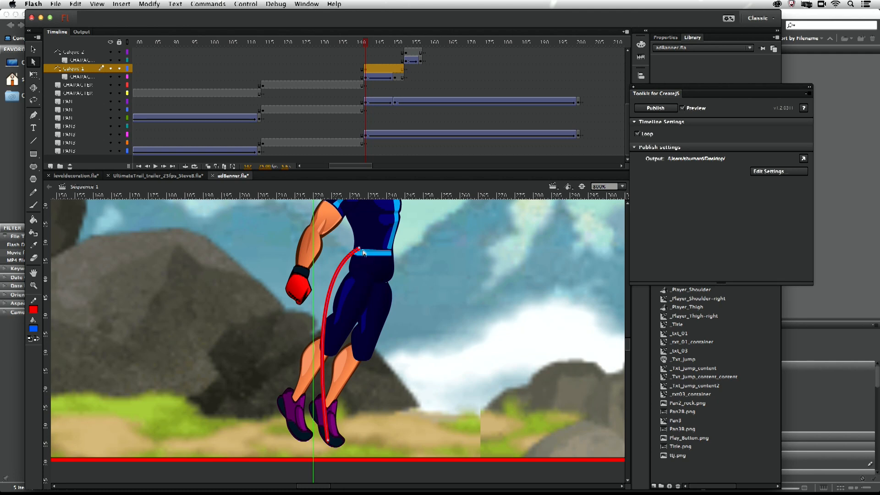
{"action": "left_click_drag", "start_coordinate": [360, 250], "coordinate": [425, 235]}
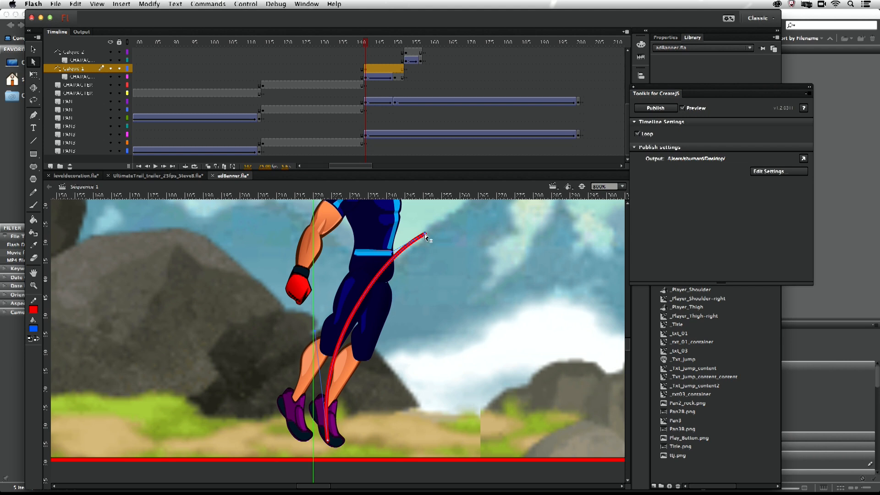
{"action": "key", "text": "super+minus"}
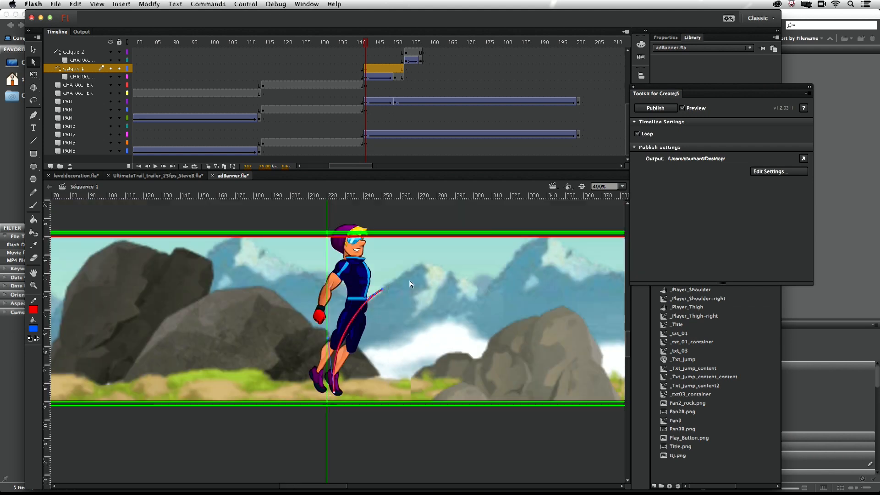
{"action": "key", "text": "super+equal"}
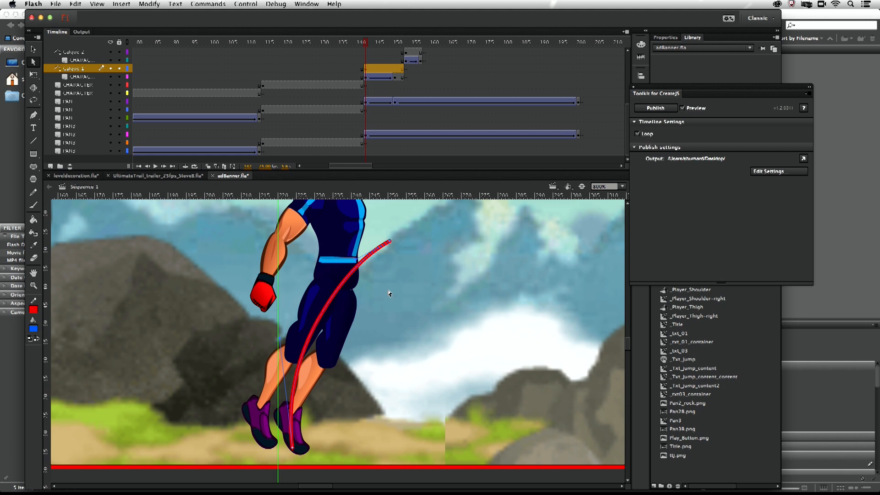
{"action": "left_click_drag", "start_coordinate": [356, 261], "coordinate": [298, 263]}
{"action": "key", "text": "super+minus"}
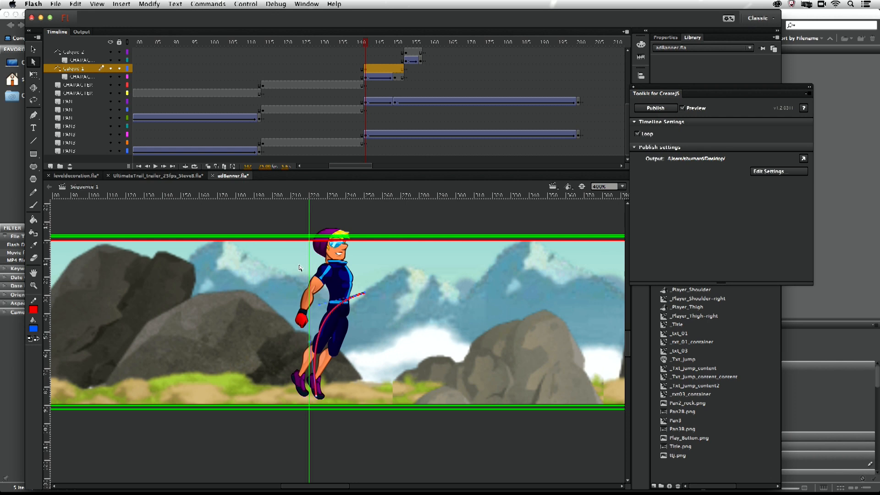
Step: Stretch the guide path's upper end farther ahead of the character, up to the banner's top edge
{"action": "left_click_drag", "start_coordinate": [366, 297], "coordinate": [432, 247]}
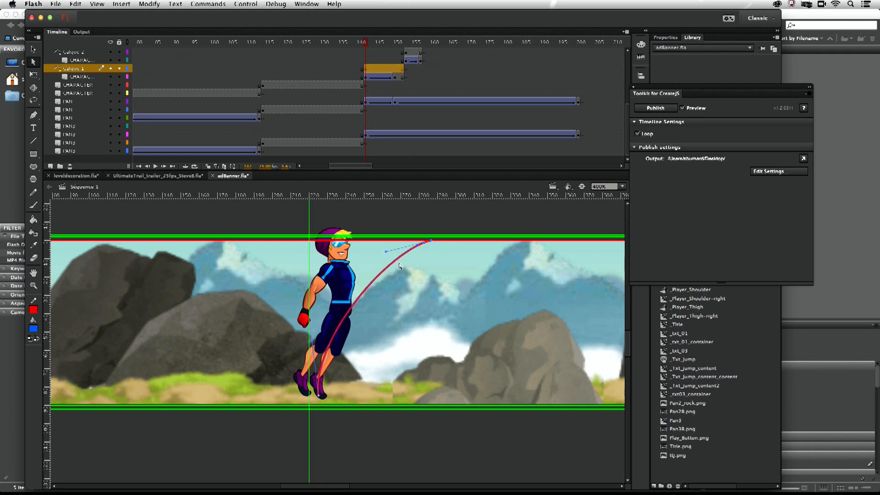
{"action": "key", "text": "super+minus"}
{"action": "key", "text": "super+minus"}
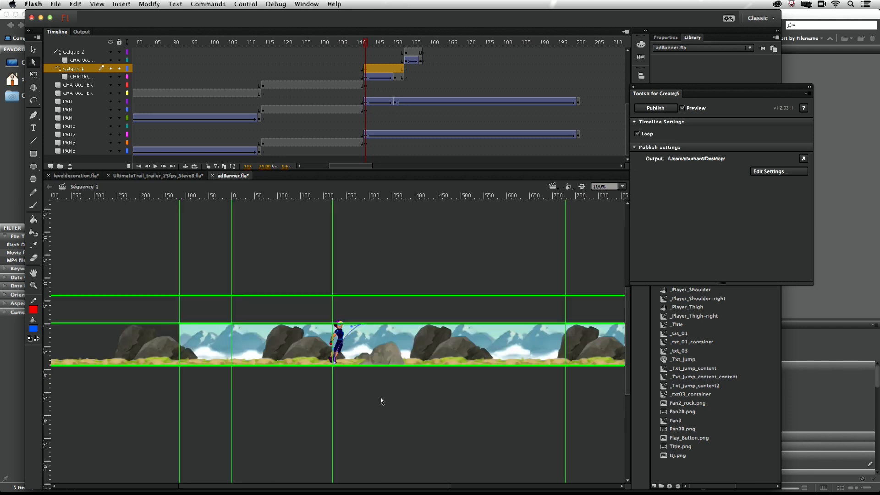
Step: Scrub through the jump to the closing text and play the banner timeline until the Tap to Jump button appears
{"action": "left_click_drag", "start_coordinate": [450, 342], "coordinate": [299, 267]}
{"action": "left_click_drag", "start_coordinate": [365, 45], "coordinate": [585, 45]}
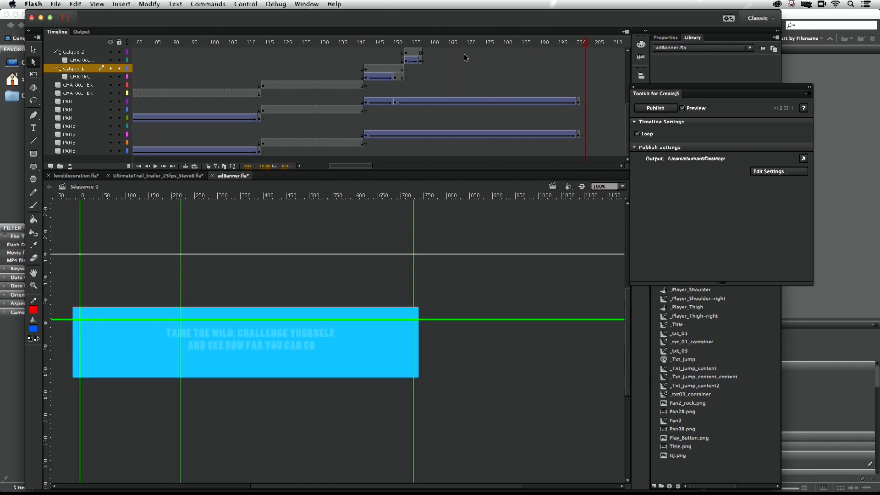
{"action": "left_click_drag", "start_coordinate": [369, 166], "coordinate": [393, 166]}
{"action": "key", "text": "Return"}
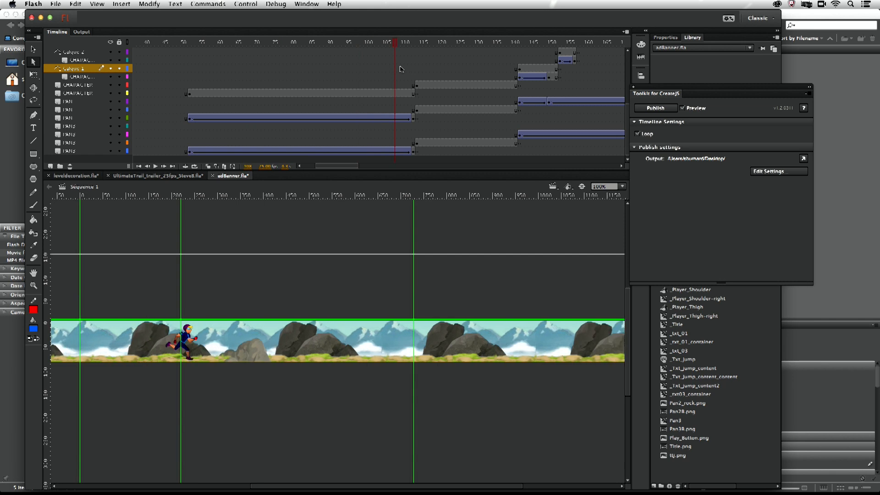
{"action": "key", "text": "Return"}
Step: Open the Tap to Jump button symbol for editing and inspect its Up, Over and Down states
{"action": "left_click", "coordinate": [323, 348]}
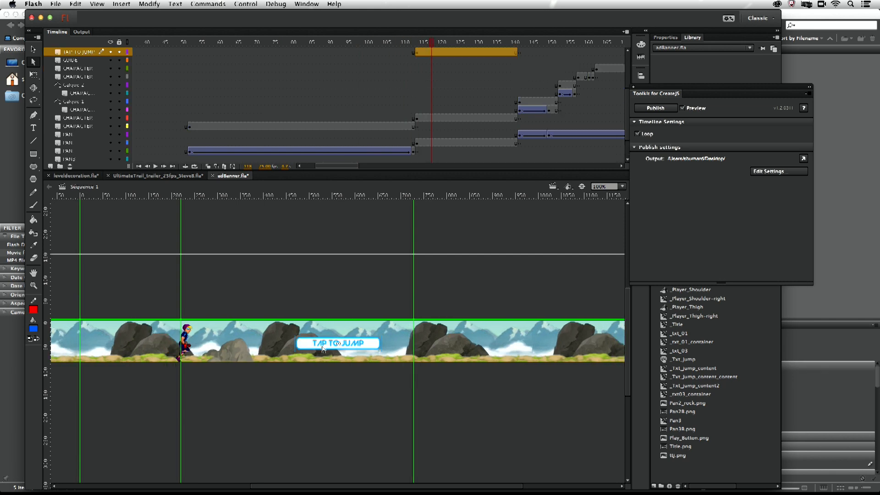
{"action": "left_click", "coordinate": [33, 49]}
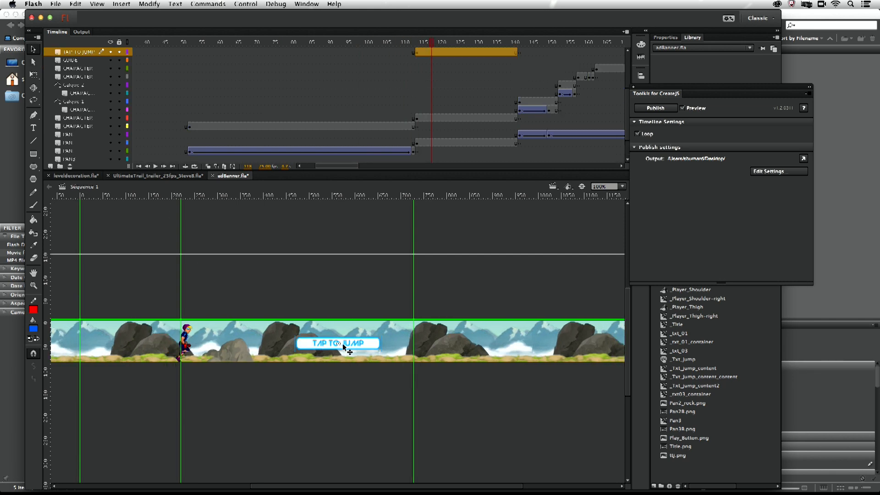
{"action": "double_click", "coordinate": [345, 345]}
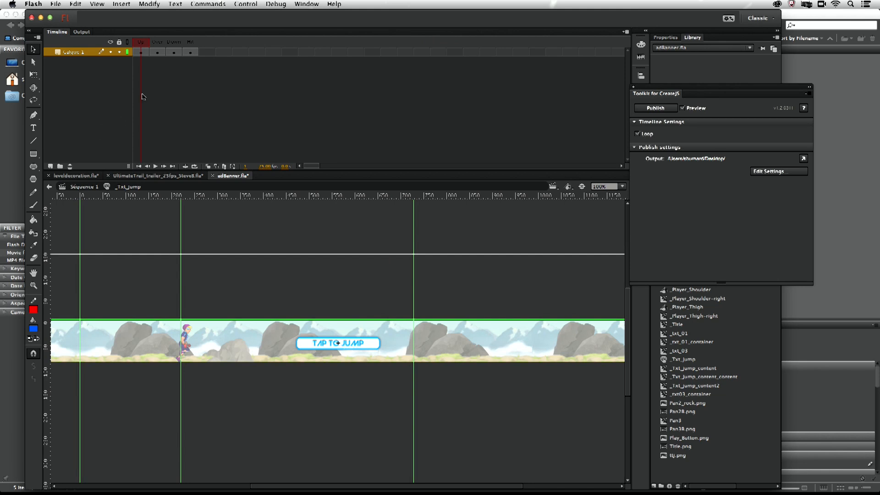
{"action": "left_click", "coordinate": [157, 52]}
{"action": "left_click", "coordinate": [174, 52]}
{"action": "left_click", "coordinate": [141, 52]}
Step: Open the Actions script editor, place it over the stage and display the code for frame 278
{"action": "left_click", "coordinate": [307, 4]}
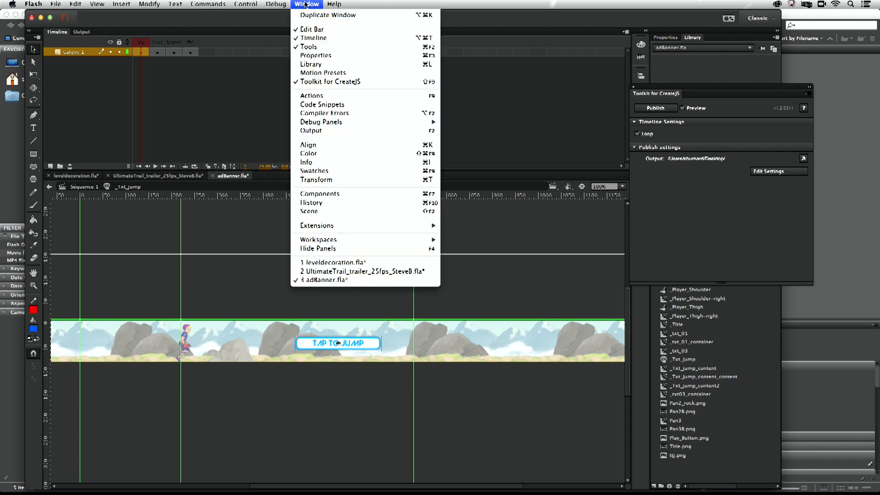
{"action": "left_click", "coordinate": [306, 96]}
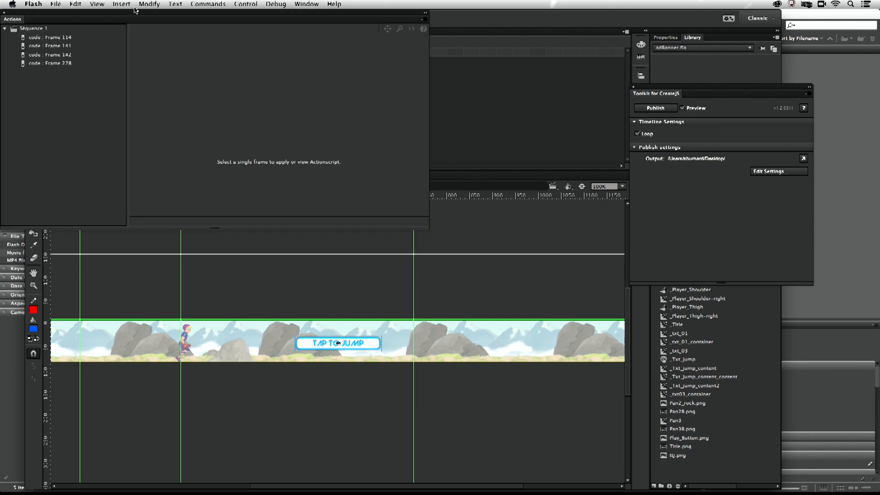
{"action": "left_click_drag", "start_coordinate": [120, 15], "coordinate": [351, 78]}
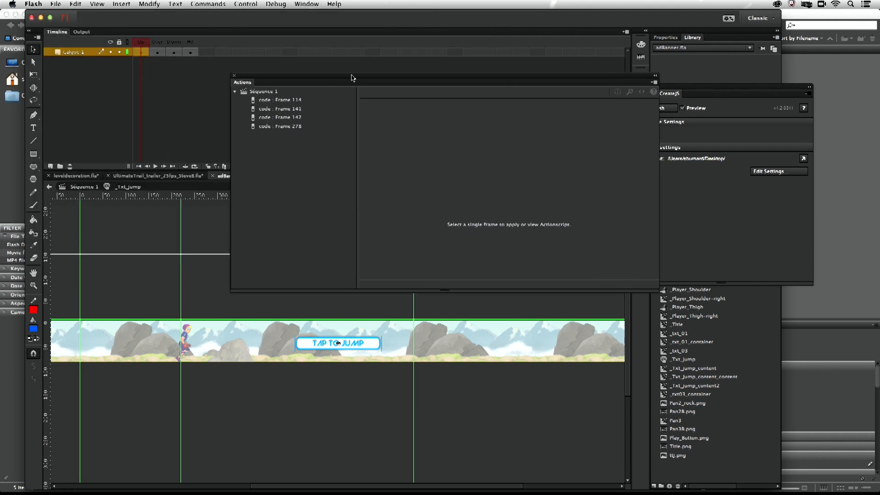
{"action": "left_click", "coordinate": [275, 126]}
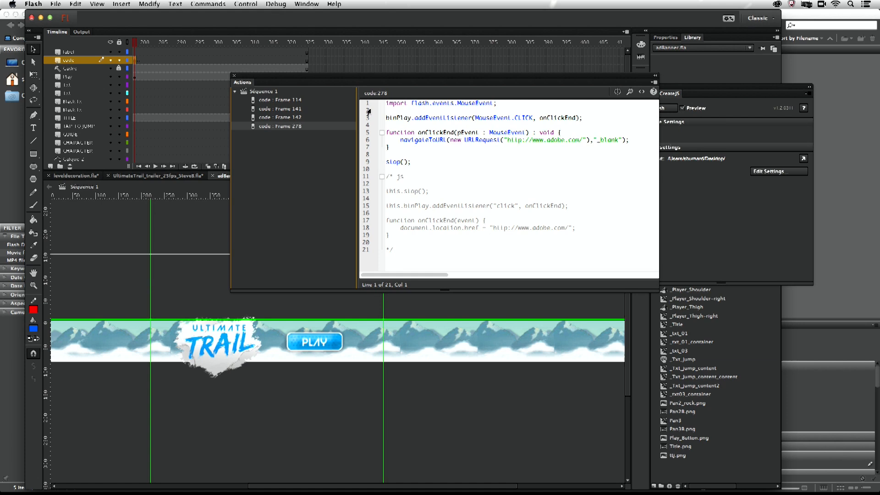
{"action": "left_click_drag", "start_coordinate": [377, 79], "coordinate": [373, 64]}
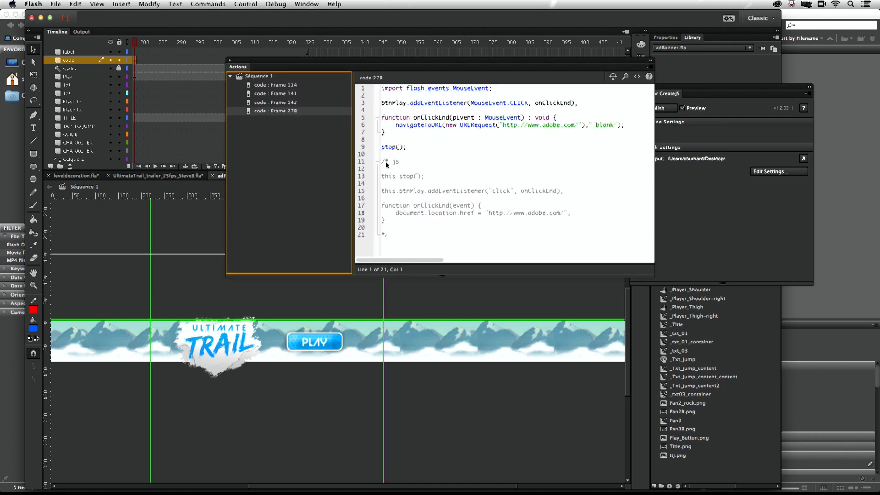
Step: Highlight the commented js block and its adobe.com link address in the frame 278 script to examine them
{"action": "left_click_drag", "start_coordinate": [391, 162], "coordinate": [415, 235]}
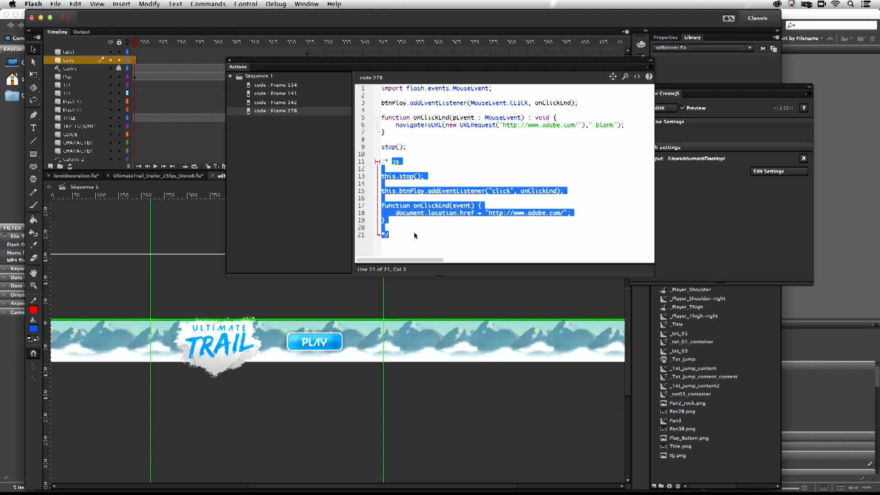
{"action": "left_click", "coordinate": [430, 226]}
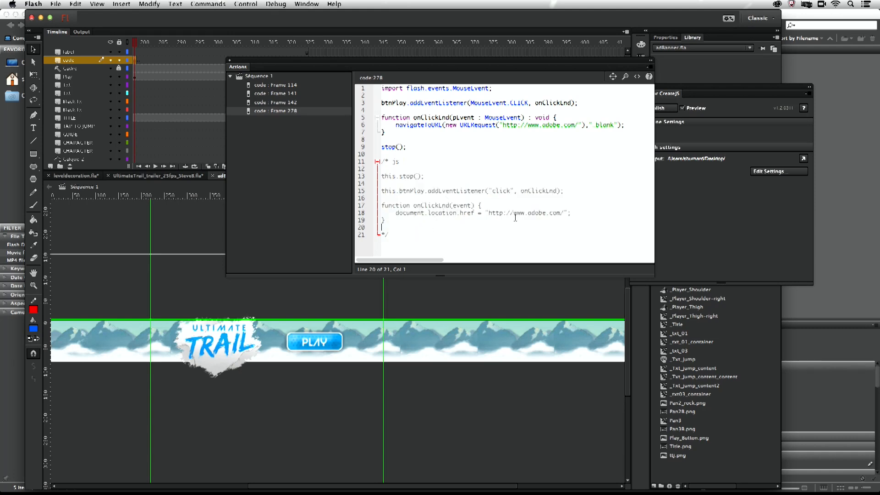
{"action": "left_click_drag", "start_coordinate": [490, 212], "coordinate": [560, 213]}
{"action": "left_click_drag", "start_coordinate": [384, 234], "coordinate": [382, 161]}
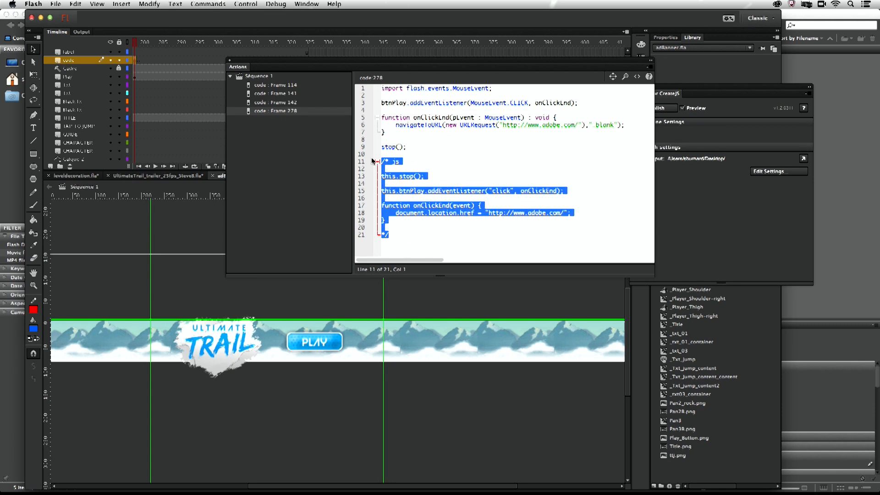
{"action": "left_click", "coordinate": [453, 173]}
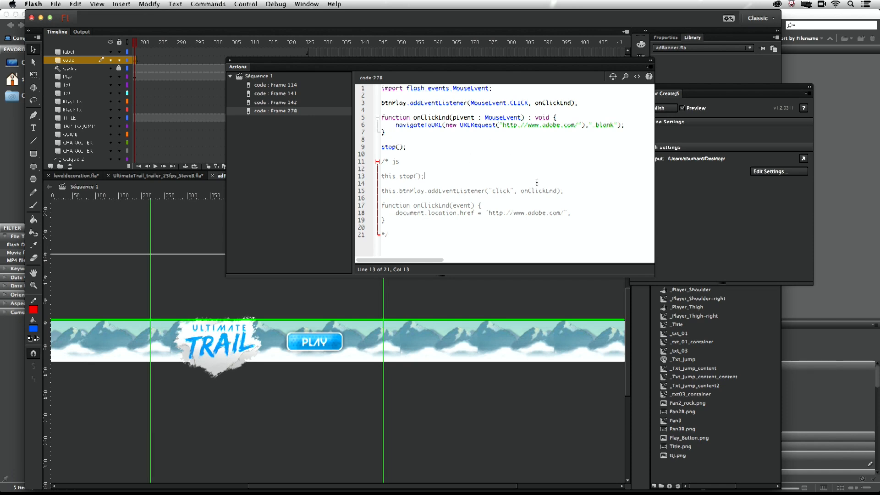
Step: Enlarge the Actions script editor and place it so it does not cover the Toolkit for CreateJS
{"action": "left_click_drag", "start_coordinate": [653, 275], "coordinate": [708, 343]}
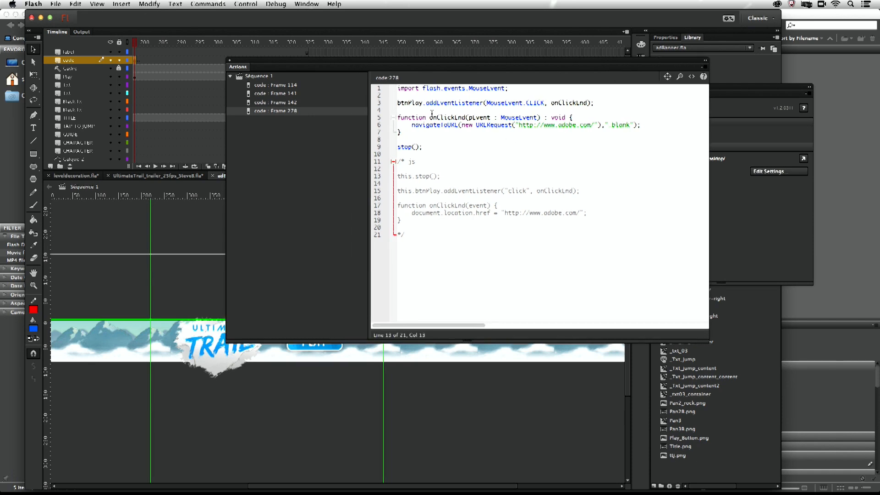
{"action": "left_click_drag", "start_coordinate": [390, 63], "coordinate": [347, 69]}
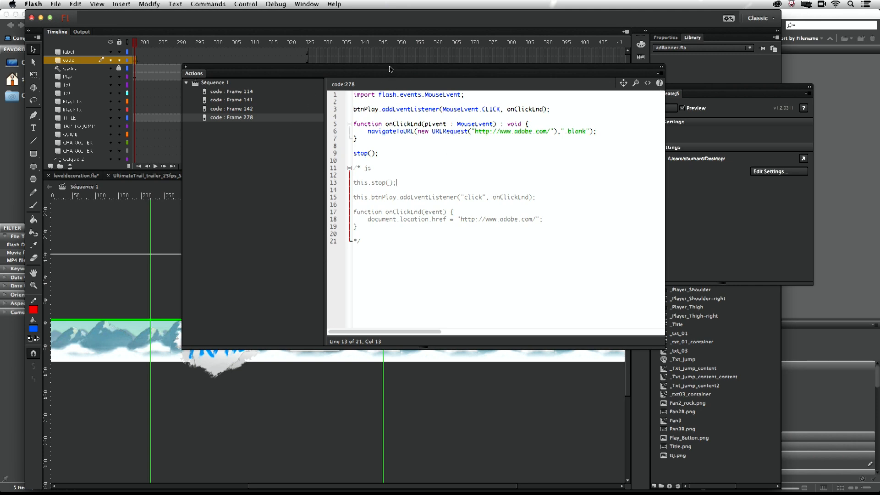
{"action": "left_click_drag", "start_coordinate": [390, 67], "coordinate": [348, 57]}
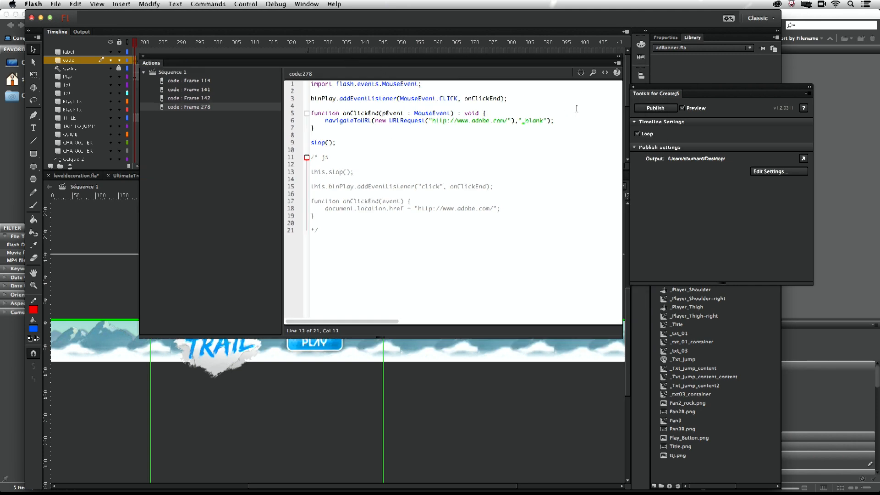
Step: Show the search bar for the frame 278 script and switch it to Find & Replace mode
{"action": "left_click", "coordinate": [593, 73]}
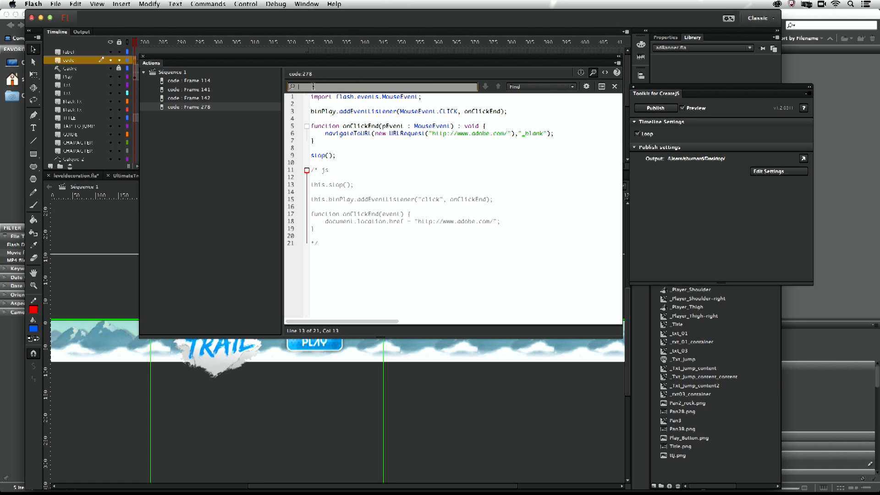
{"action": "left_click", "coordinate": [520, 88]}
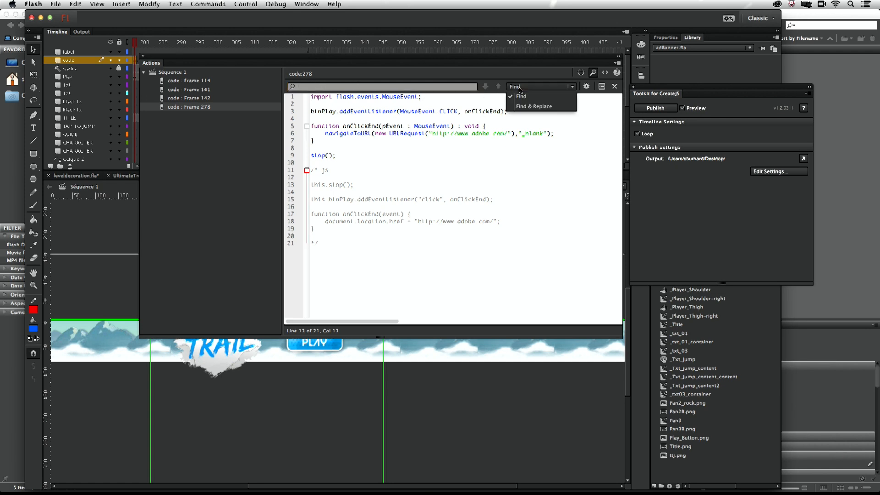
{"action": "left_click", "coordinate": [521, 104]}
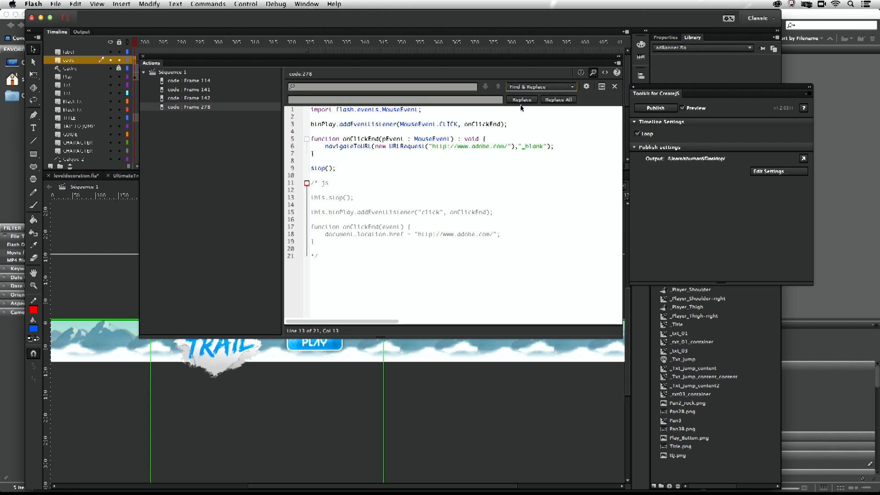
Step: Open the advanced Find and Replace dialog, place it over the script and examine its Font, Symbol and Bitmap search types
{"action": "left_click", "coordinate": [601, 87]}
{"action": "left_click_drag", "start_coordinate": [70, 17], "coordinate": [370, 139]}
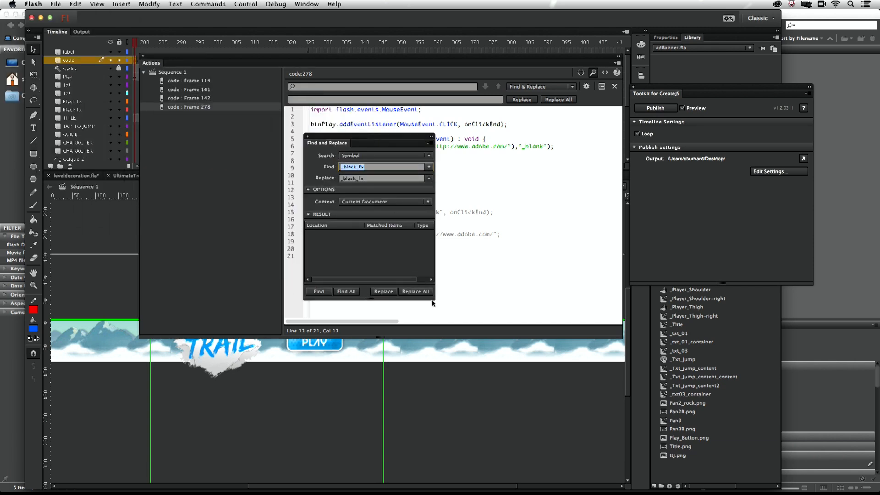
{"action": "left_click", "coordinate": [350, 156]}
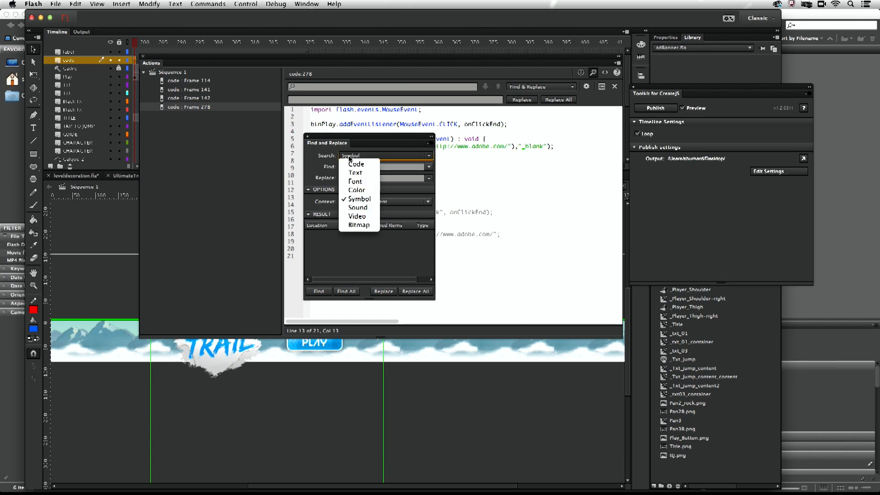
{"action": "left_click", "coordinate": [353, 182]}
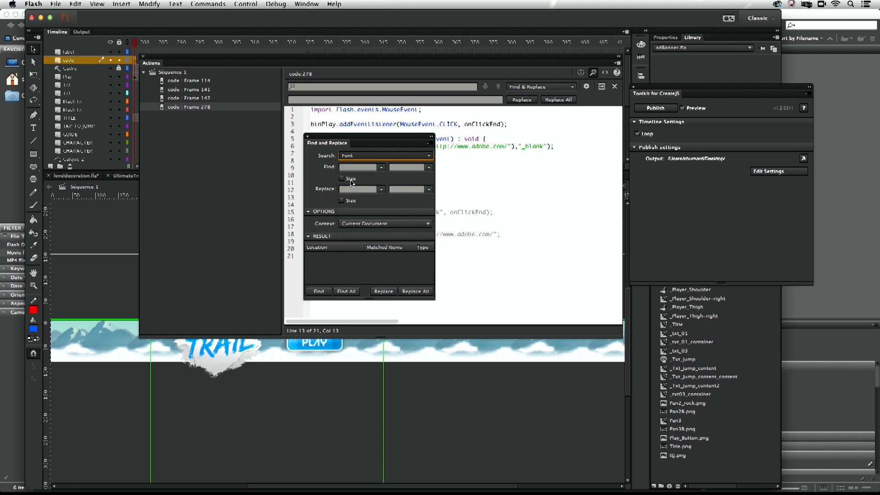
{"action": "left_click", "coordinate": [352, 157]}
{"action": "left_click", "coordinate": [354, 199]}
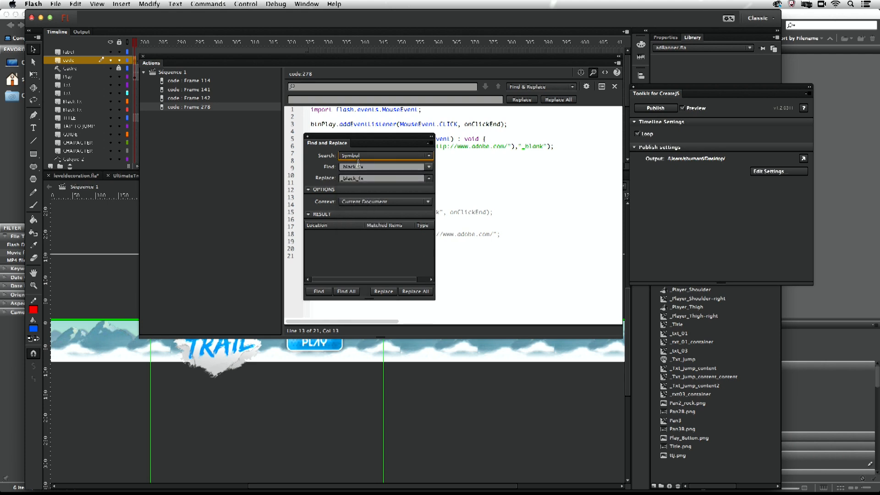
{"action": "left_click", "coordinate": [359, 156]}
{"action": "left_click", "coordinate": [358, 225]}
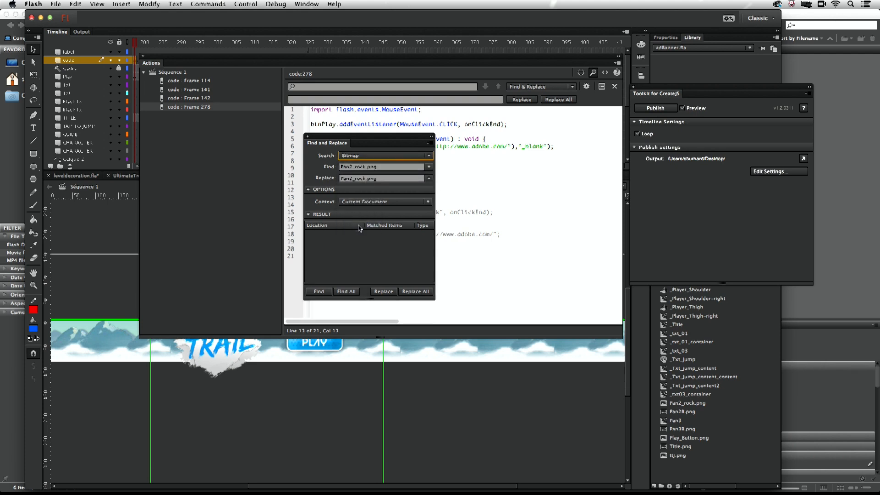
Step: Set the Find and Replace search type to Code and examine the available search contexts
{"action": "left_click", "coordinate": [349, 159]}
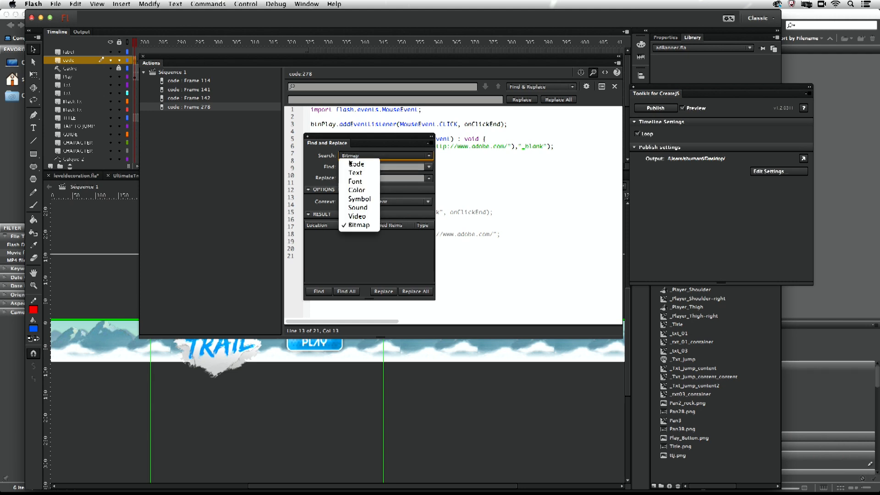
{"action": "left_click", "coordinate": [351, 162]}
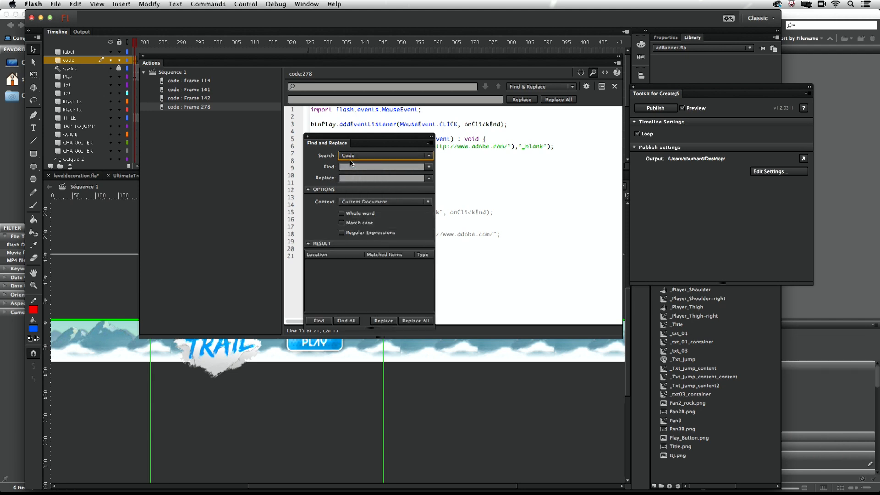
{"action": "left_click", "coordinate": [371, 204]}
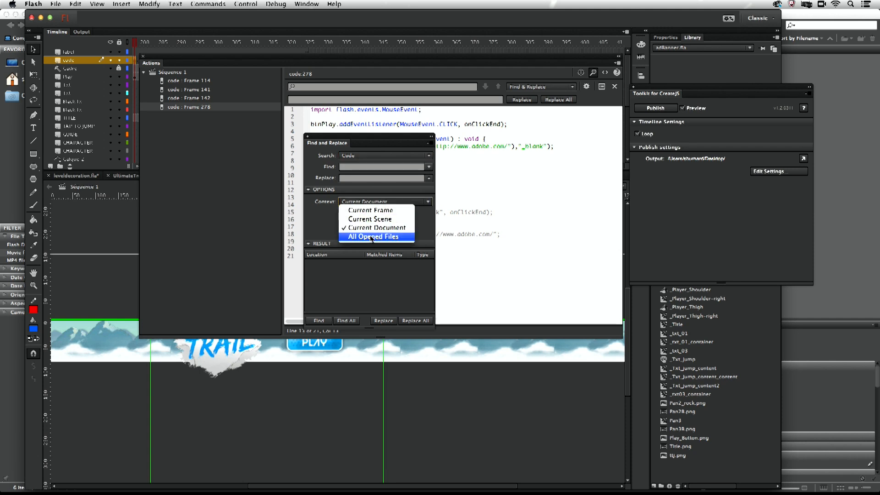
{"action": "left_click", "coordinate": [325, 219]}
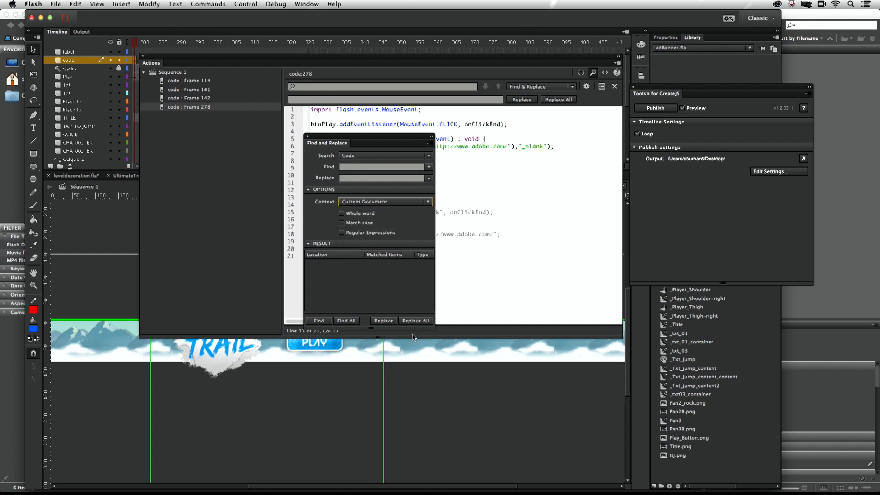
Step: Close the Find and Replace dialog, the Actions script editor and the Toolkit for CreateJS
{"action": "left_click", "coordinate": [306, 137]}
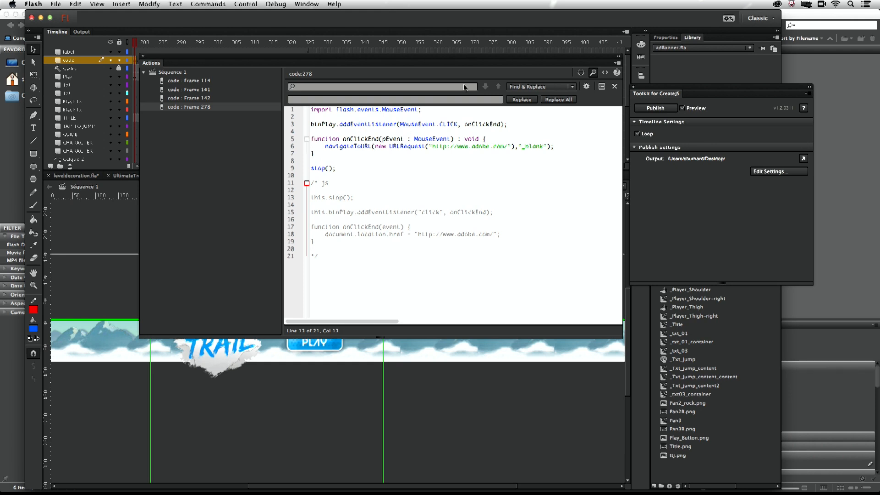
{"action": "left_click", "coordinate": [143, 56]}
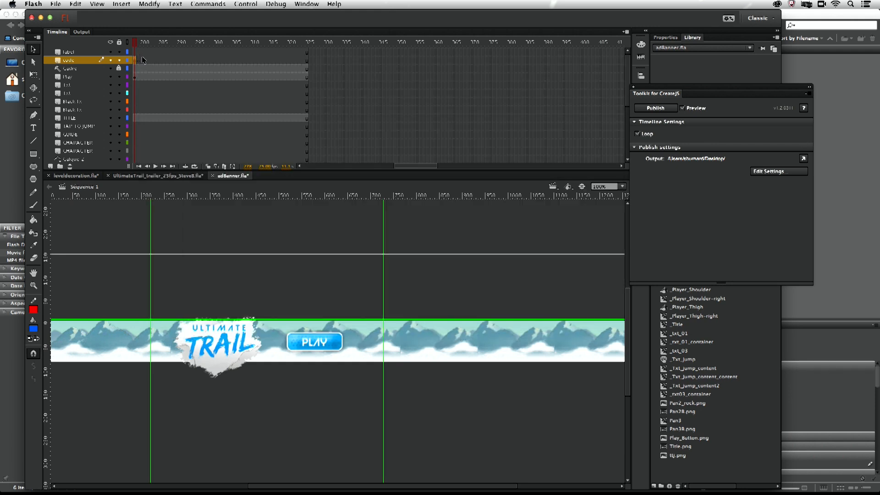
{"action": "left_click", "coordinate": [634, 87]}
Step: Open the recently used document Live Color and drawing tools.fla
{"action": "left_click", "coordinate": [55, 4]}
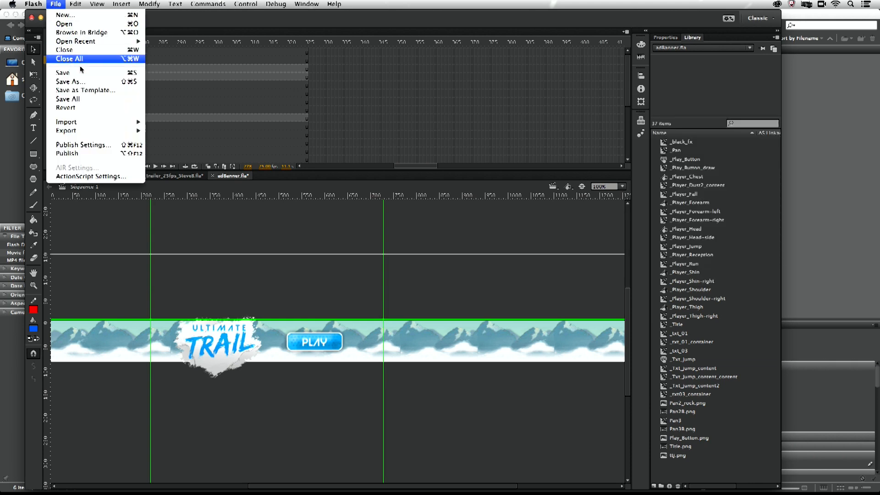
{"action": "mouse_move", "coordinate": [98, 43]}
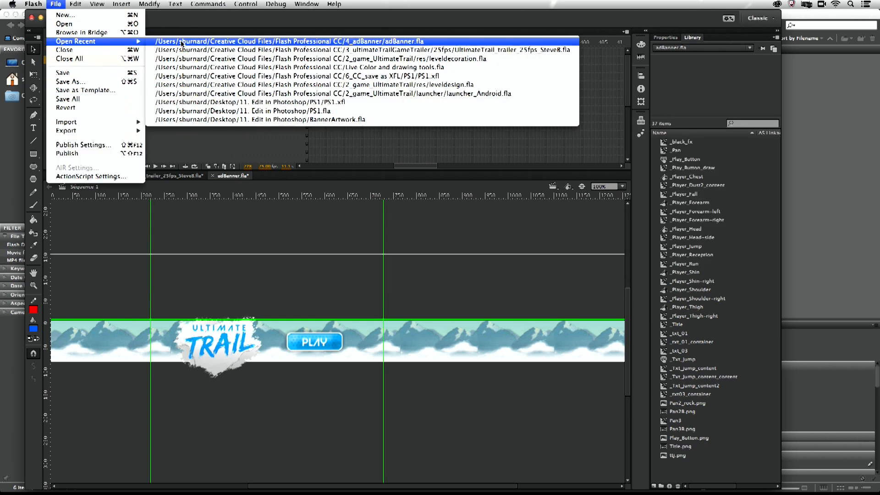
{"action": "left_click", "coordinate": [194, 67]}
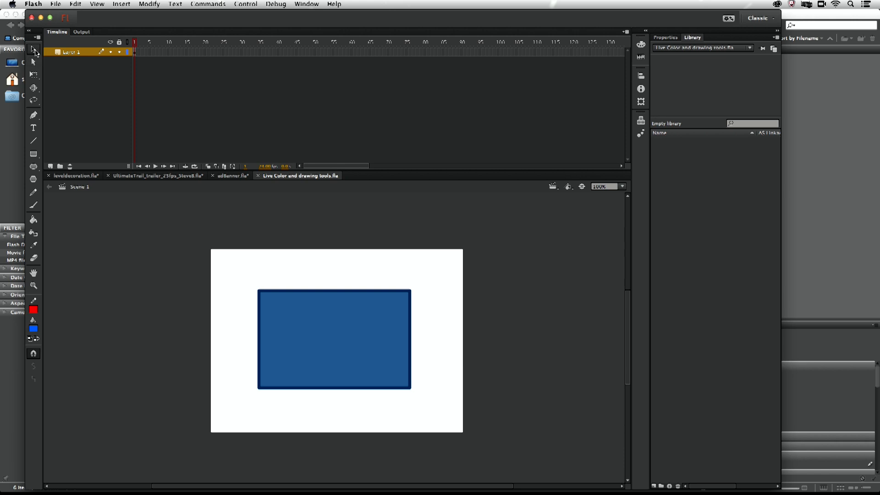
Step: Bend the blue rectangle's bottom edge inward into an arc and flatten it to a slight curve
{"action": "left_click_drag", "start_coordinate": [334, 392], "coordinate": [335, 377]}
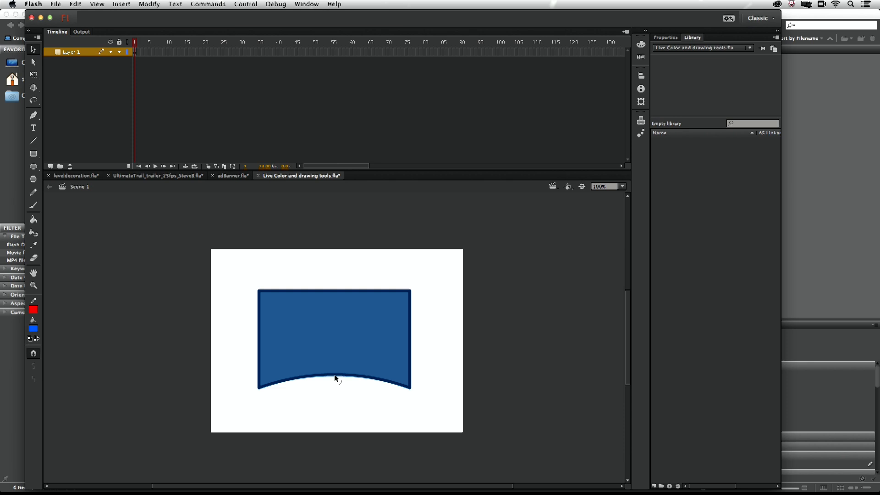
{"action": "mouse_move", "coordinate": [335, 377]}
{"action": "left_mouse_down"}
{"action": "mouse_move", "coordinate": [339, 400]}
{"action": "mouse_move", "coordinate": [340, 380]}
{"action": "mouse_move", "coordinate": [310, 349]}
{"action": "mouse_move", "coordinate": [354, 363]}
{"action": "mouse_move", "coordinate": [318, 350]}
{"action": "mouse_move", "coordinate": [336, 338]}
{"action": "mouse_move", "coordinate": [330, 388]}
{"action": "left_mouse_up"}
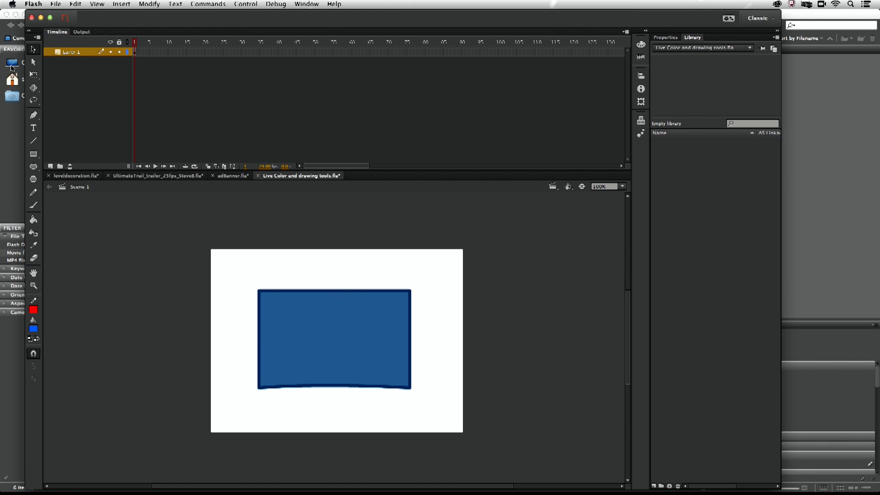
Step: Select the rectangle's fill, preview several green swatches on it and recolour it medium green
{"action": "left_click", "coordinate": [33, 329]}
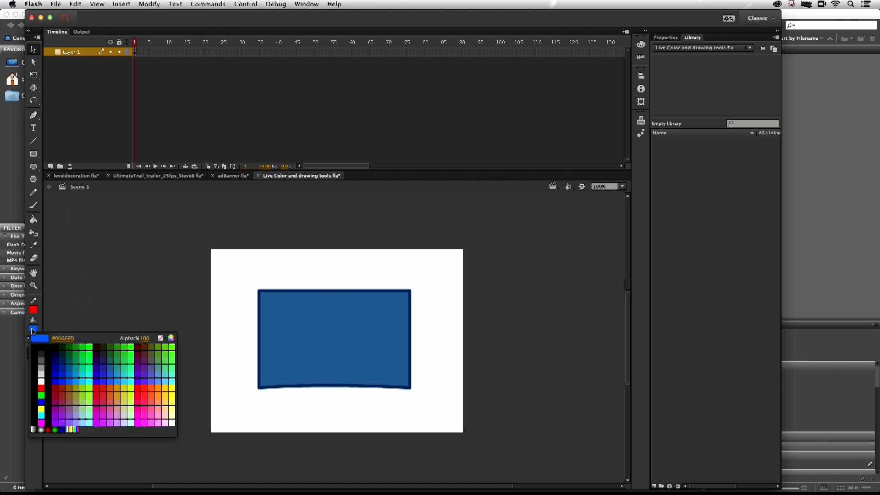
{"action": "left_click", "coordinate": [34, 50]}
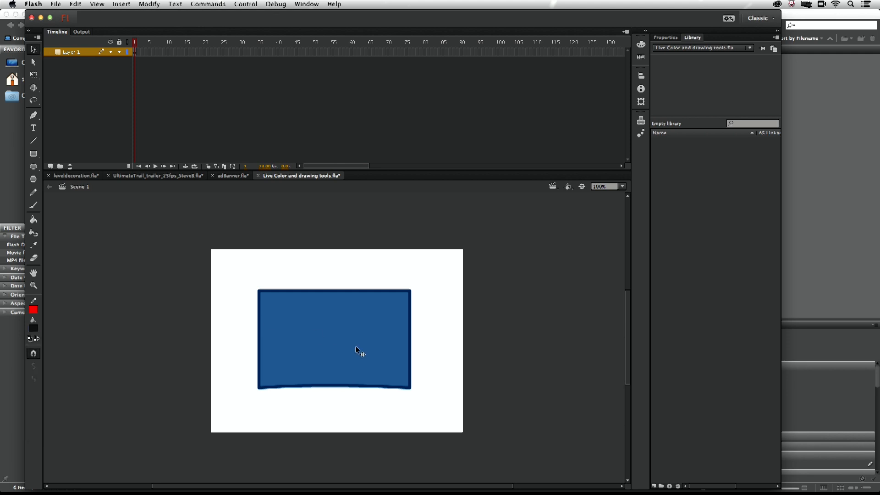
{"action": "left_click", "coordinate": [34, 329]}
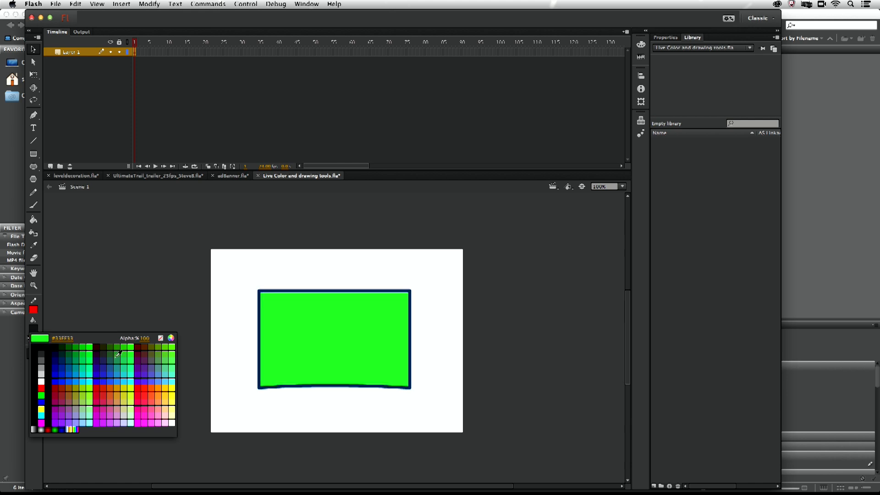
{"action": "left_click", "coordinate": [33, 330]}
{"action": "left_click", "coordinate": [33, 329]}
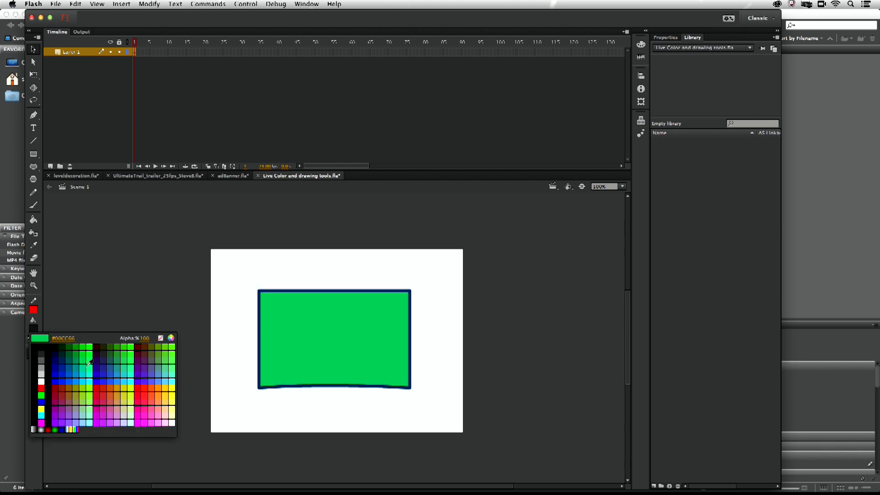
{"action": "left_click", "coordinate": [120, 361]}
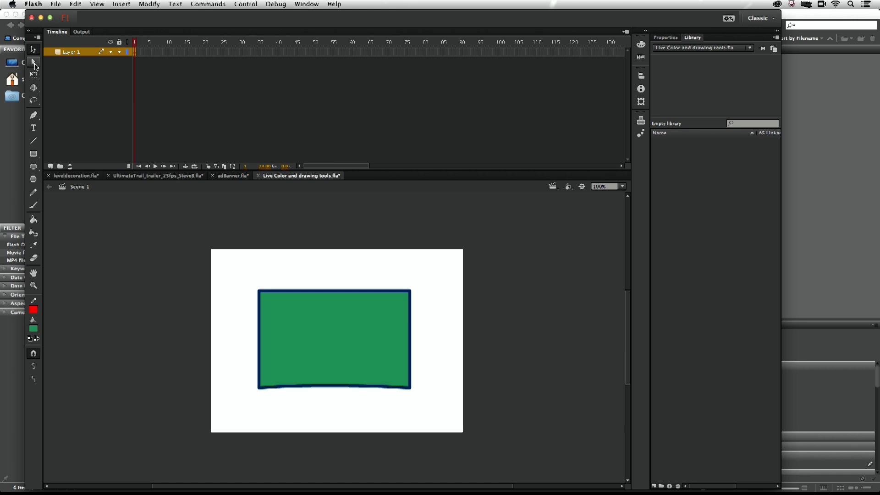
Step: Select the whole green rectangle with its outline and convert it to a Graphic symbol named Symbol 1
{"action": "left_click", "coordinate": [33, 49]}
{"action": "left_click_drag", "start_coordinate": [255, 287], "coordinate": [425, 386]}
{"action": "left_click", "coordinate": [148, 3]}
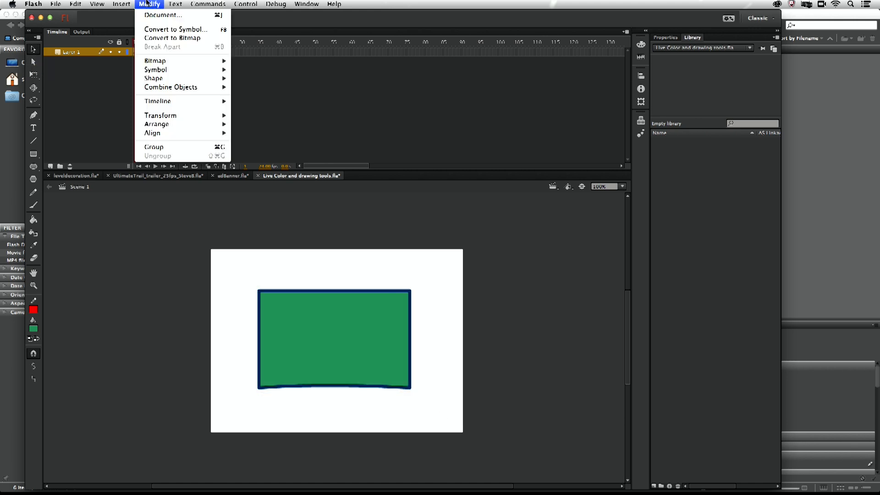
{"action": "left_click", "coordinate": [150, 30]}
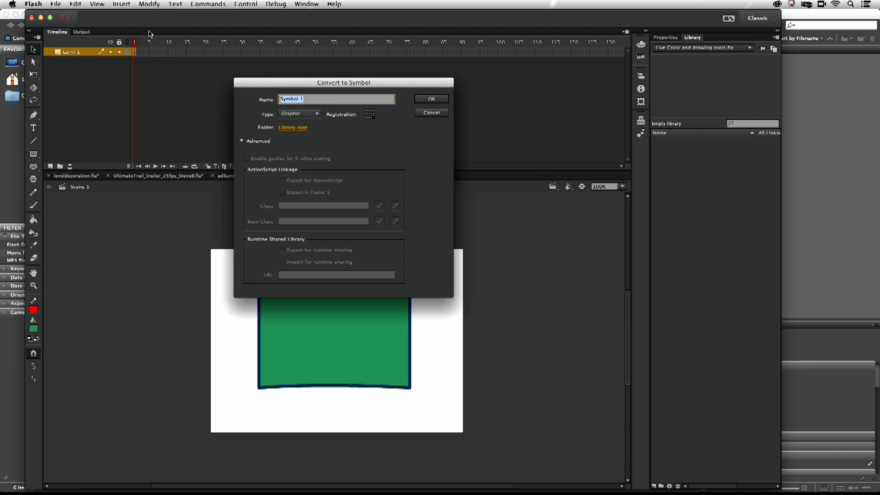
{"action": "key", "text": "Return"}
Step: Scale the green symbol down to about 135 px high and place a duplicate of it beside the original on the stage
{"action": "left_click", "coordinate": [34, 78]}
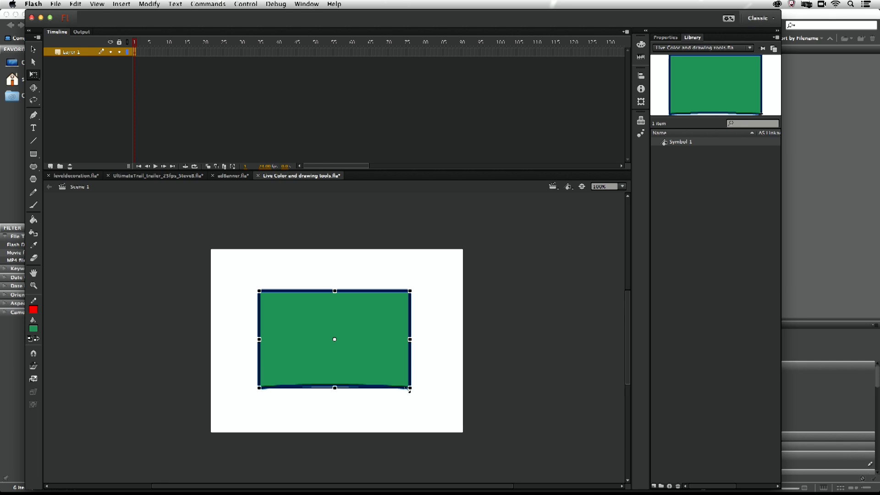
{"action": "left_click_drag", "start_coordinate": [410, 387], "coordinate": [421, 339]}
{"action": "left_click_drag", "start_coordinate": [319, 348], "coordinate": [311, 349]}
{"action": "left_click_drag", "start_coordinate": [395, 348], "coordinate": [382, 346]}
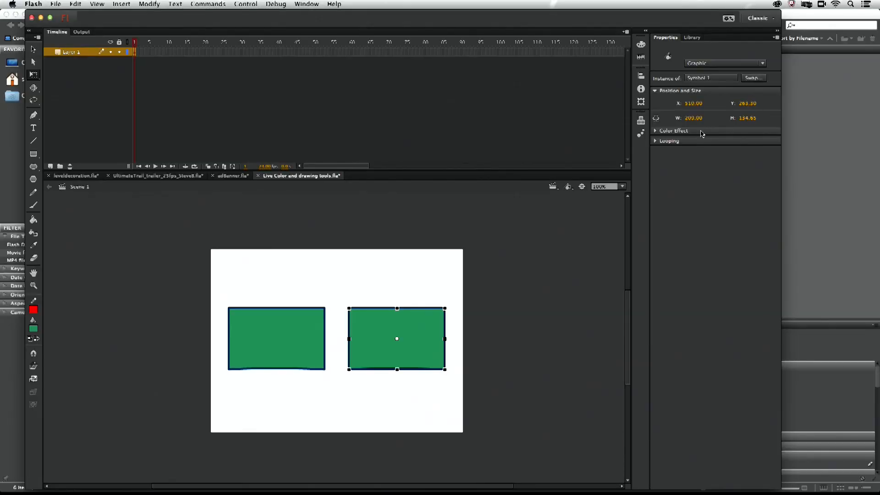
Step: Try a stage size of 655 × 511 px with Scale content and a centre anchor in the document settings, and discard the changes
{"action": "left_click", "coordinate": [537, 278]}
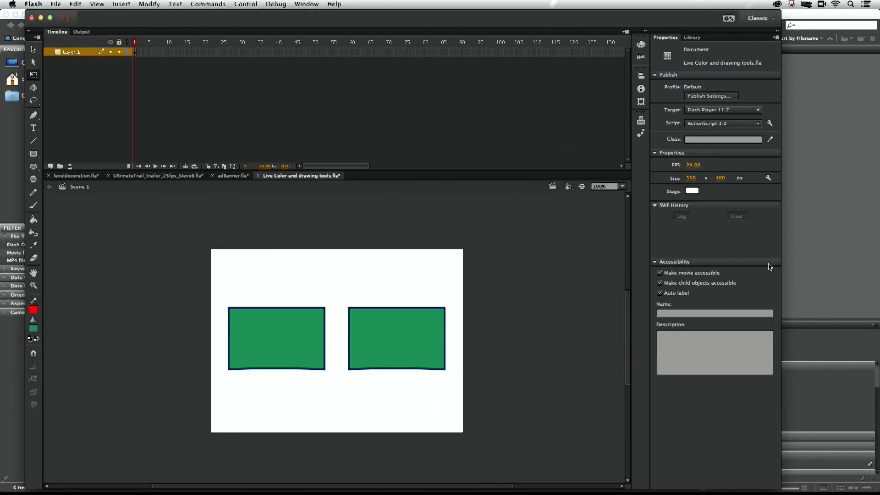
{"action": "left_click", "coordinate": [768, 179]}
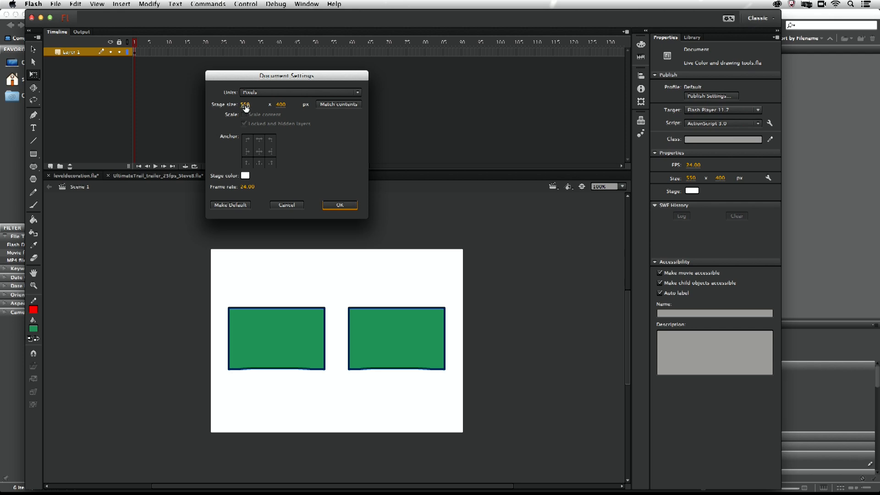
{"action": "left_click_drag", "start_coordinate": [246, 108], "coordinate": [316, 107]}
{"action": "left_click_drag", "start_coordinate": [245, 108], "coordinate": [306, 108]}
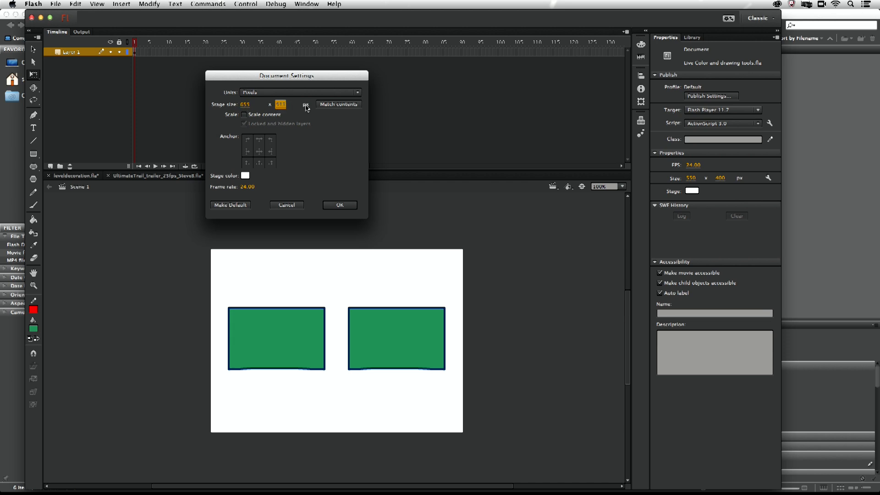
{"action": "left_click", "coordinate": [244, 114]}
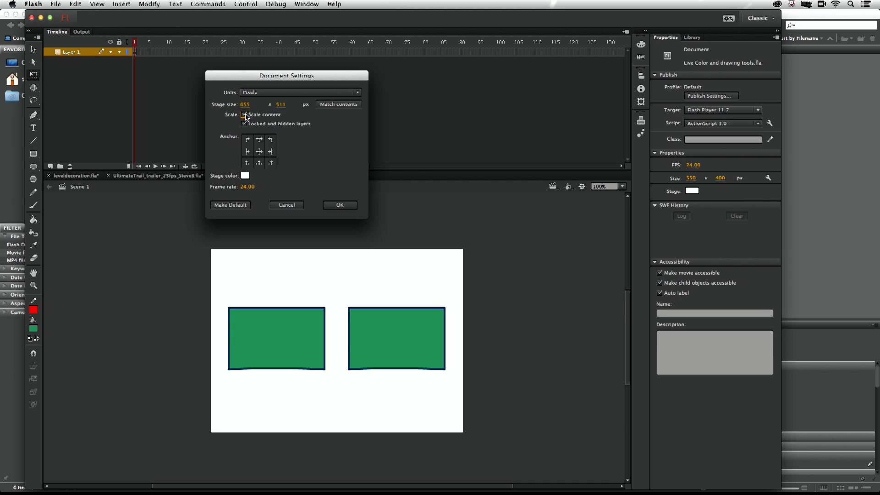
{"action": "left_click", "coordinate": [247, 141]}
{"action": "left_click", "coordinate": [260, 154]}
{"action": "left_click", "coordinate": [293, 206]}
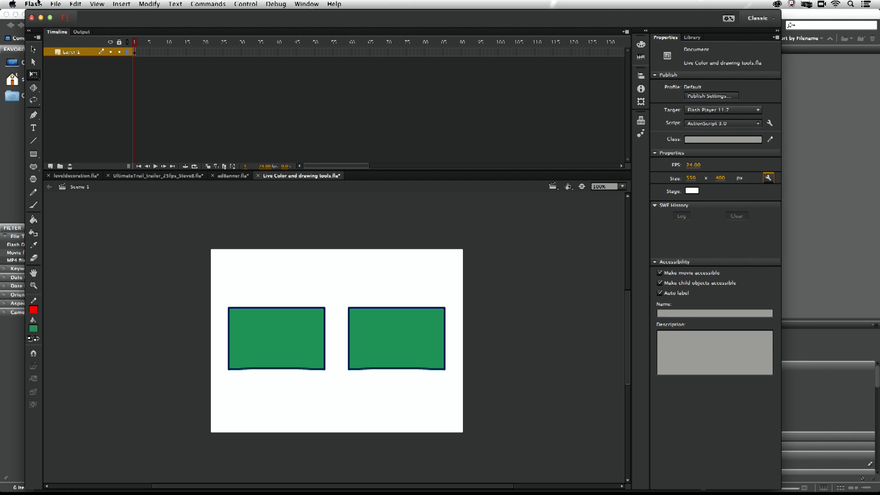
Step: Examine the file formats offered for importing to the library, such as Ogg Vorbis and FLAC audio, without importing a file
{"action": "left_click", "coordinate": [56, 4]}
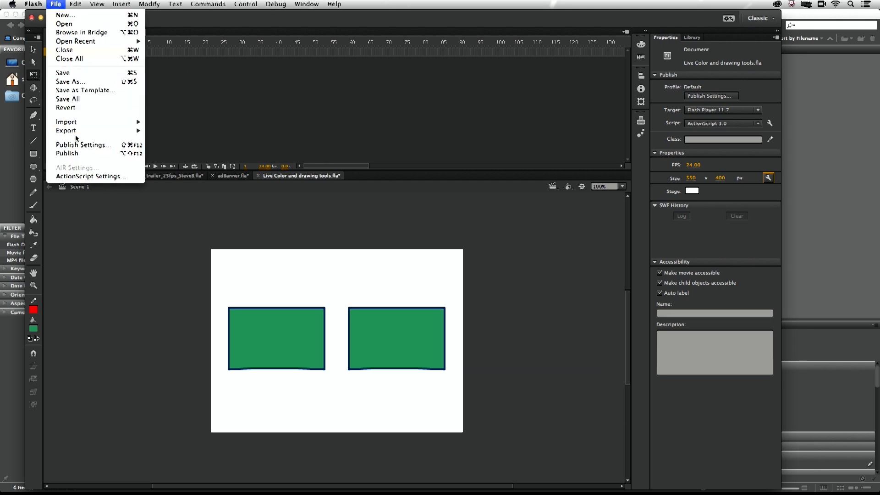
{"action": "mouse_move", "coordinate": [75, 122]}
{"action": "left_click", "coordinate": [196, 130]}
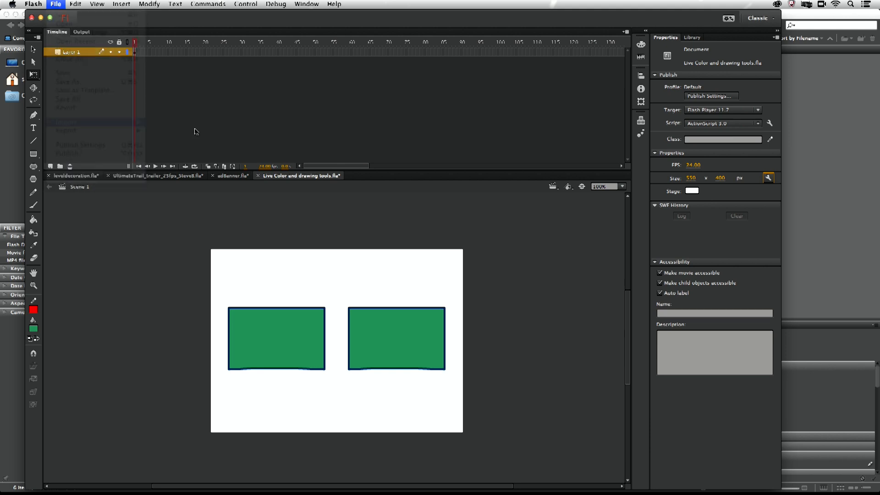
{"action": "left_click", "coordinate": [412, 256]}
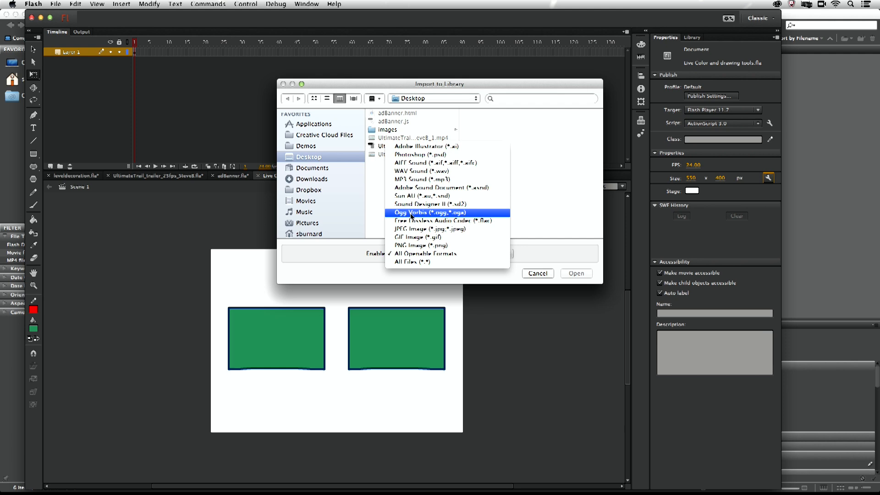
{"action": "left_click", "coordinate": [332, 255]}
{"action": "left_click", "coordinate": [539, 274]}
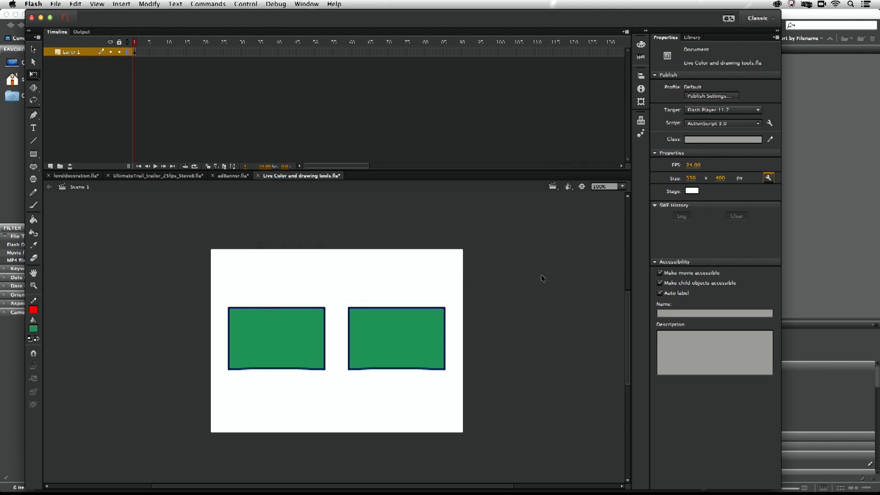
Step: Close all four open documents, including Live Color and drawing tools.fla and leveldecoration.fla, without saving their changes
{"action": "key", "text": "super+w"}
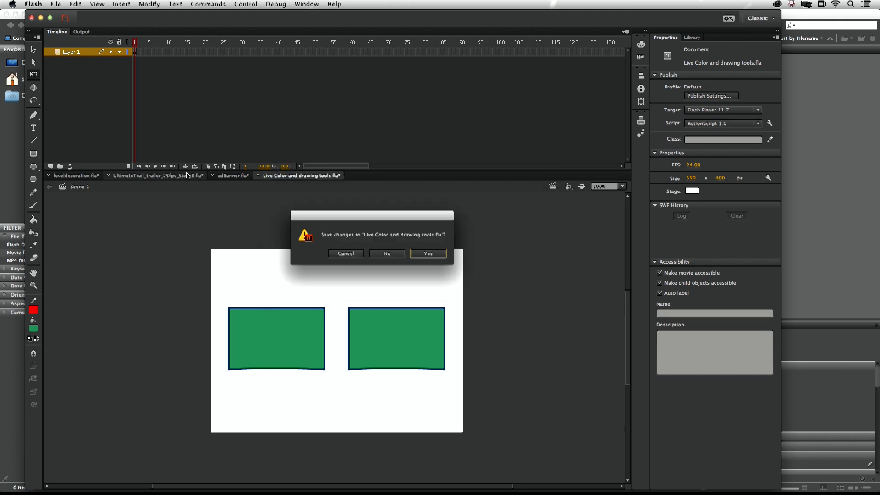
{"action": "left_click", "coordinate": [378, 255]}
{"action": "key", "text": "super+w"}
{"action": "left_click", "coordinate": [374, 254]}
{"action": "key", "text": "super+w"}
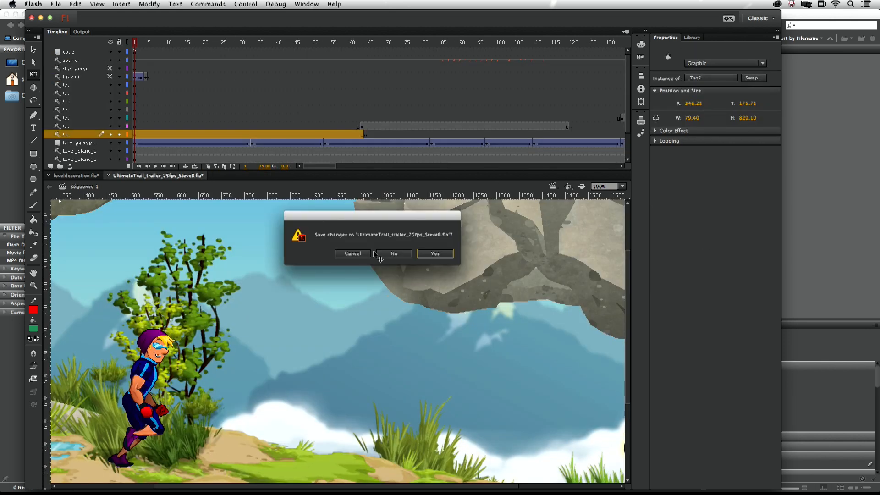
{"action": "left_click", "coordinate": [390, 254]}
{"action": "key", "text": "super+w"}
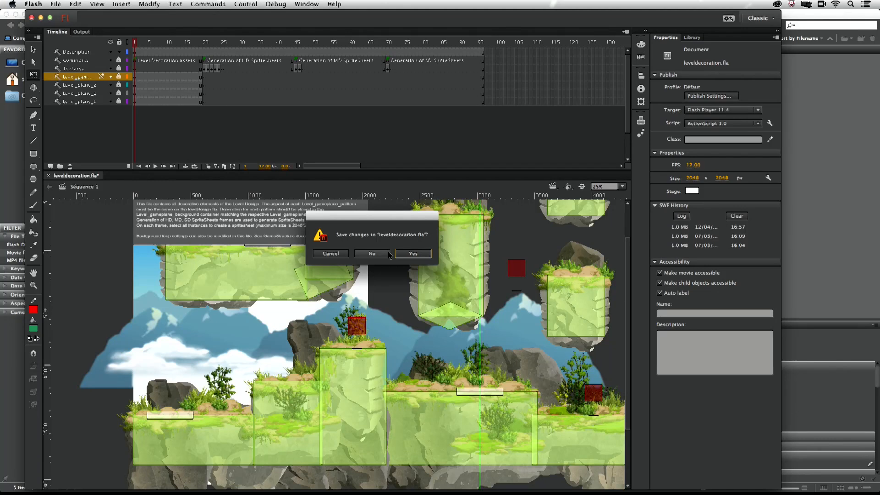
{"action": "left_click", "coordinate": [389, 254]}
Step: Switch to Adobe Bridge and open launcher_Android.fla from within the 2_game_UltimateTrail project folder in Flash
{"action": "key", "text": "super+Tab"}
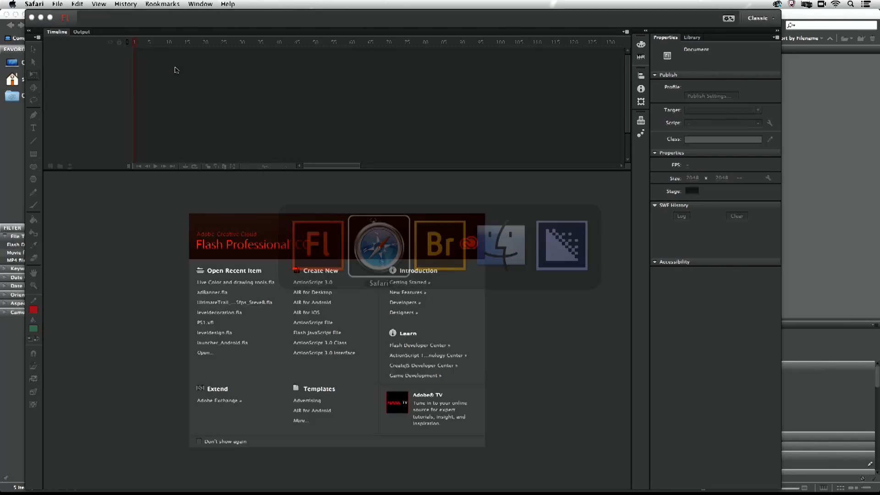
{"action": "key", "text": "super+Tab"}
{"action": "key", "text": "super+Tab"}
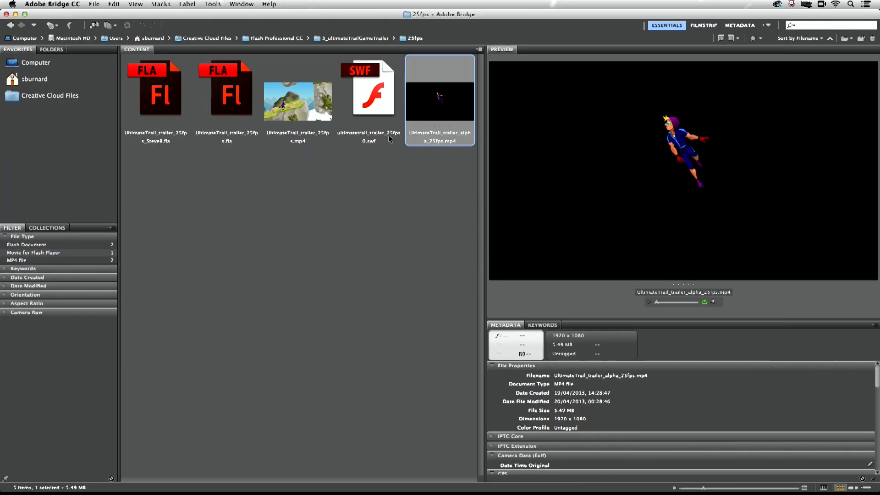
{"action": "left_click", "coordinate": [279, 39]}
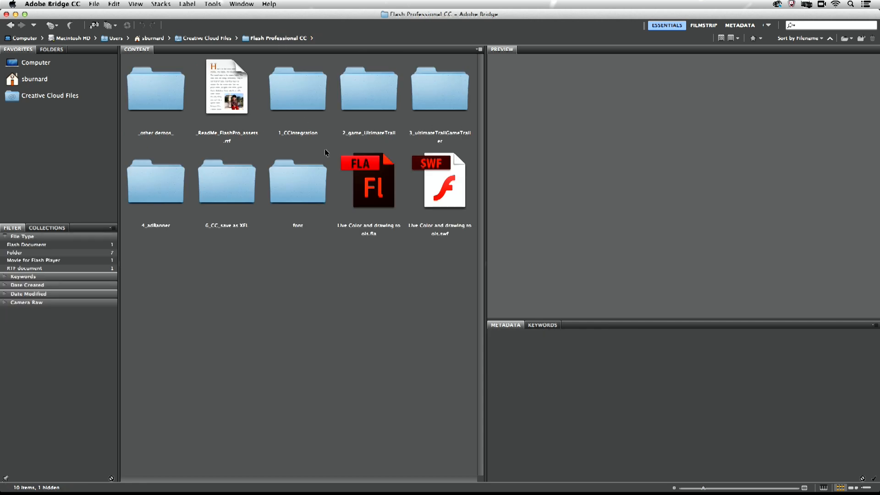
{"action": "double_click", "coordinate": [381, 98]}
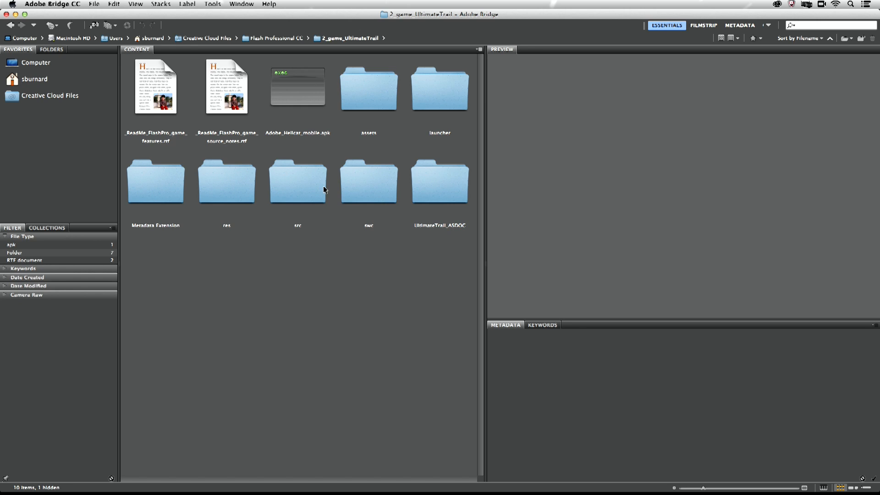
{"action": "left_click", "coordinate": [232, 189]}
{"action": "double_click", "coordinate": [233, 186]}
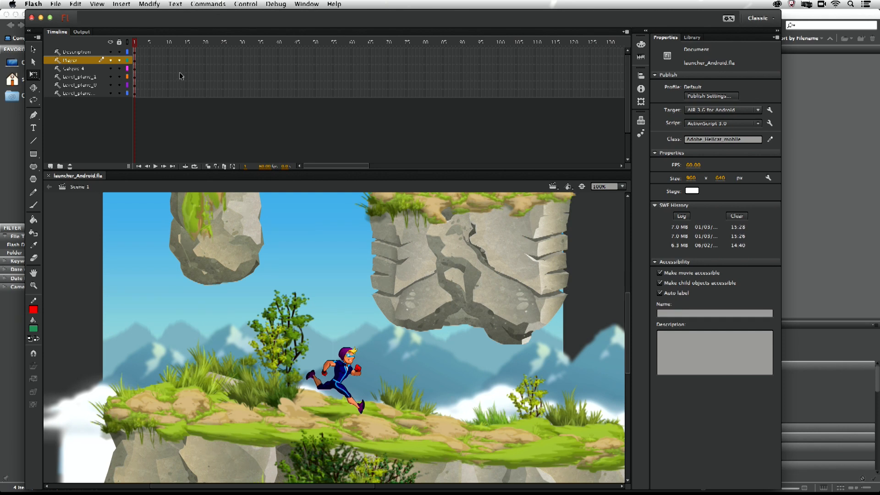
Step: Launch Adobe Scout CC and return to the launcher_Android.fla document in Flash
{"action": "key", "text": "super+space"}
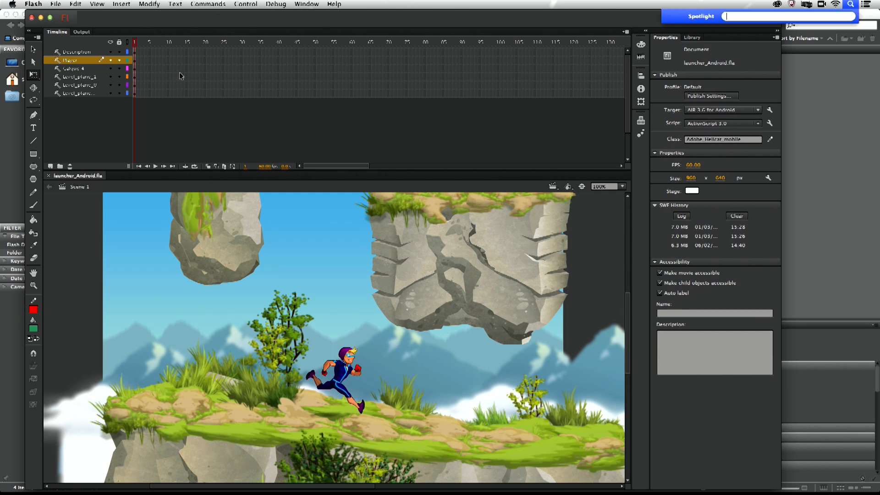
{"action": "key", "text": "super+space"}
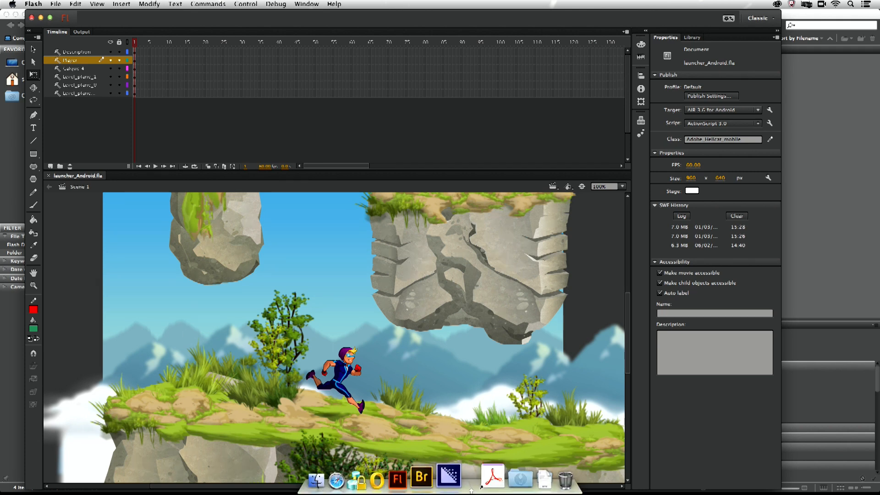
{"action": "left_click", "coordinate": [483, 484]}
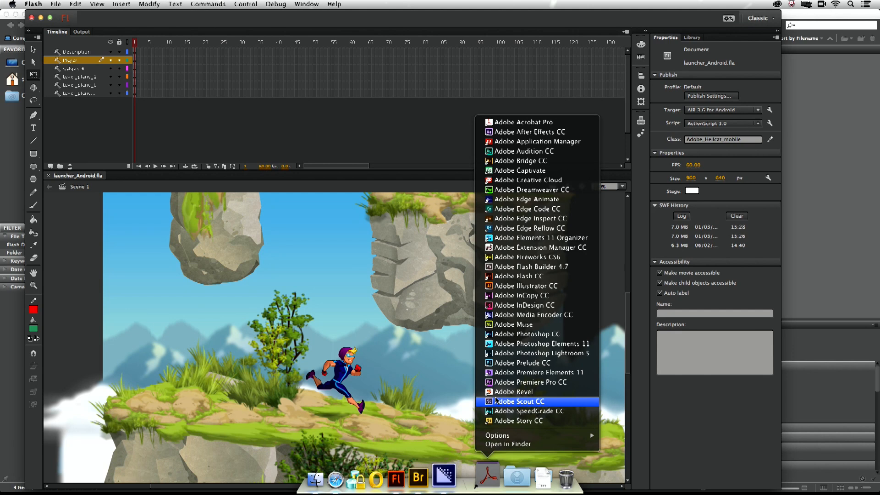
{"action": "left_click", "coordinate": [512, 402]}
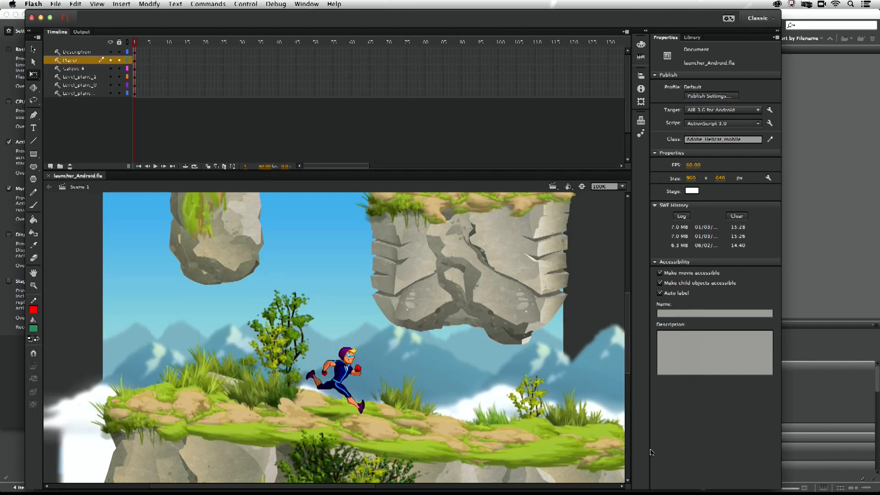
{"action": "left_click", "coordinate": [651, 452]}
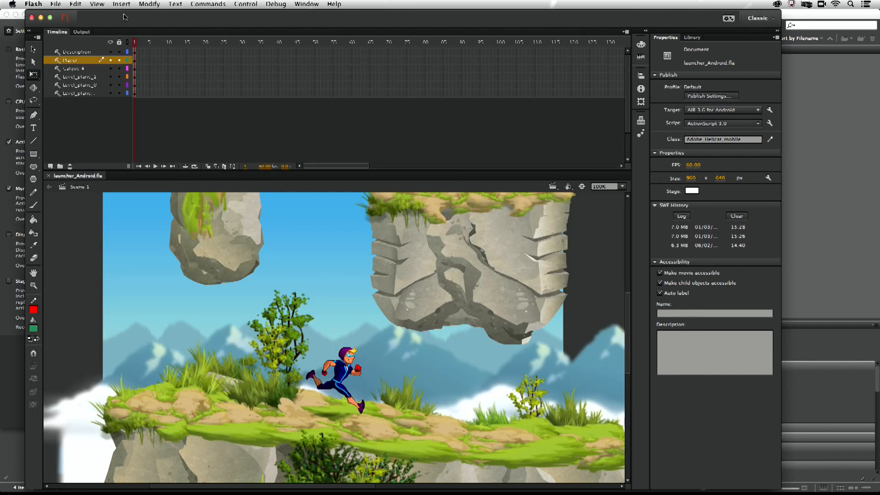
Step: Enable detailed telemetry for the Flash (.swf) output in the publish settings, leaving its password blank
{"action": "left_click", "coordinate": [56, 4]}
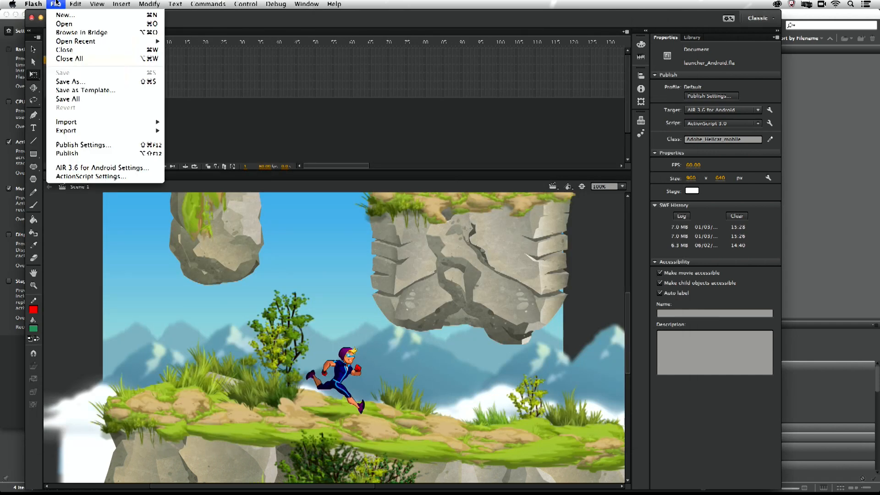
{"action": "left_click", "coordinate": [82, 145]}
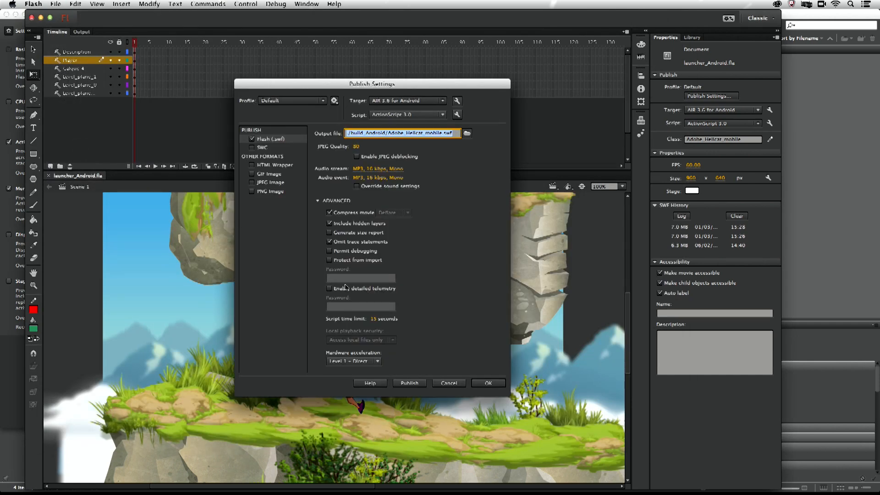
{"action": "left_click", "coordinate": [329, 288]}
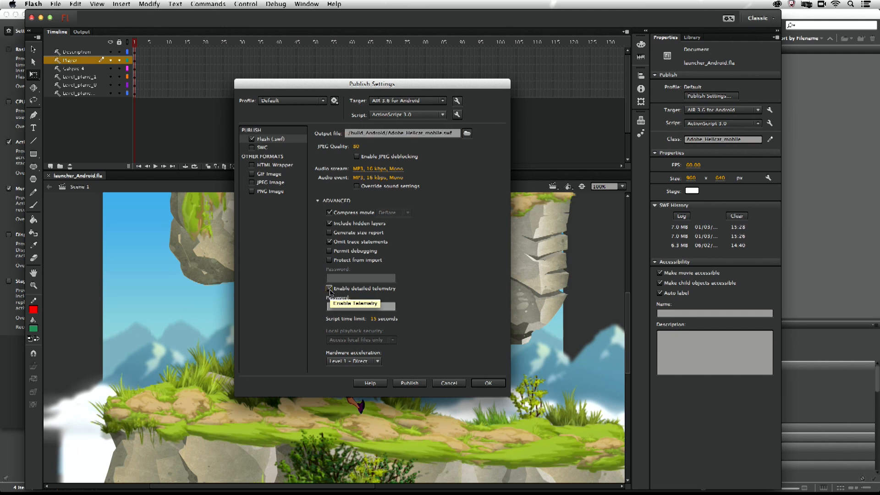
{"action": "left_click", "coordinate": [346, 306]}
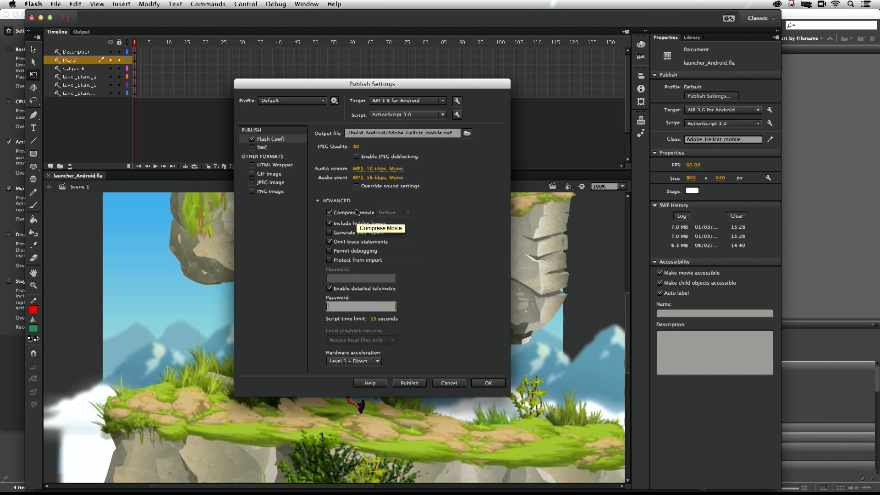
{"action": "left_click", "coordinate": [486, 383]}
Step: Shrink the Adobe Scout and Flash windows and shift the Flash window so both can be seen together
{"action": "key", "text": "super+Tab"}
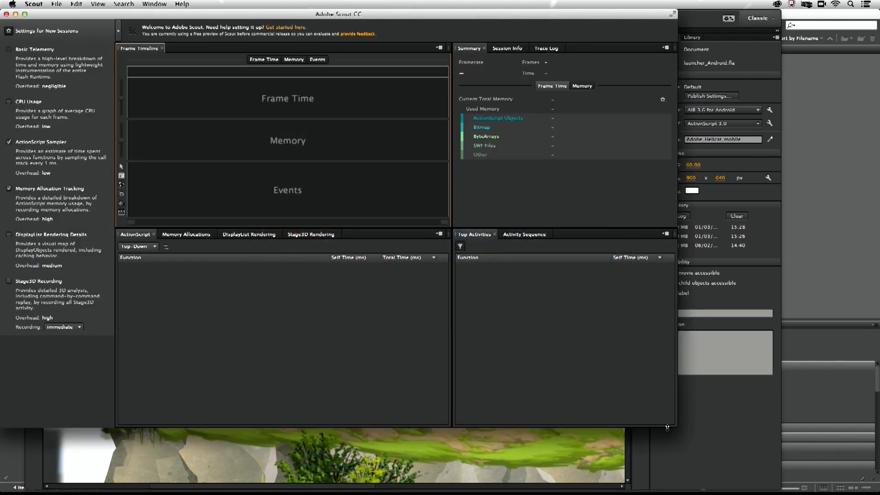
{"action": "left_click_drag", "start_coordinate": [673, 426], "coordinate": [613, 405]}
{"action": "left_click", "coordinate": [613, 406]}
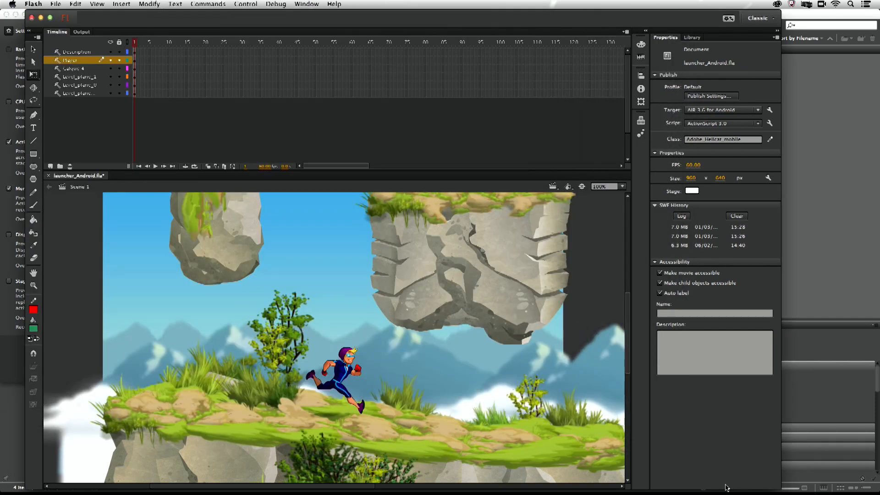
{"action": "left_click_drag", "start_coordinate": [709, 466], "coordinate": [600, 449]}
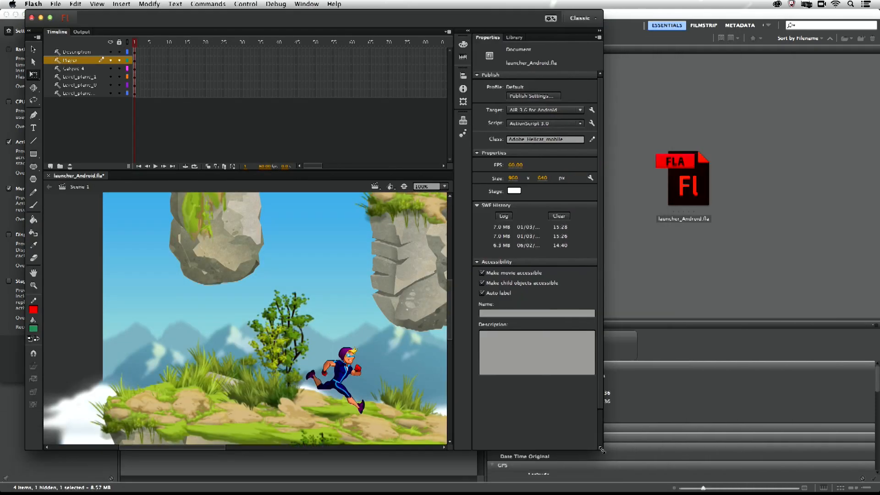
{"action": "left_click_drag", "start_coordinate": [155, 17], "coordinate": [431, 40]}
Step: Try to test the movie in AIR Debug Launcher (Mobile) and dismiss the crash report dialog
{"action": "left_click", "coordinate": [275, 4]}
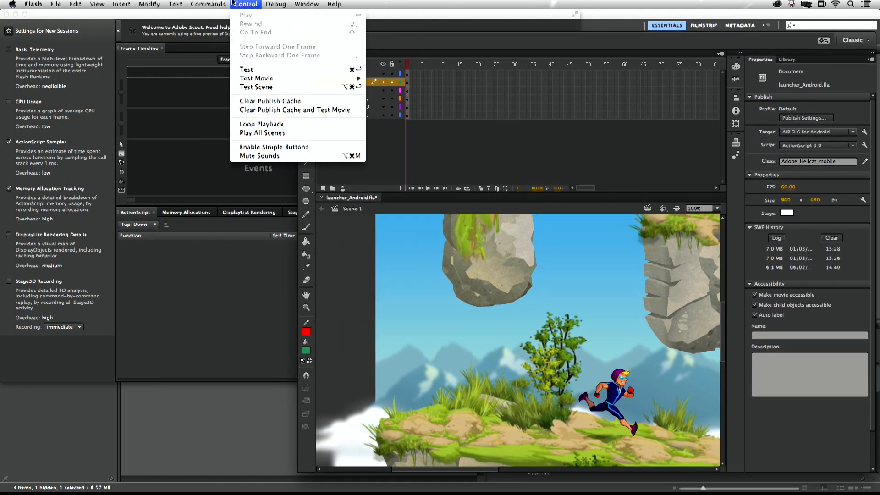
{"action": "mouse_move", "coordinate": [248, 4]}
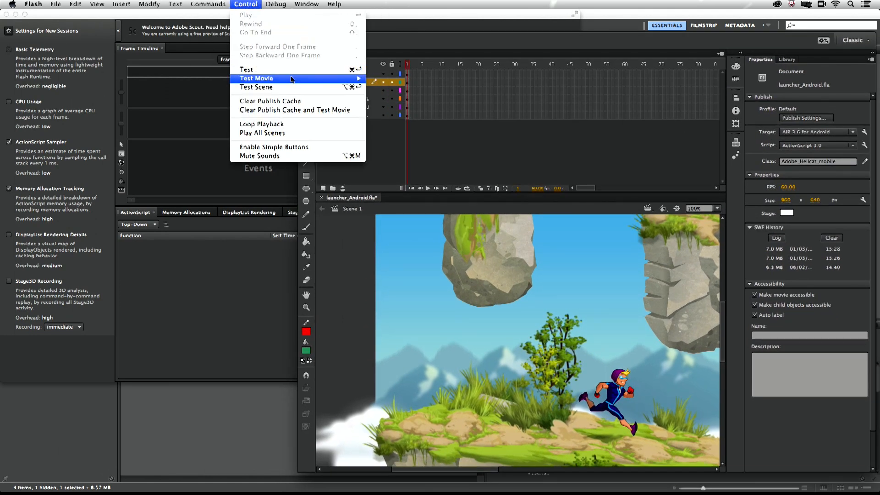
{"action": "mouse_move", "coordinate": [294, 79]}
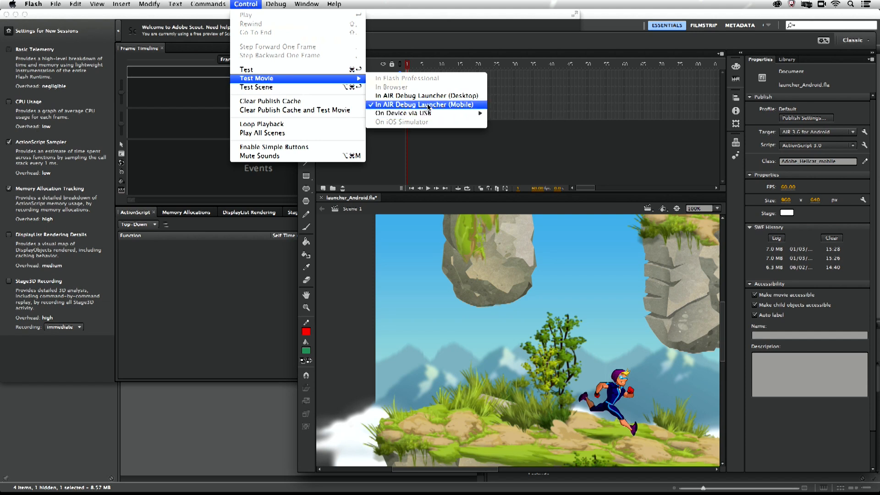
{"action": "left_click", "coordinate": [429, 104]}
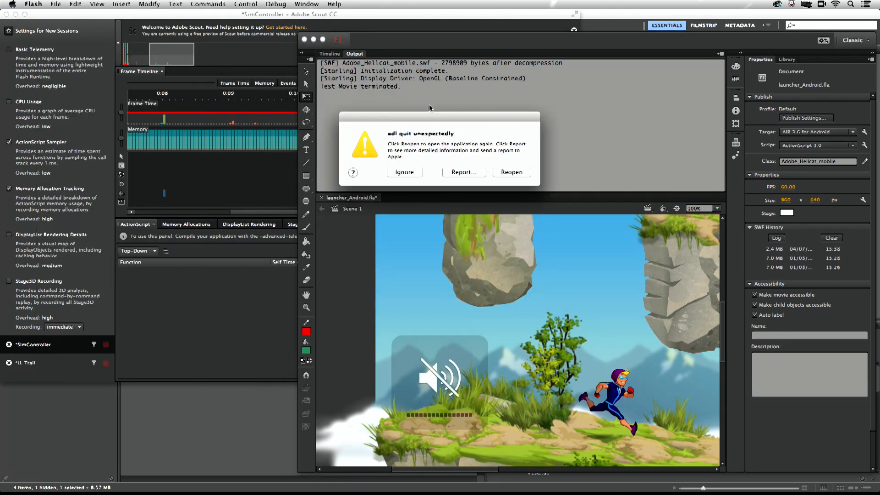
{"action": "left_click", "coordinate": [404, 170]}
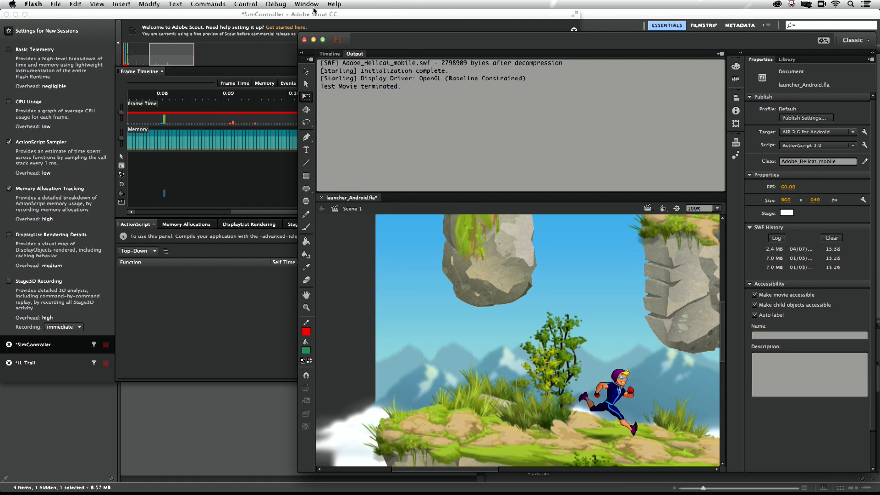
Step: Test the movie again in AIR Debug Launcher (Mobile), start the Ultimate Trail game and make the runner jump
{"action": "left_click", "coordinate": [252, 5]}
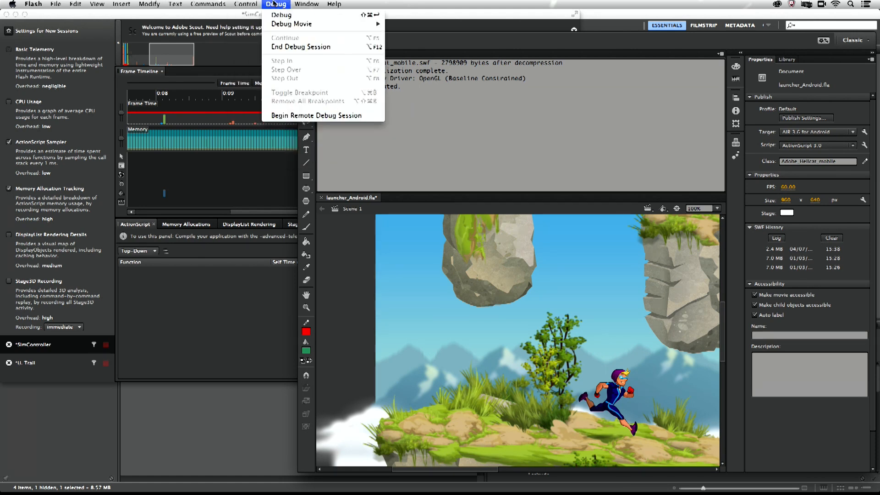
{"action": "mouse_move", "coordinate": [274, 83]}
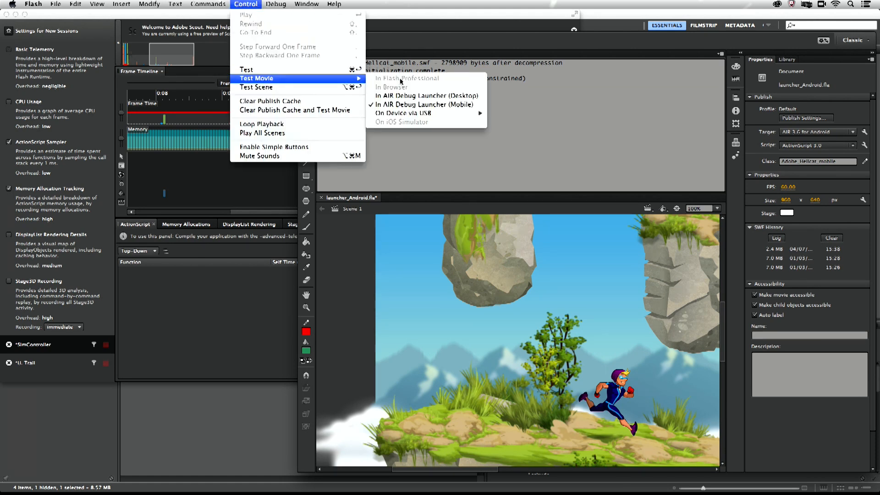
{"action": "left_click", "coordinate": [402, 105]}
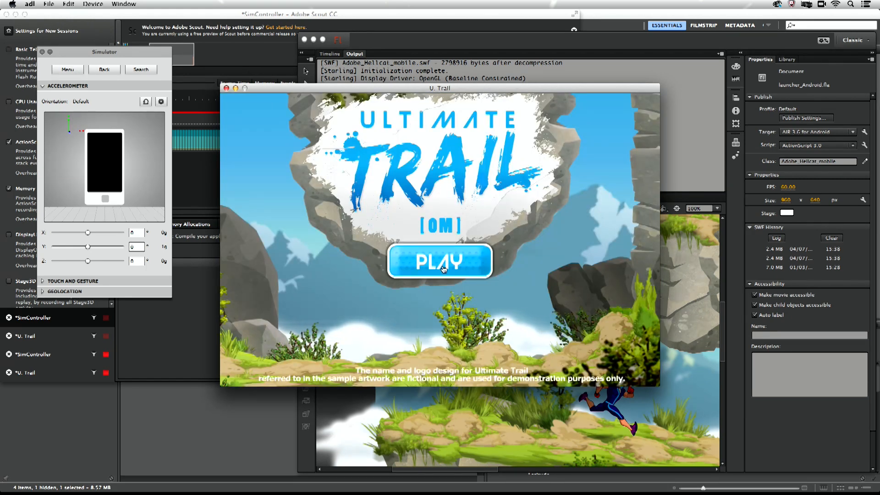
{"action": "left_click", "coordinate": [442, 269]}
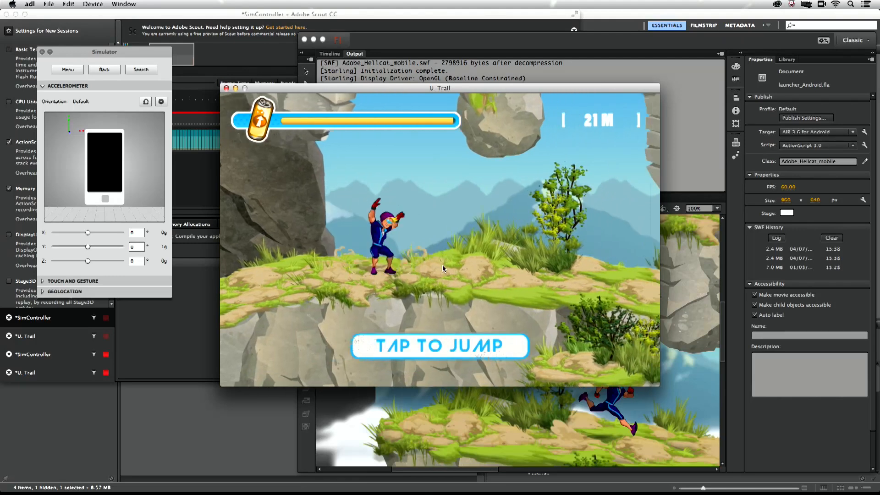
{"action": "left_click", "coordinate": [442, 269]}
{"action": "left_click", "coordinate": [442, 269]}
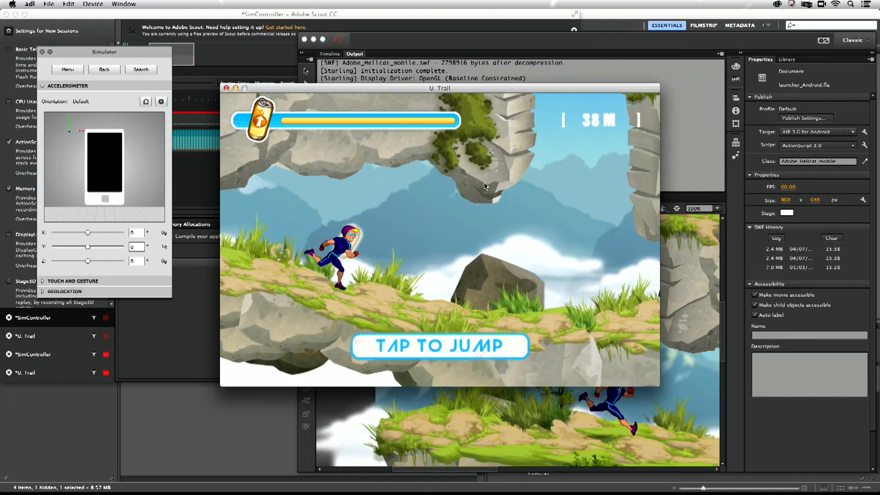
Step: View the telemetry sessions in Adobe Scout, return to the running game and close its test window
{"action": "left_click", "coordinate": [288, 15]}
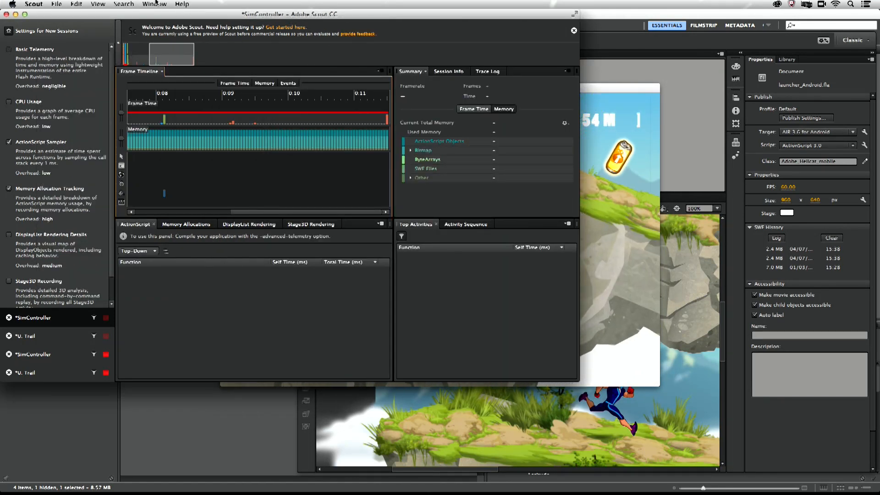
{"action": "left_click", "coordinate": [635, 268]}
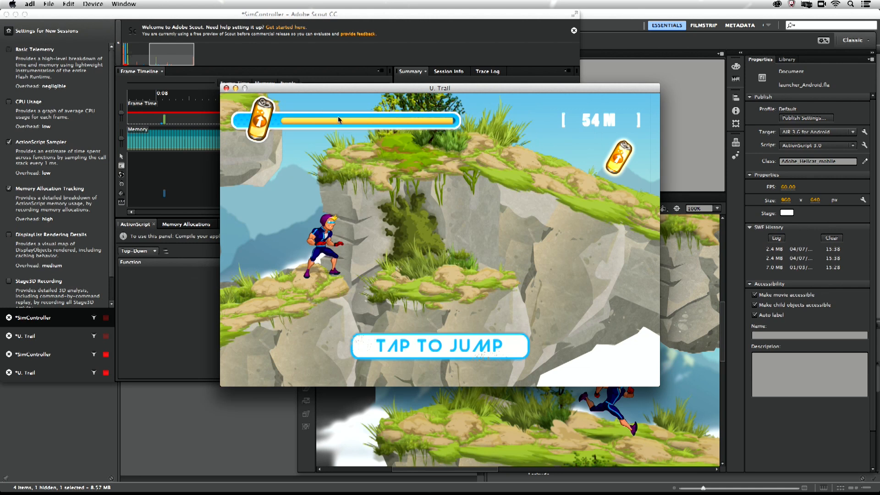
{"action": "left_click", "coordinate": [227, 88]}
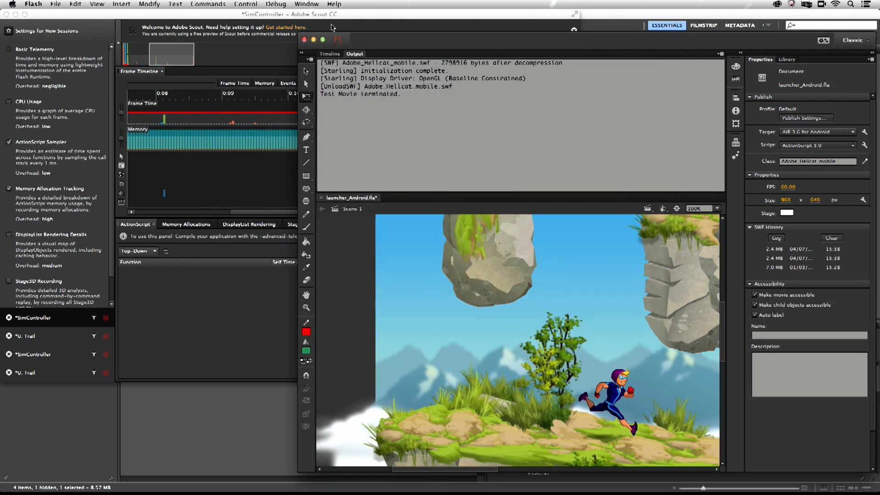
Step: Move the Flash window over Scout and examine the Test Movie targets, such as On Device via USB, without starting a test
{"action": "left_click_drag", "start_coordinate": [388, 39], "coordinate": [178, 24]}
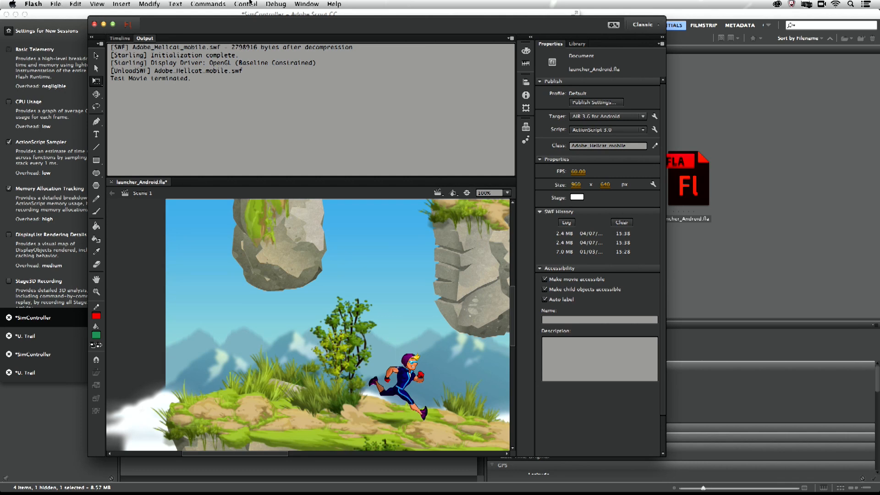
{"action": "left_click", "coordinate": [276, 4]}
{"action": "mouse_move", "coordinate": [244, 4]}
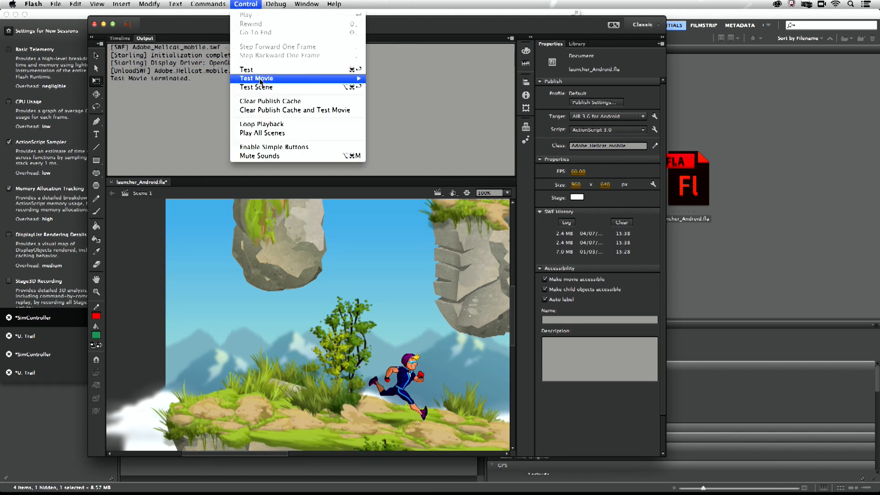
{"action": "mouse_move", "coordinate": [348, 78]}
{"action": "mouse_move", "coordinate": [457, 113]}
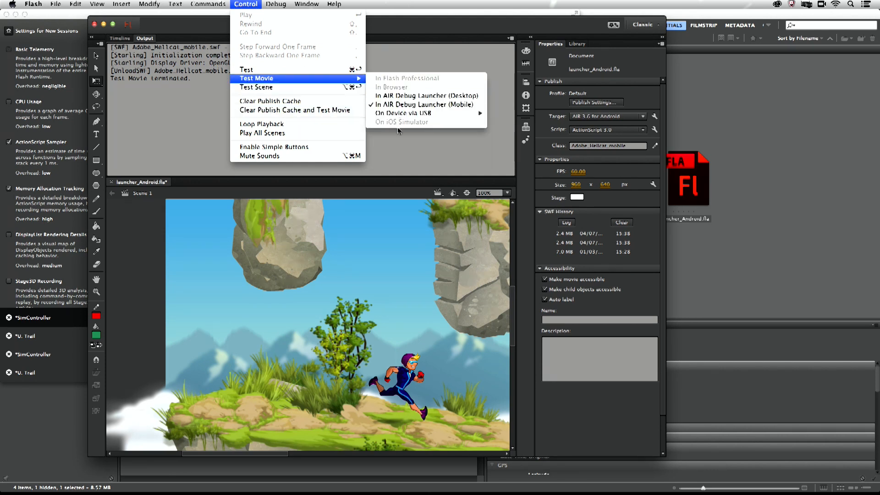
{"action": "left_click", "coordinate": [158, 4]}
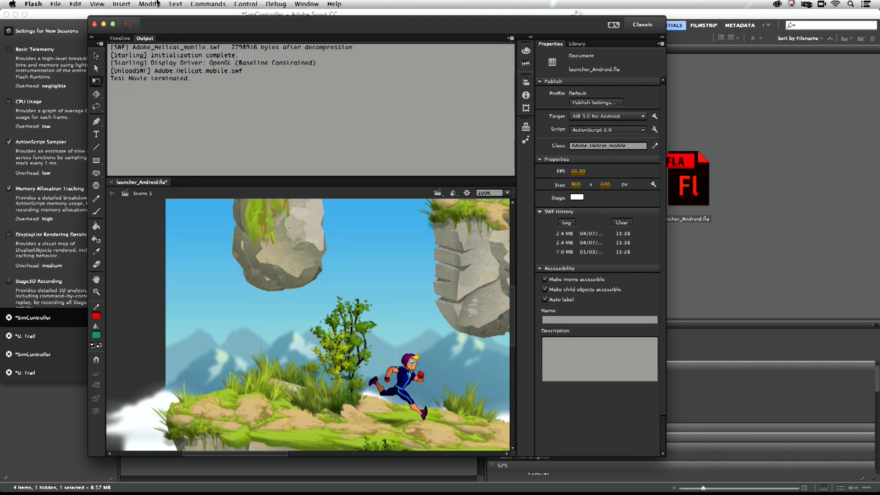